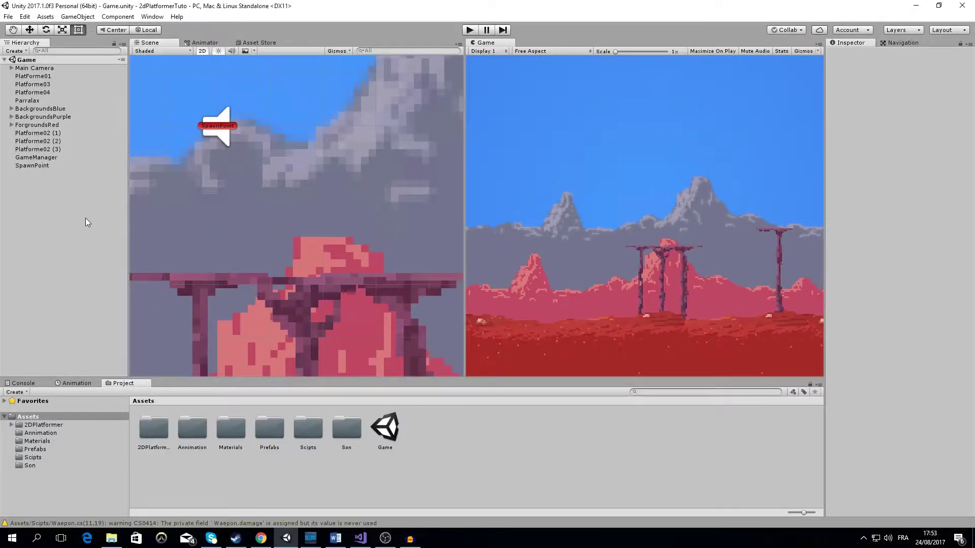
# Step: Create an empty game object in the scene and name it Particle
pyautogui.rightClick(32, 188)
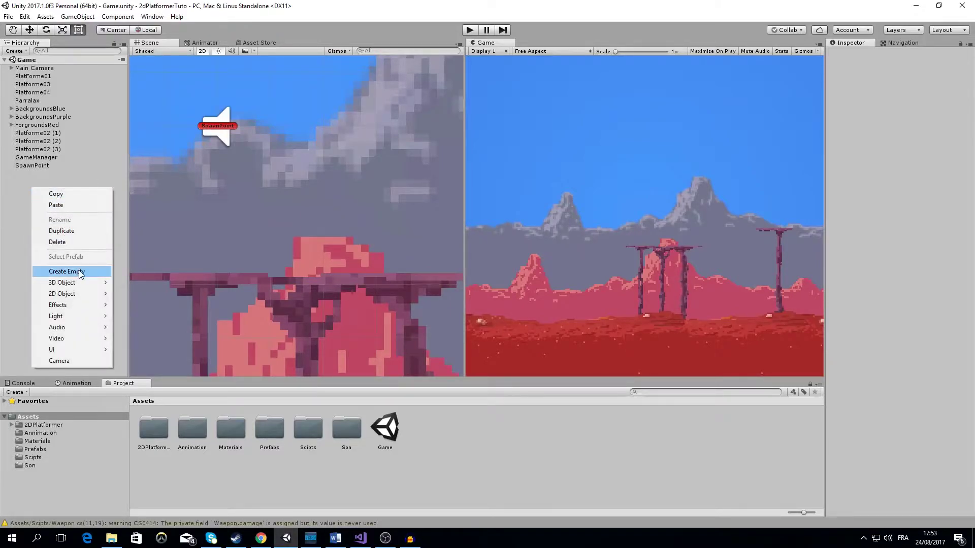
pyautogui.click(80, 274)
pyautogui.rightClick(42, 172)
pyautogui.click(77, 202)
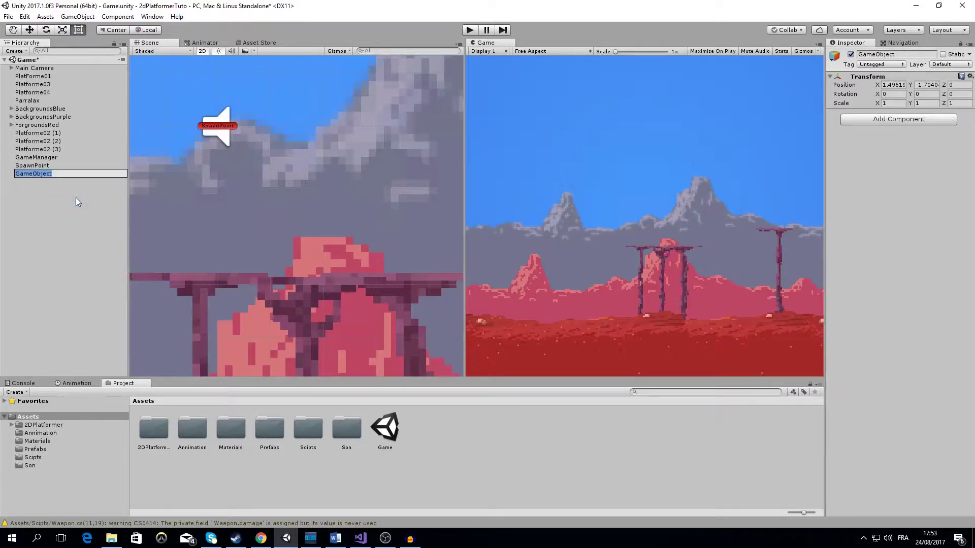
pyautogui.write('Particle')
pyautogui.press('Return')
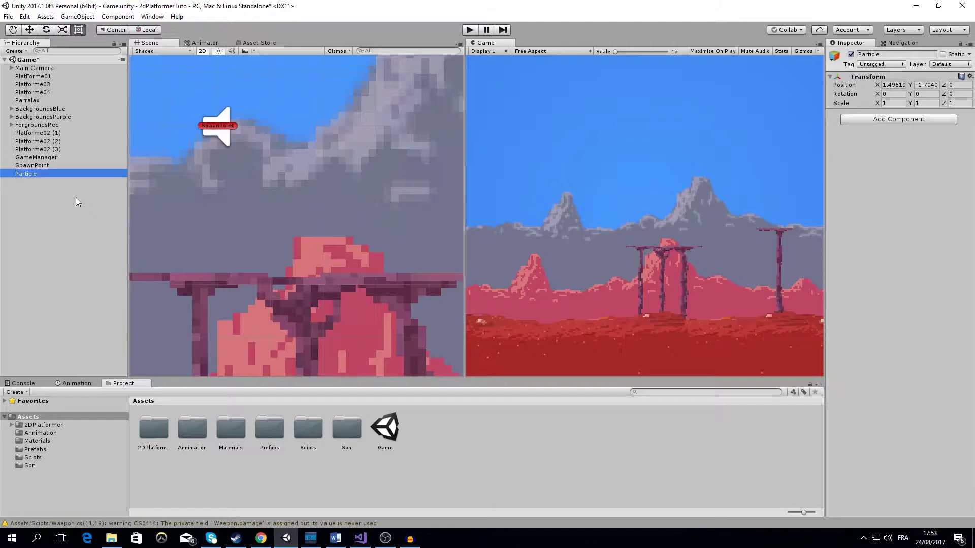
# Step: Add a Particle System as a child of the Particle object and widen the Game view slightly
pyautogui.rightClick(26, 174)
pyautogui.moveTo(53, 292)
pyautogui.click(131, 288)
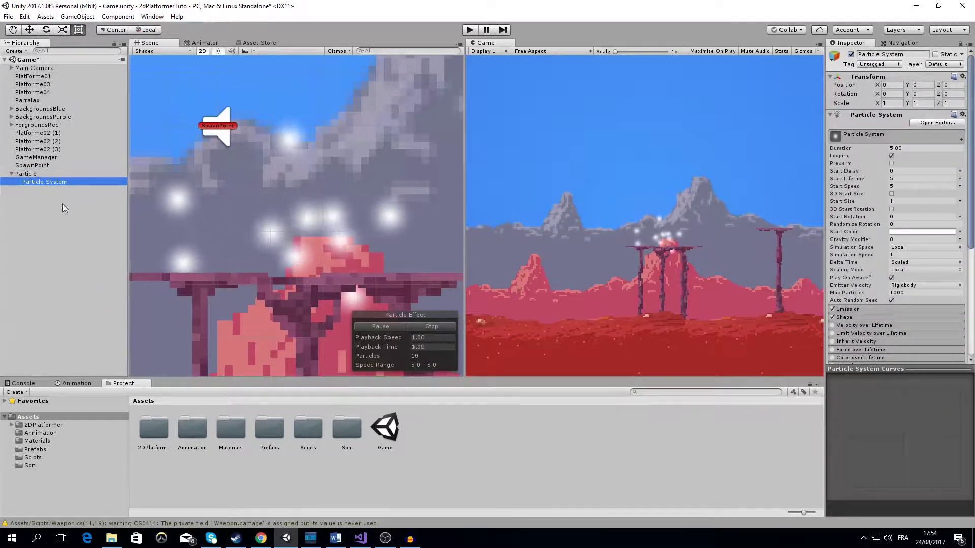
pyautogui.moveTo(465, 175); pyautogui.dragTo(439, 175)
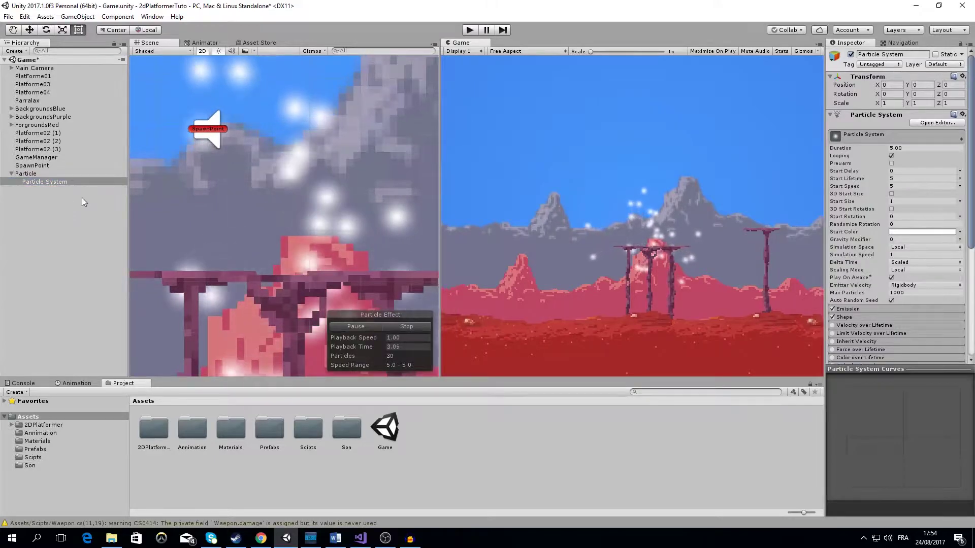
# Step: Set the particle system's emitter shape to Hemisphere with a radius of 0.1
pyautogui.scroll(-4, 894, 185)
pyautogui.scroll(-5, 888, 208)
pyautogui.scroll(10, 881, 234)
pyautogui.scroll(-5, 876, 187)
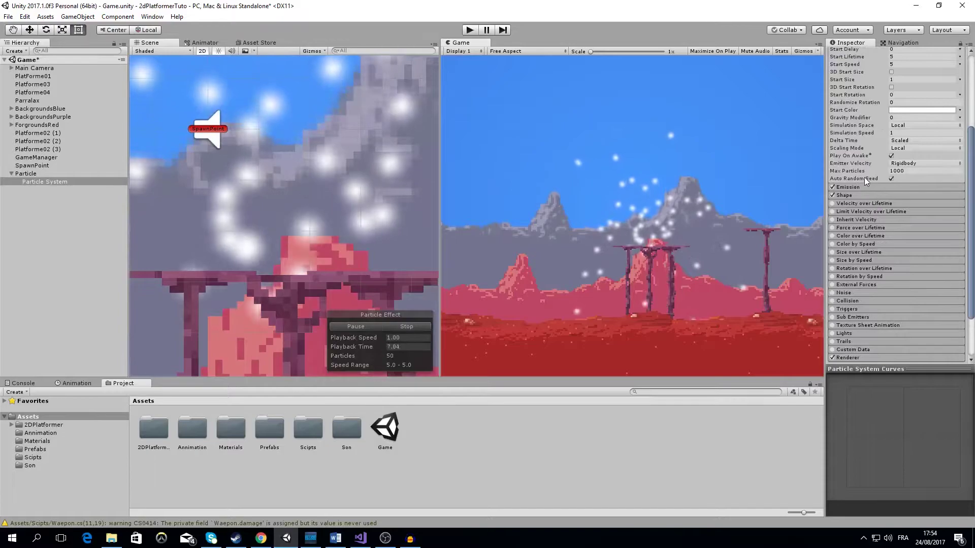
pyautogui.scroll(4, 864, 178)
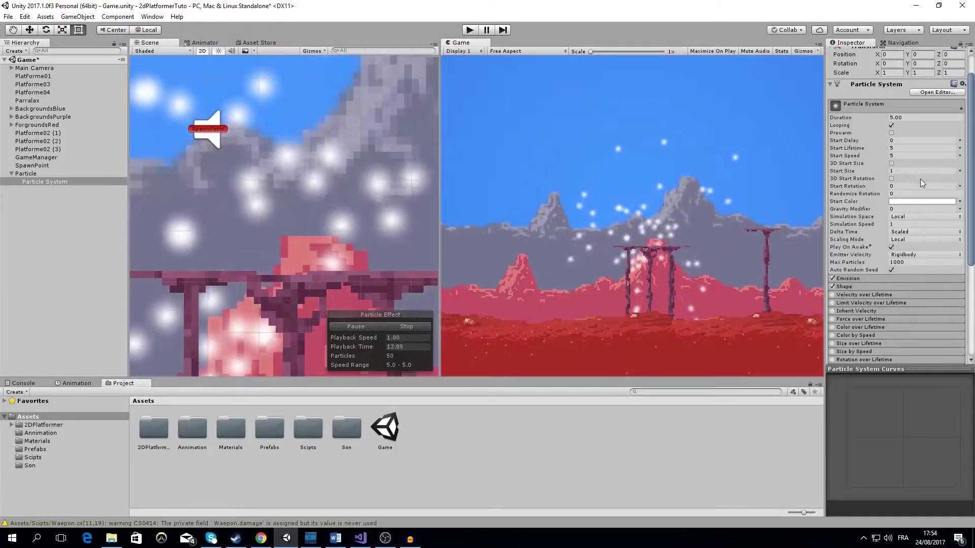
pyautogui.scroll(-3, 873, 231)
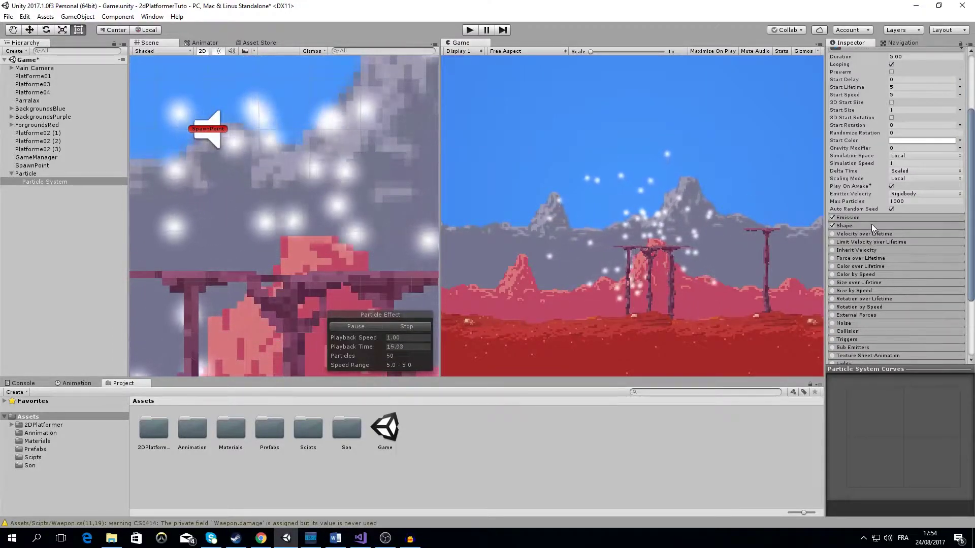
pyautogui.click(871, 225)
pyautogui.scroll(-3, 873, 223)
pyautogui.click(910, 175)
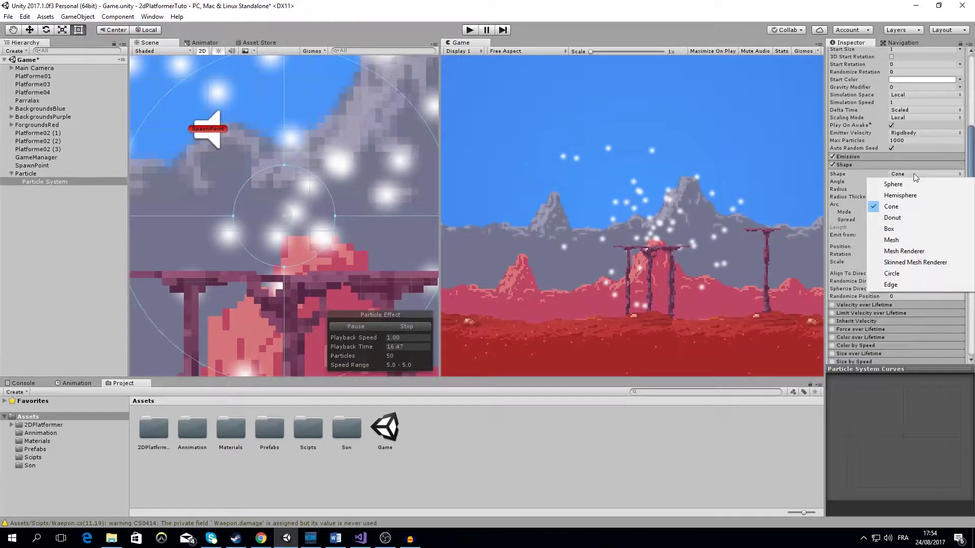
pyautogui.click(900, 197)
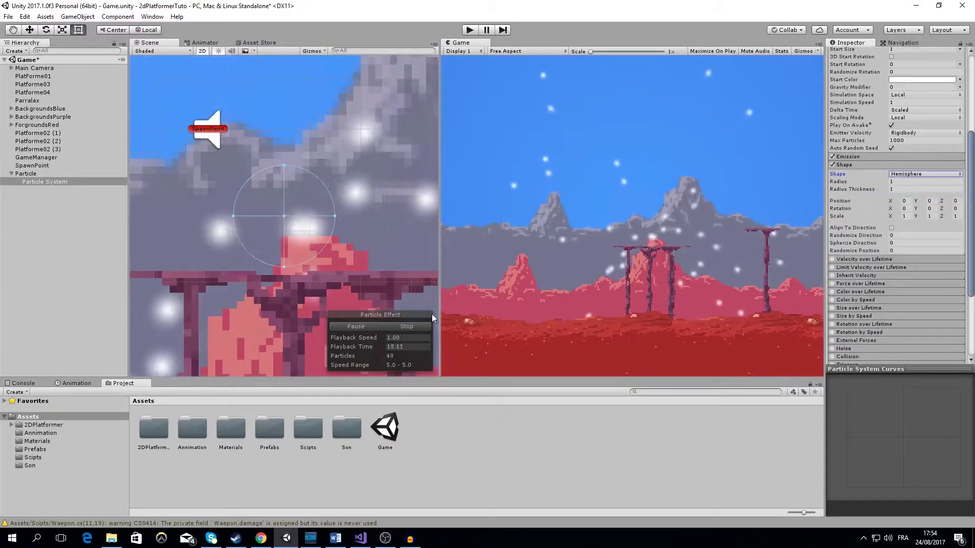
pyautogui.click(908, 181)
pyautogui.write('0.1')
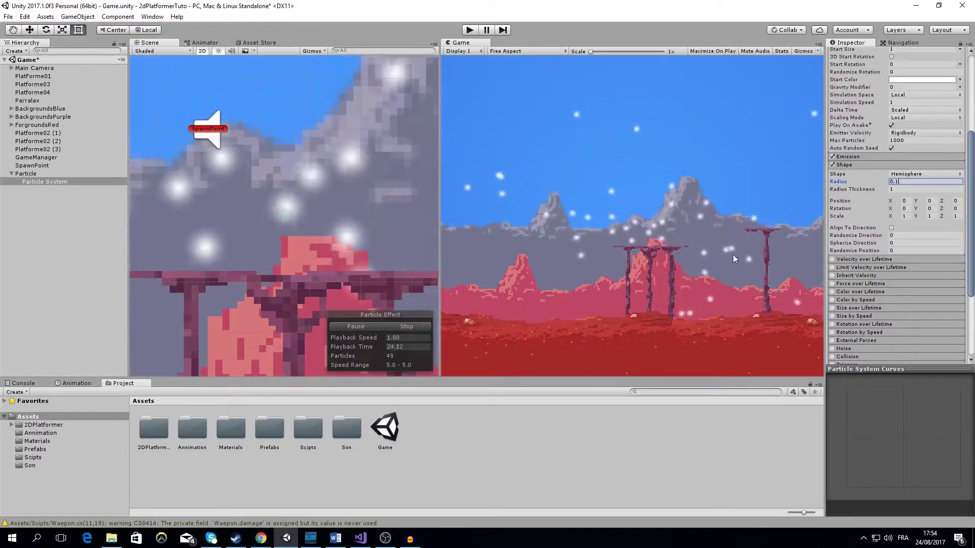
# Step: Set the emission Rate over Time to 0 and add one burst with the default values
pyautogui.click(863, 166)
pyautogui.click(860, 157)
pyautogui.click(906, 166)
pyautogui.write('0.1')
pyautogui.press('Return')
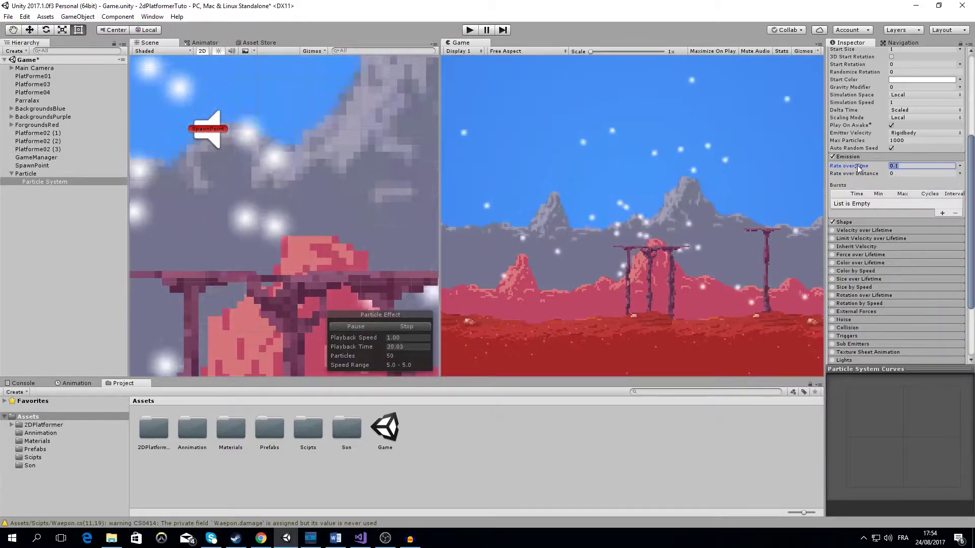
pyautogui.write('0')
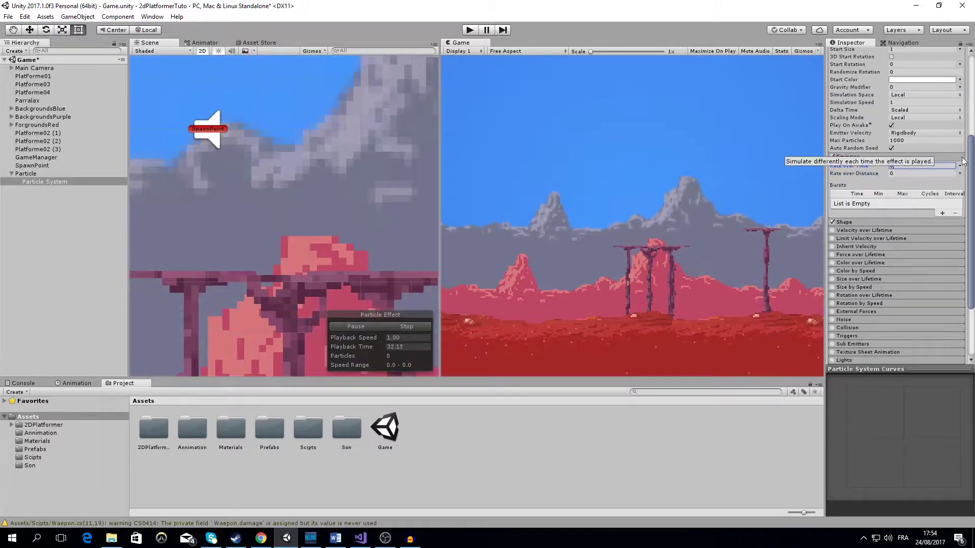
pyautogui.click(942, 214)
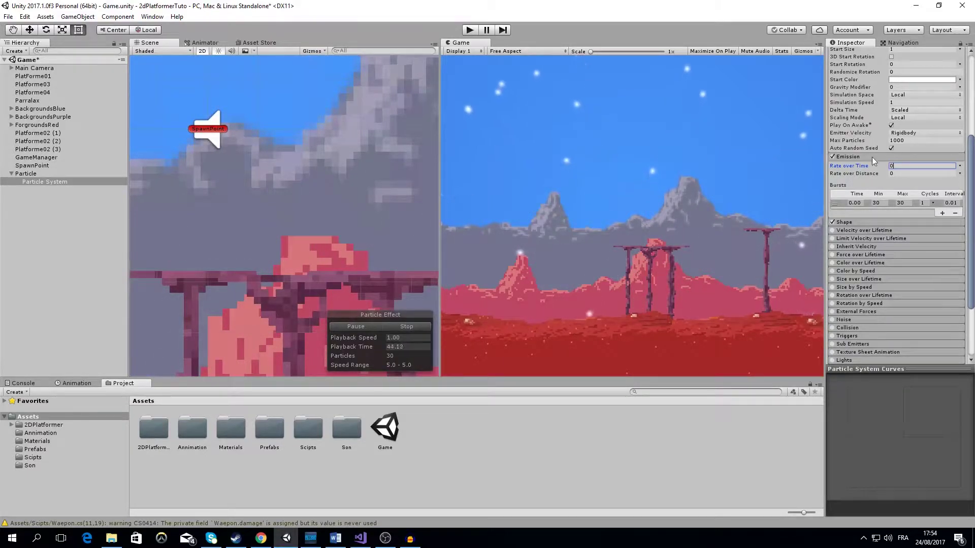
# Step: Set the particle system's Duration to 2 and its Start Lifetime to 2
pyautogui.scroll(10, 883, 152)
pyautogui.click(903, 148)
pyautogui.write('2')
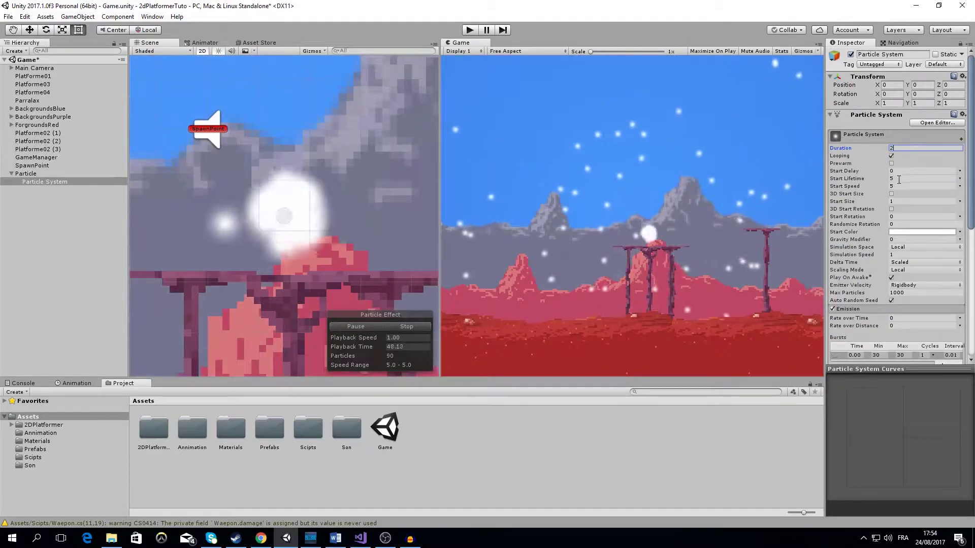
pyautogui.click(916, 179)
pyautogui.write('2')
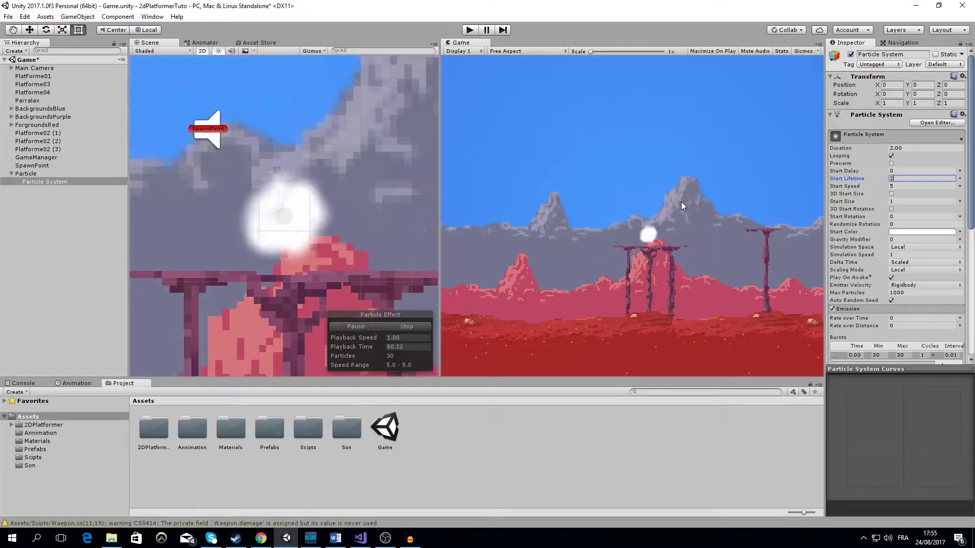
# Step: Enable Limit Velocity over Lifetime and make its Speed a curve falling linearly from 1.0 to 0
pyautogui.scroll(-2, 870, 229)
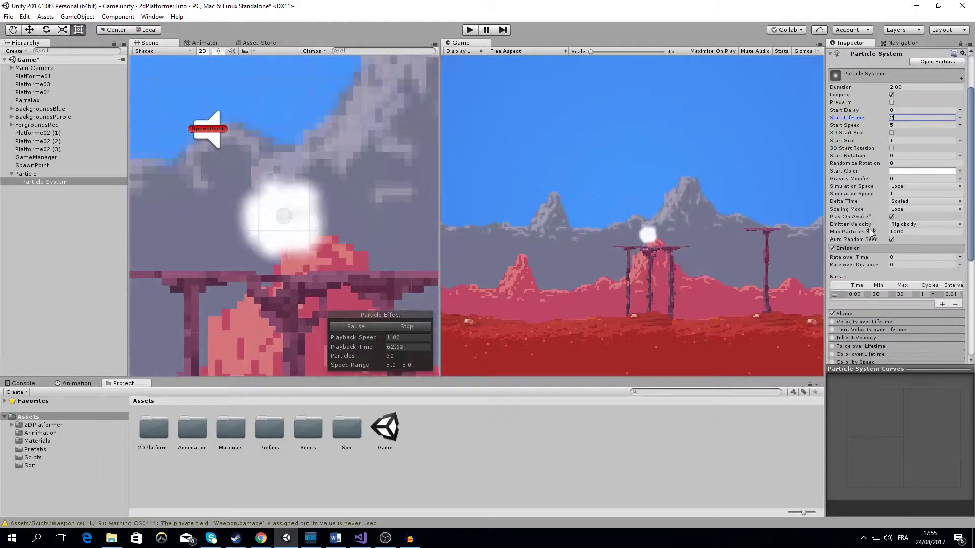
pyautogui.scroll(-2, 869, 229)
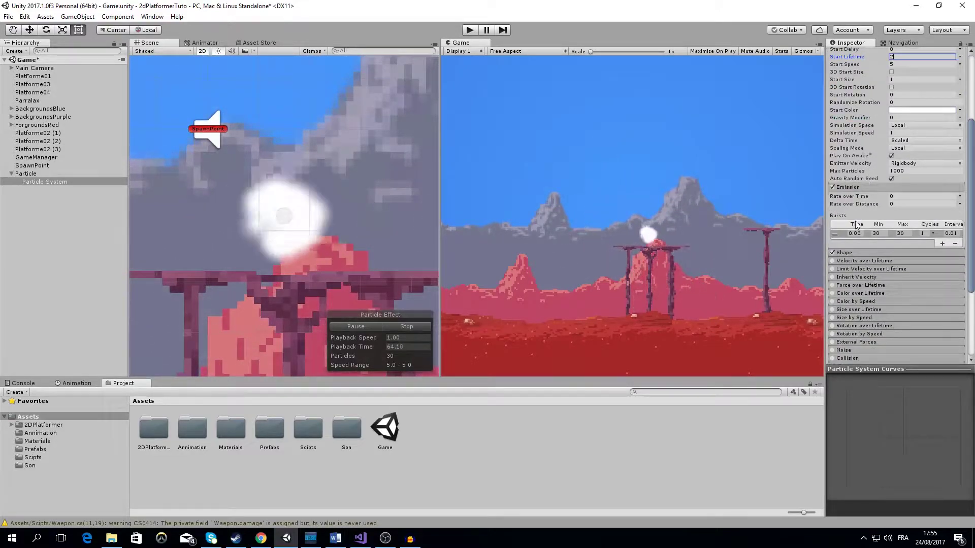
pyautogui.click(862, 270)
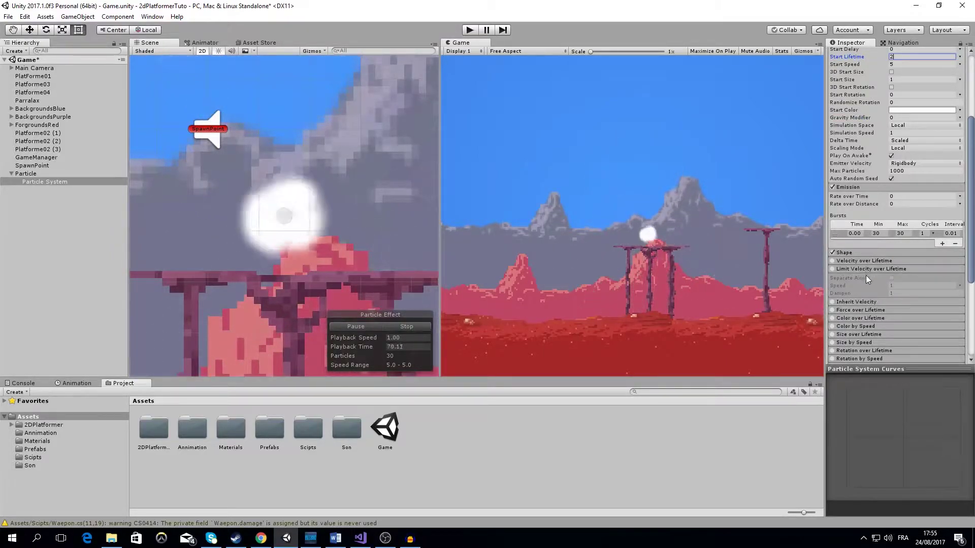
pyautogui.scroll(-2, 863, 277)
pyautogui.click(831, 239)
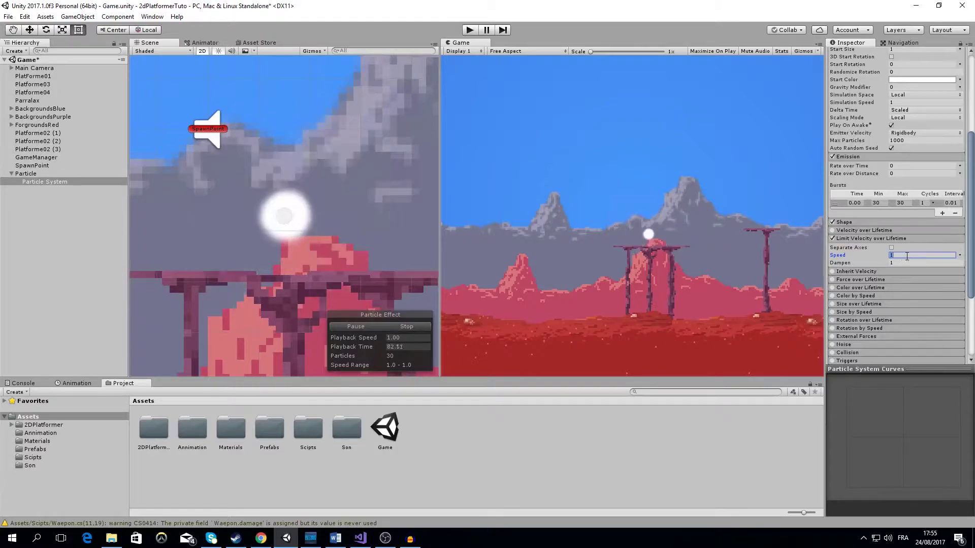
pyautogui.click(959, 255)
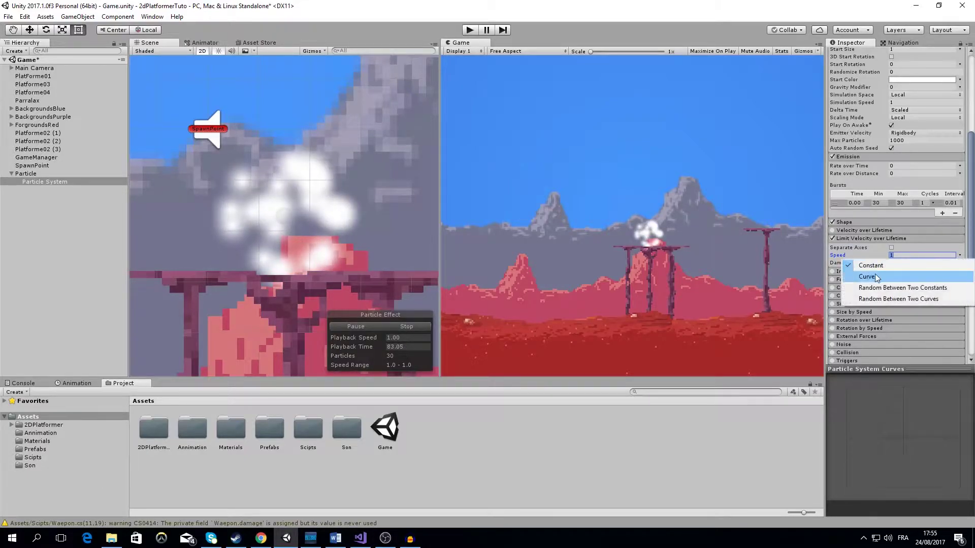
pyautogui.click(875, 273)
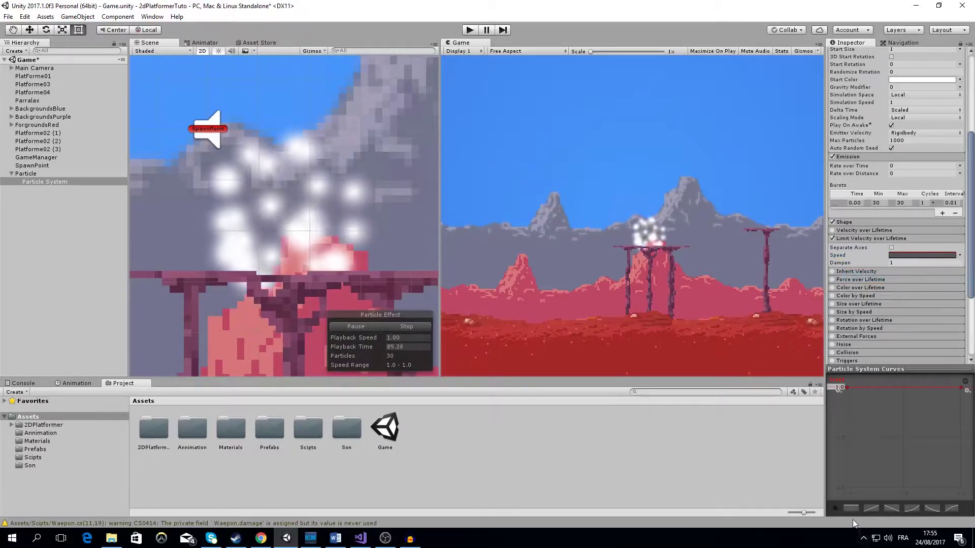
pyautogui.click(888, 508)
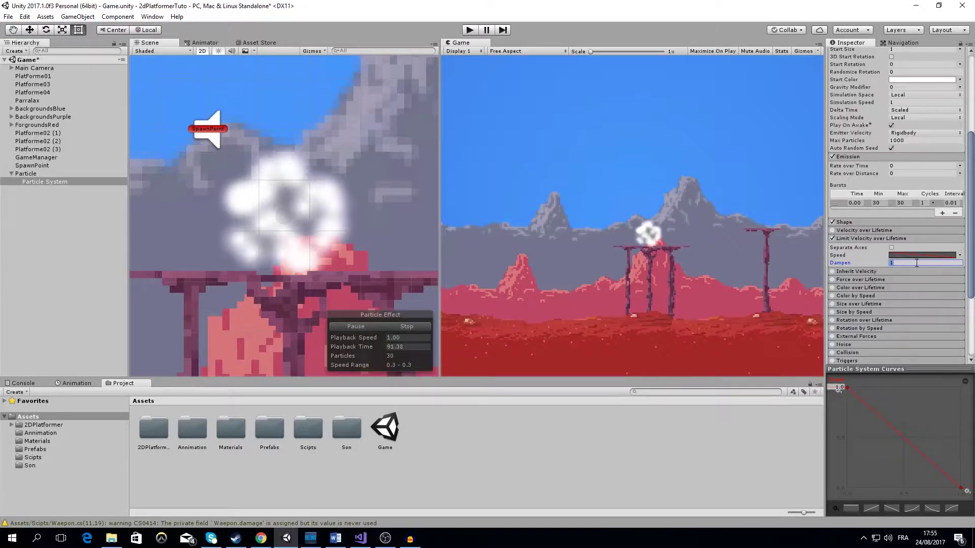
# Step: Compare Dampen values of 0.1, 1 and 0.5 for the velocity limit and set it to 0.1
pyautogui.write('0.1')
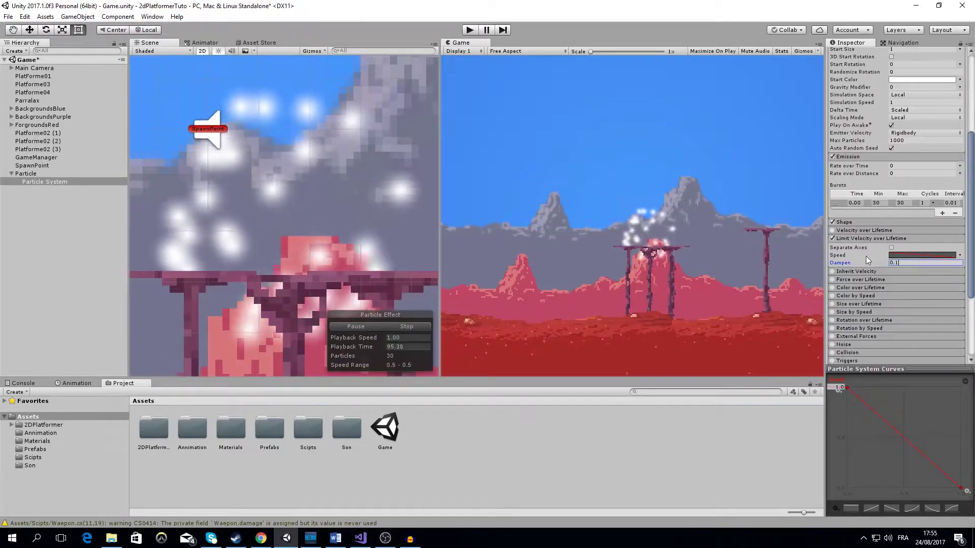
pyautogui.moveTo(847, 264)
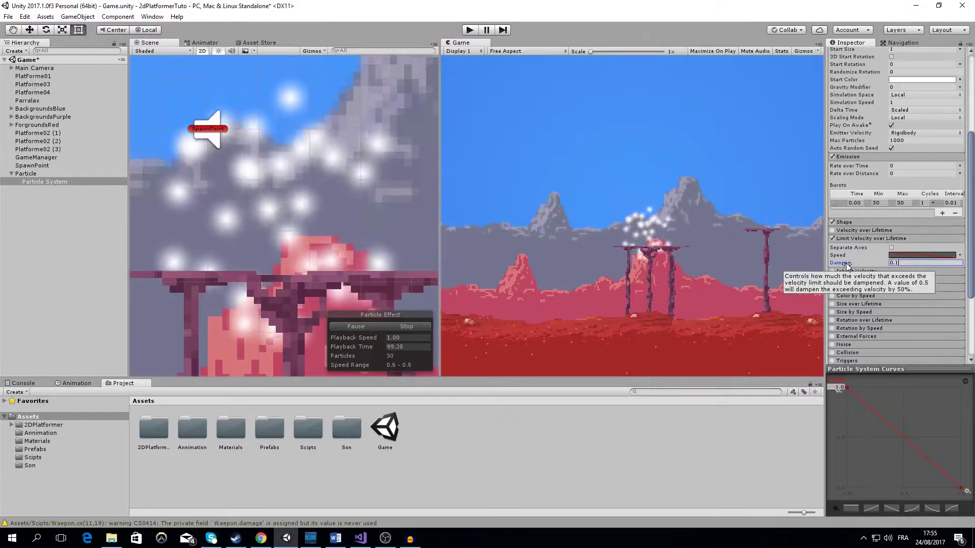
pyautogui.click(853, 263)
pyautogui.write('1')
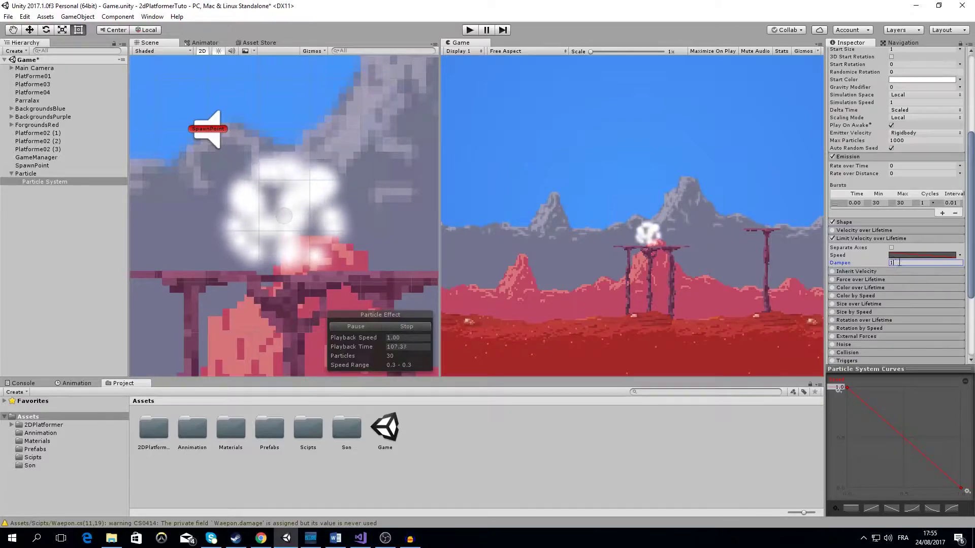
pyautogui.write('0.5')
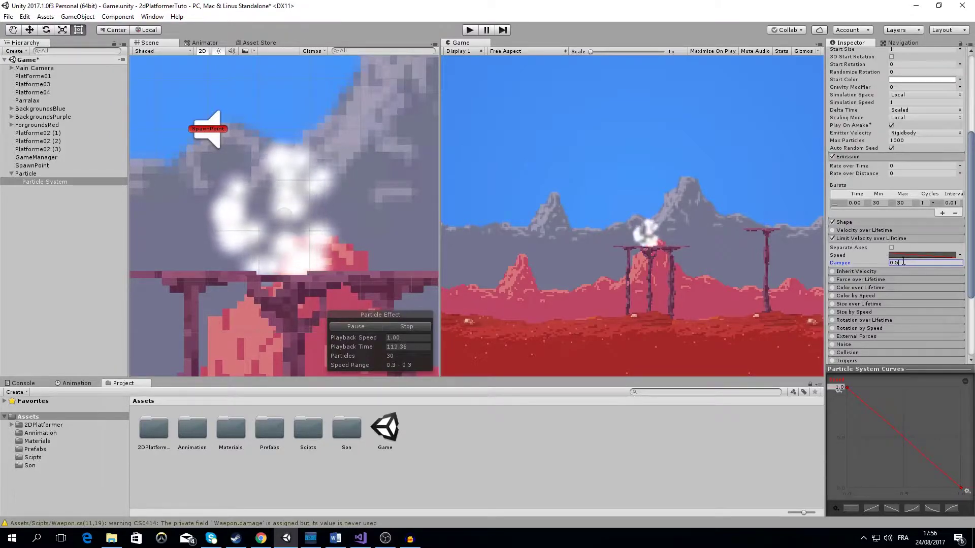
pyautogui.write('0.1')
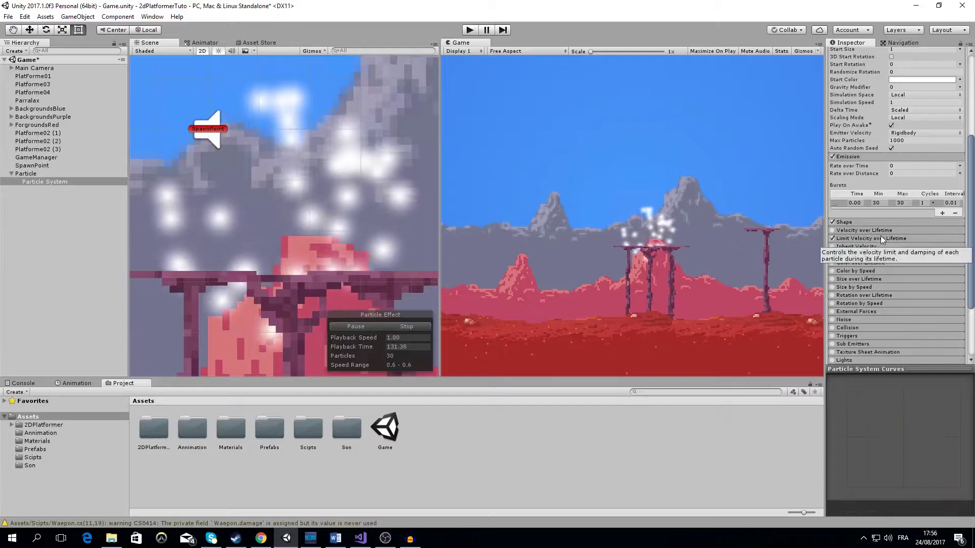
# Step: Set the particle system's Gravity Modifier to 0.2
pyautogui.scroll(4, 880, 234)
pyautogui.scroll(3, 883, 224)
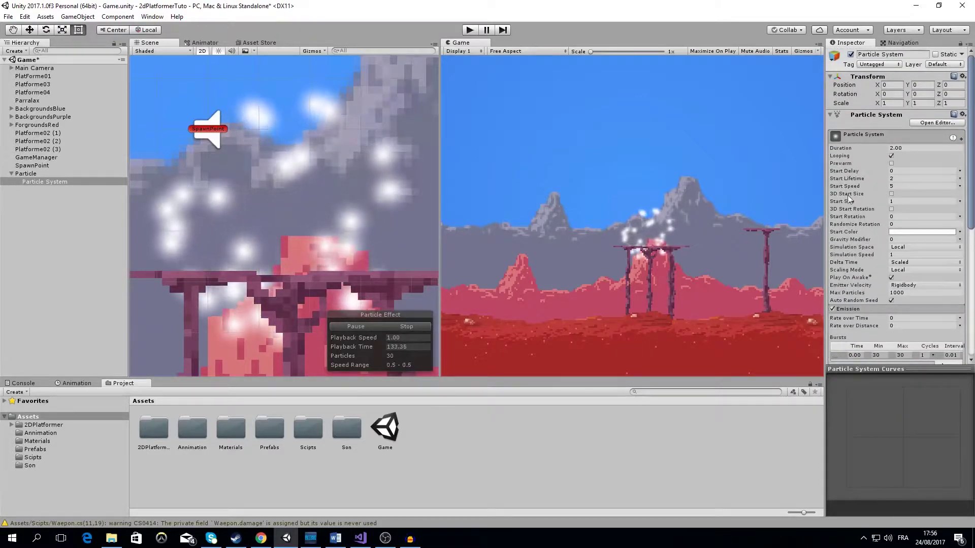
pyautogui.scroll(-3, 877, 197)
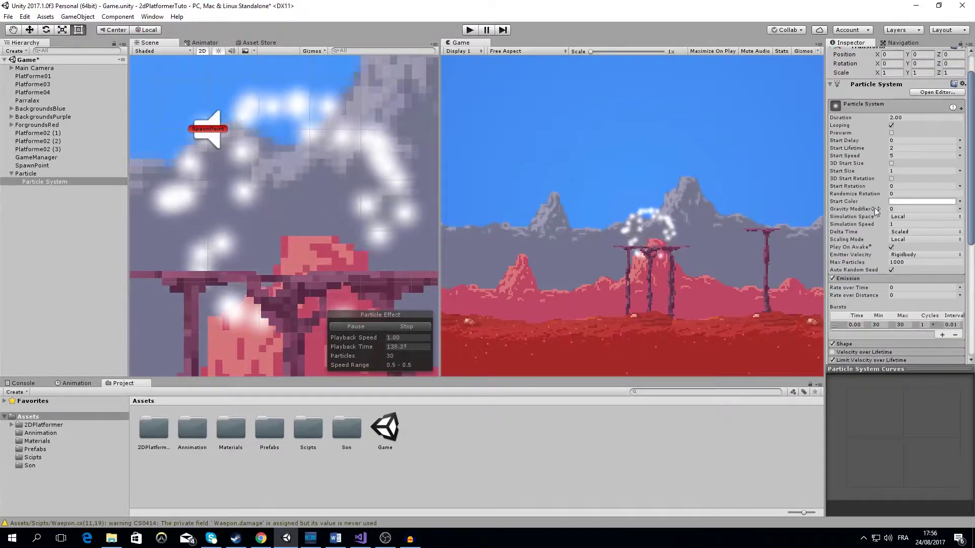
pyautogui.click(903, 209)
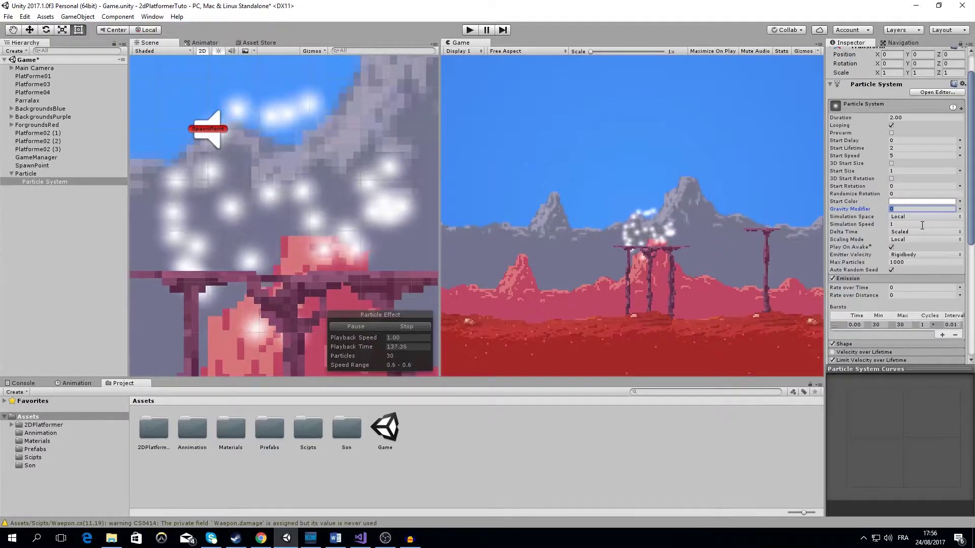
pyautogui.write('-')
pyautogui.write('0.2')
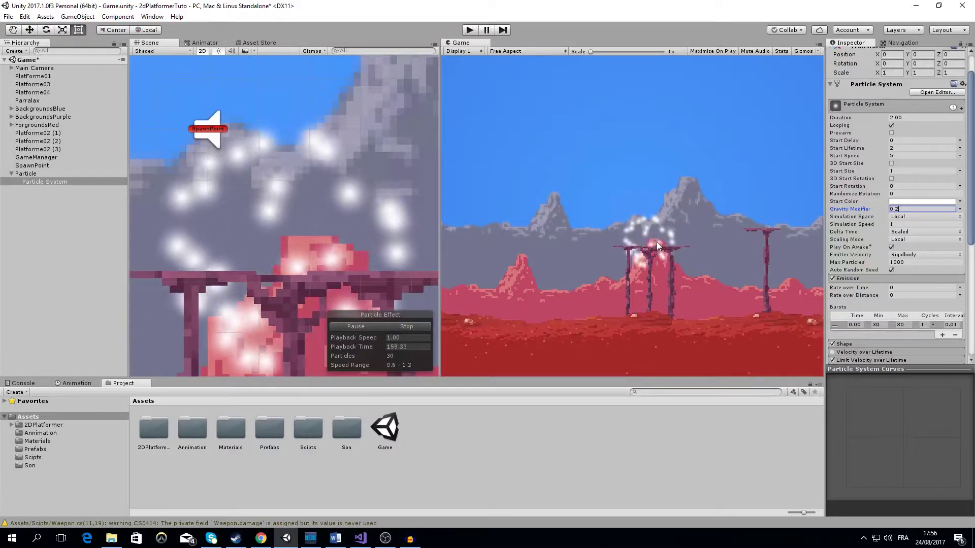
# Step: Enable Color over Lifetime and set the alpha at the gradient's 100% end to 0
pyautogui.scroll(-5, 885, 273)
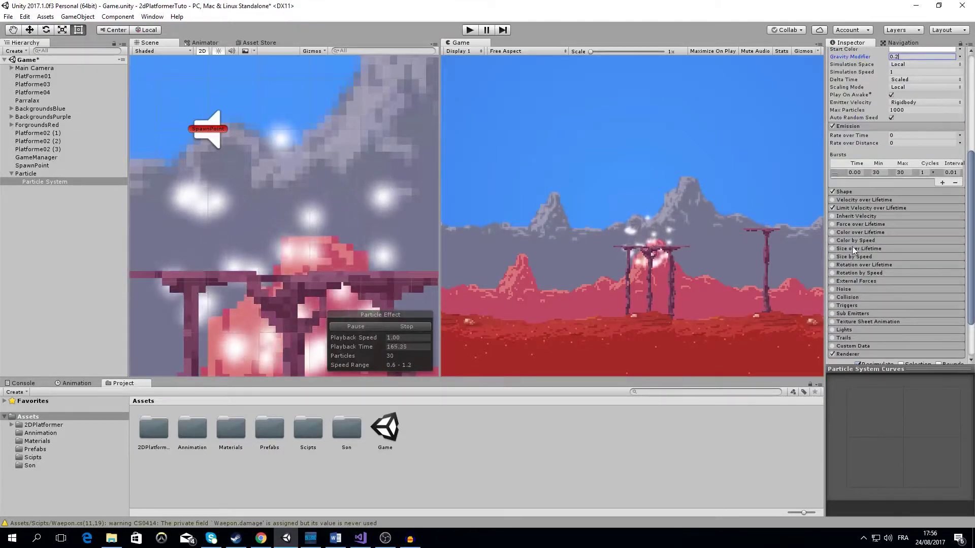
pyautogui.click(857, 233)
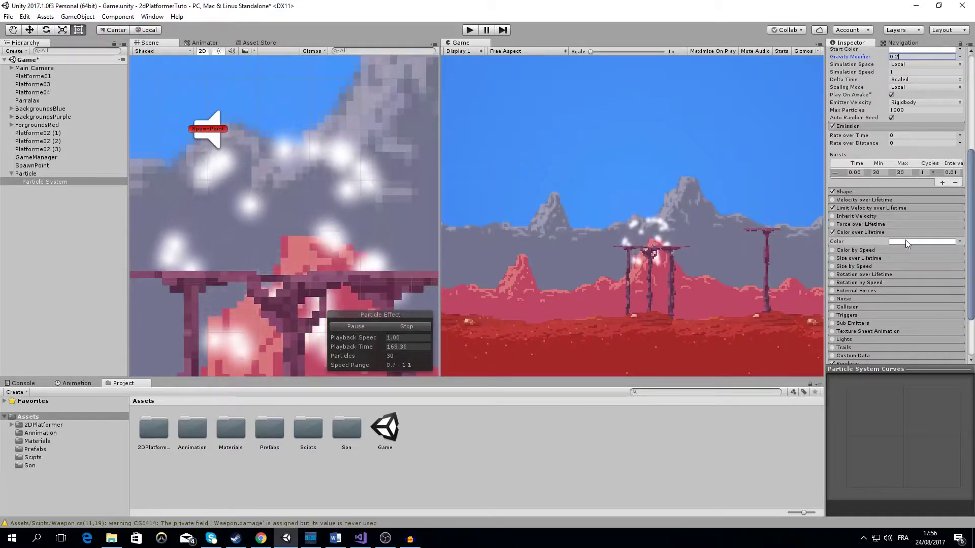
pyautogui.click(935, 241)
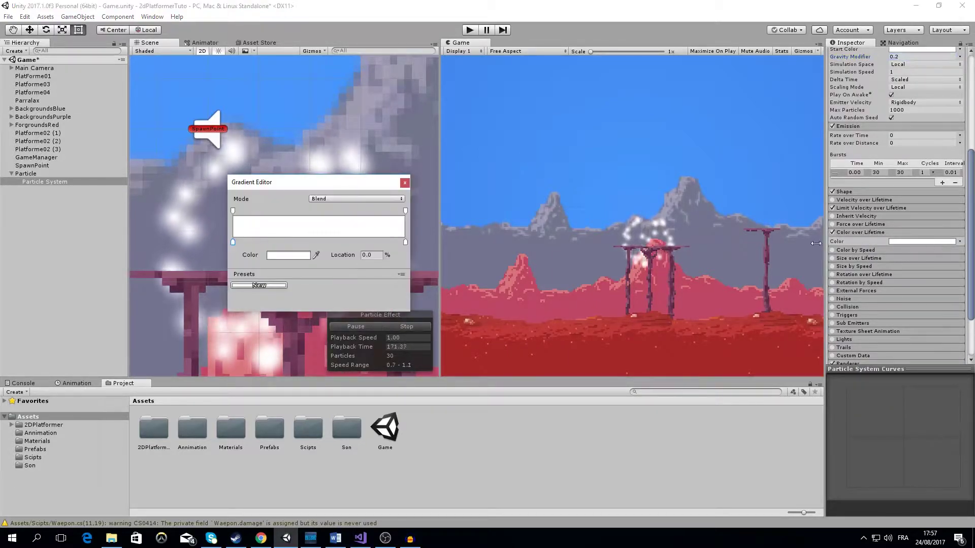
pyautogui.moveTo(281, 181); pyautogui.dragTo(306, 184)
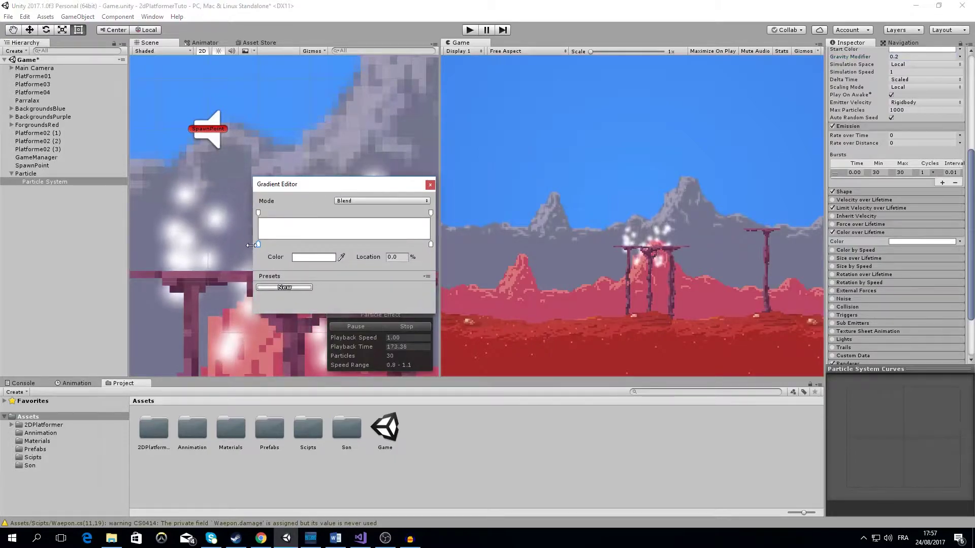
pyautogui.click(258, 213)
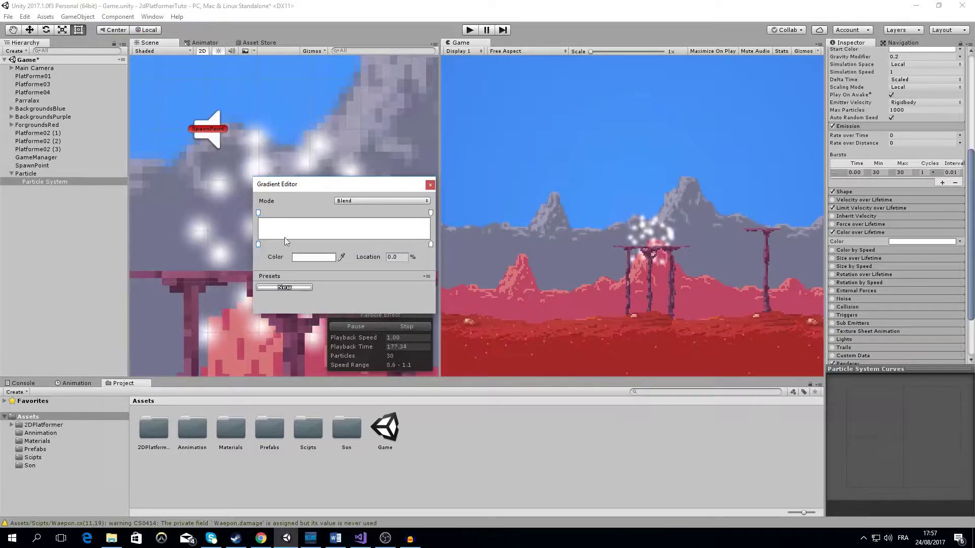
pyautogui.click(431, 214)
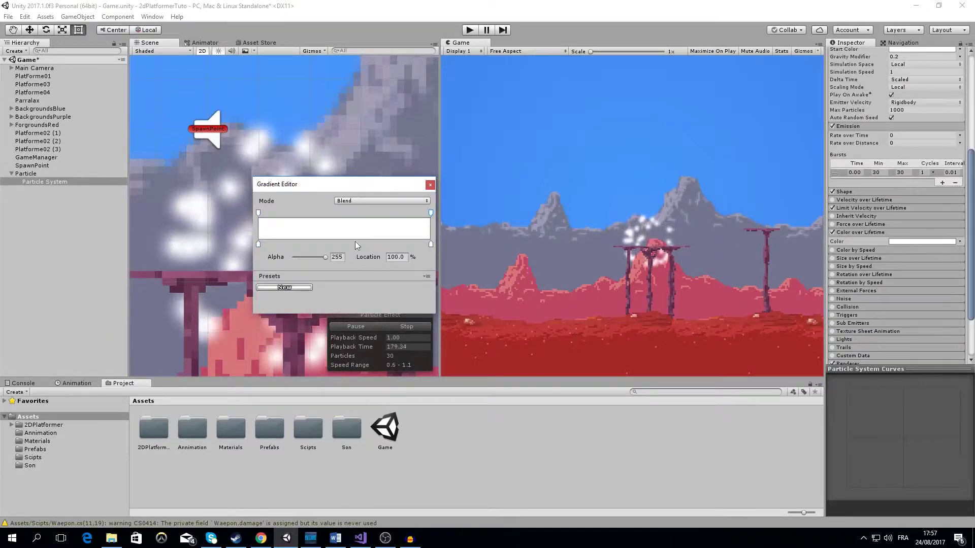
pyautogui.click(325, 257)
pyautogui.moveTo(315, 258); pyautogui.dragTo(294, 258)
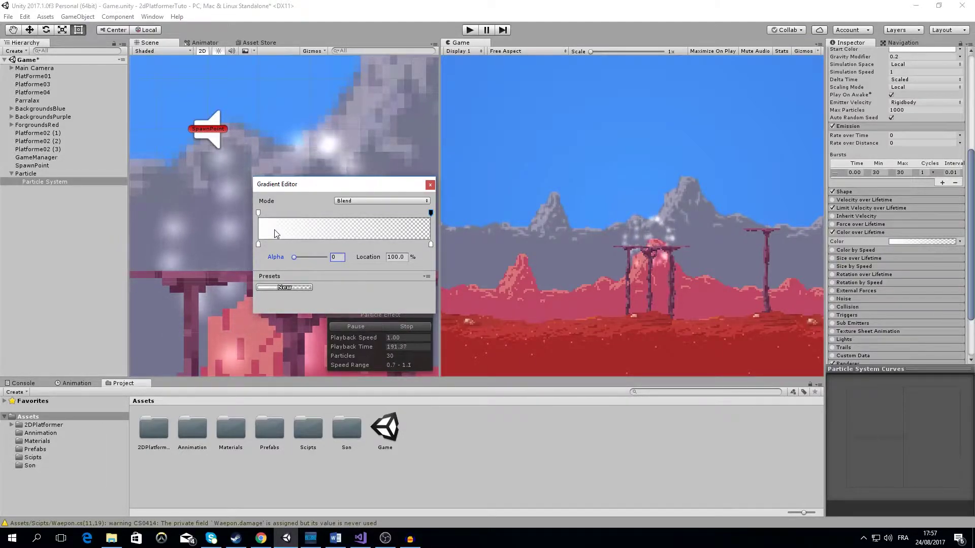
# Step: Add an alpha key at about 70% of the lifetime gradient with Alpha 255, and close the gradient and its module
pyautogui.click(361, 213)
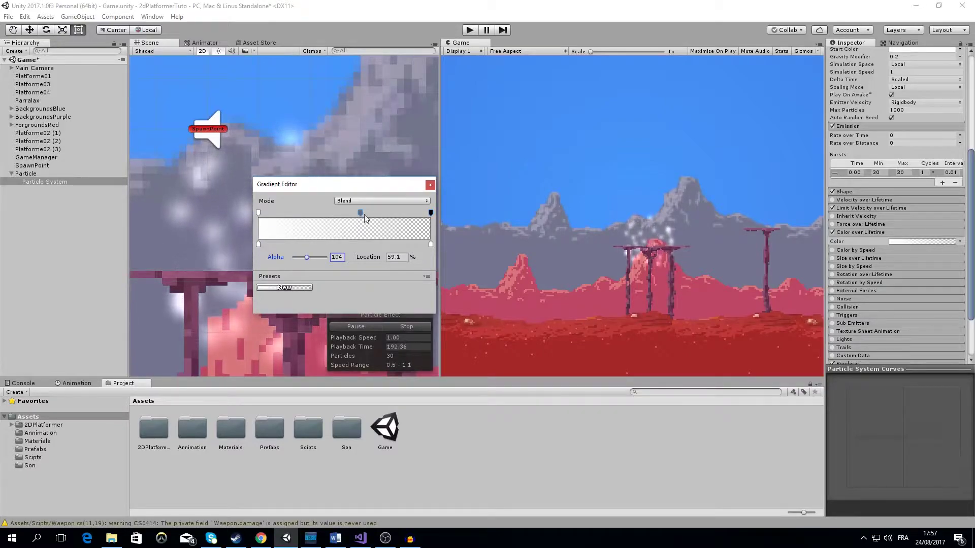
pyautogui.moveTo(361, 216); pyautogui.dragTo(379, 209)
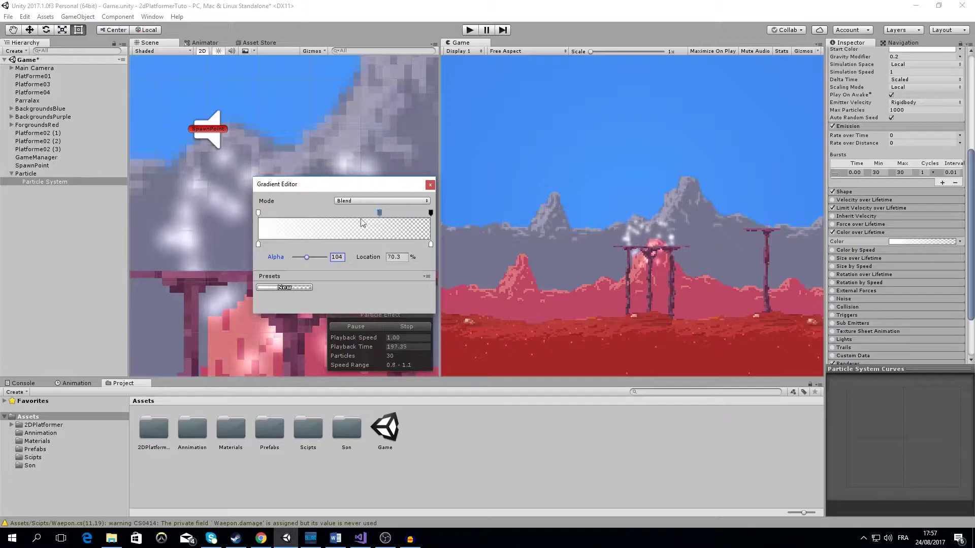
pyautogui.moveTo(306, 256); pyautogui.dragTo(330, 257)
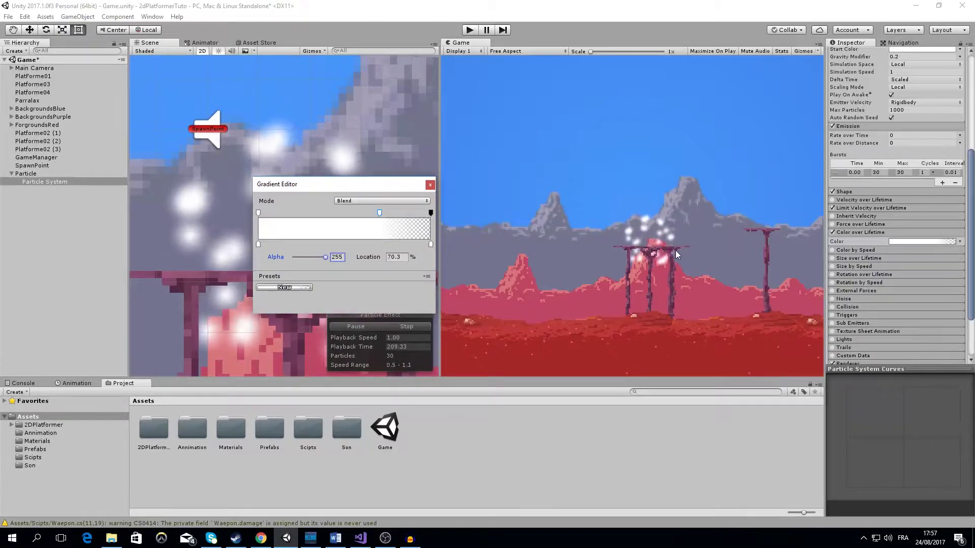
pyautogui.click(430, 186)
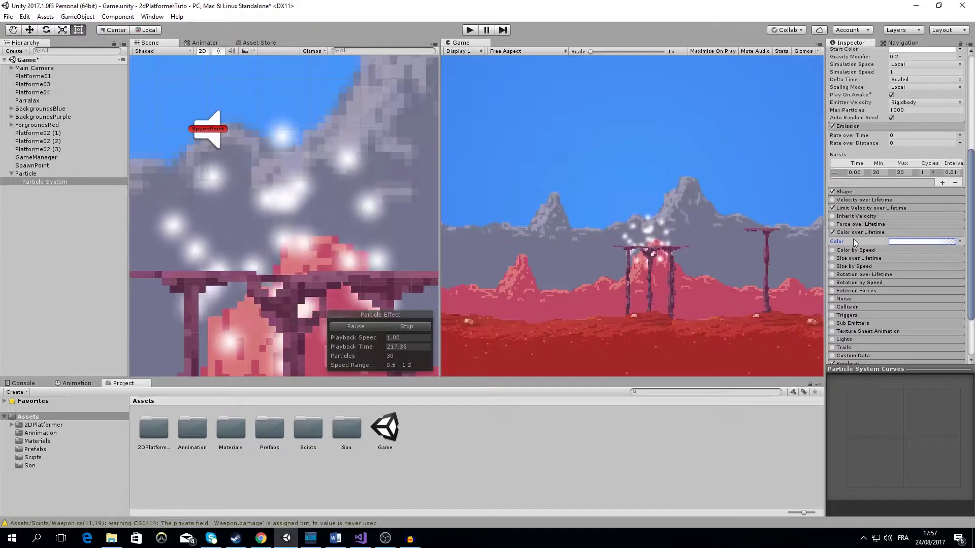
pyautogui.click(873, 231)
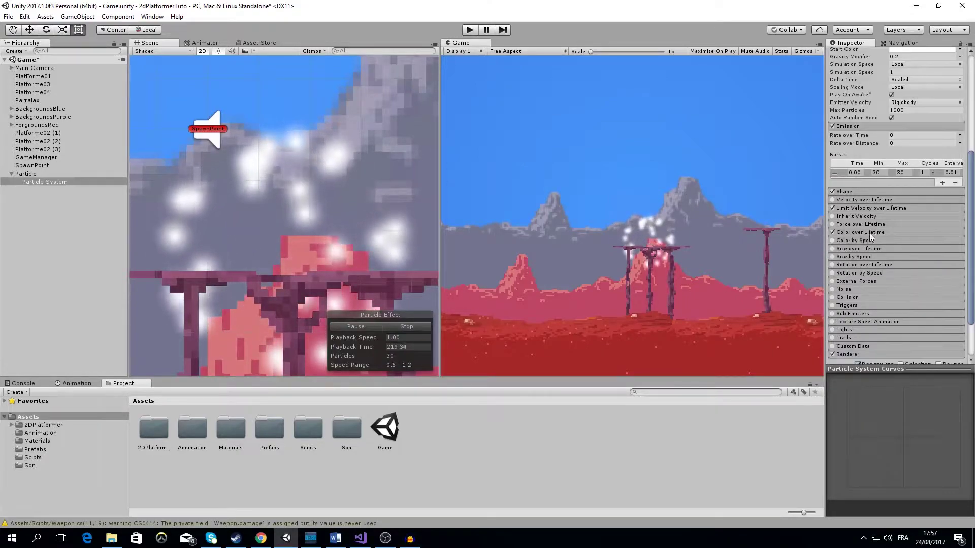
# Step: Enable Size over Lifetime and shape its Size as a smooth curve falling from 1.0 to about 0.4
pyautogui.click(867, 249)
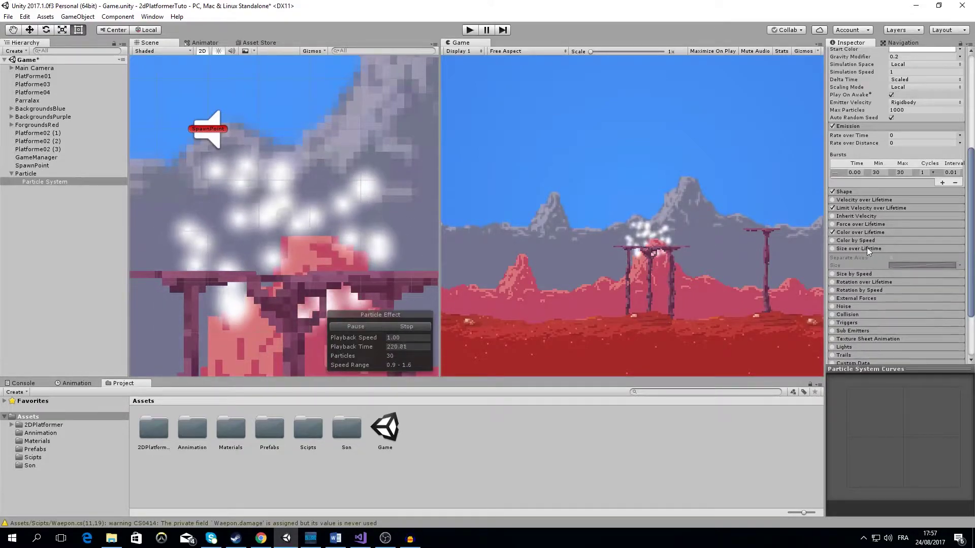
pyautogui.click(832, 248)
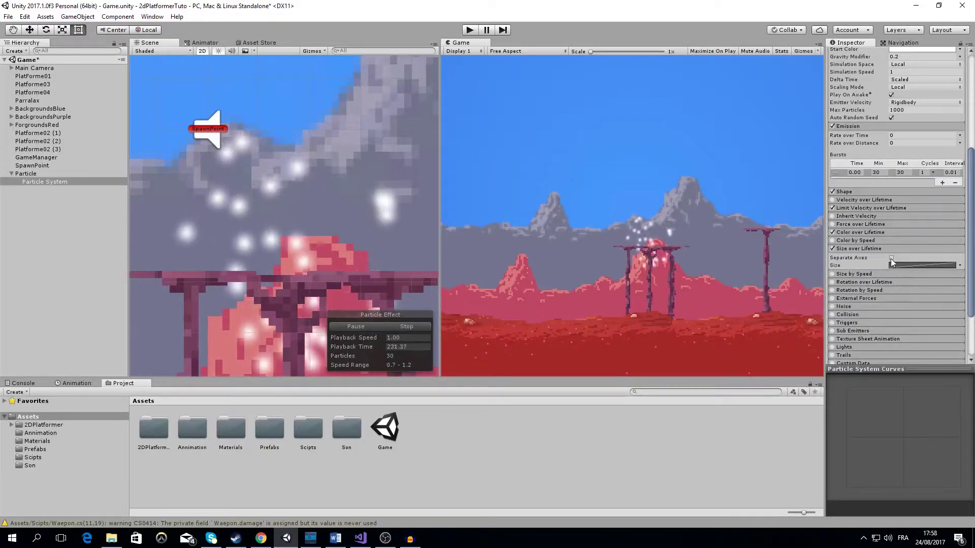
pyautogui.click(913, 264)
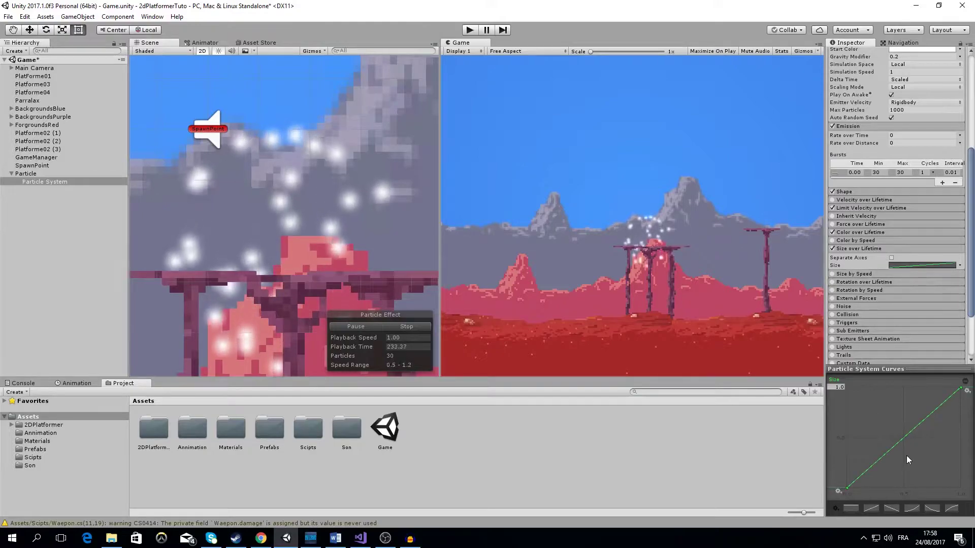
pyautogui.moveTo(826, 450); pyautogui.dragTo(761, 431)
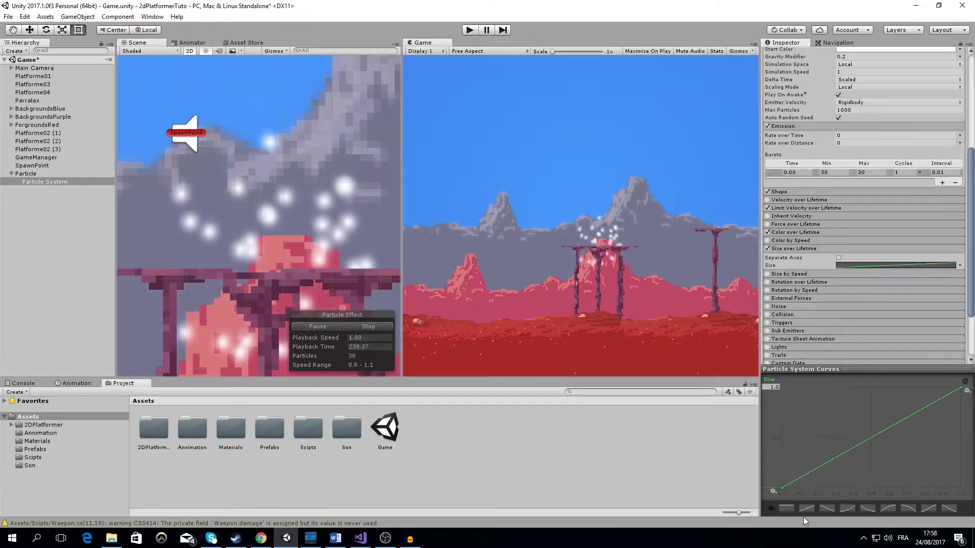
pyautogui.click(787, 507)
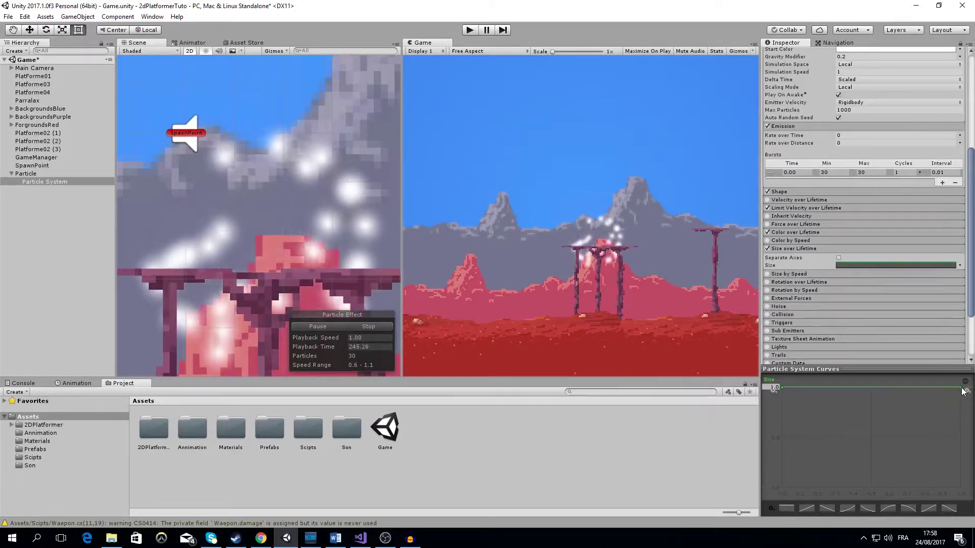
pyautogui.moveTo(963, 389); pyautogui.dragTo(965, 452)
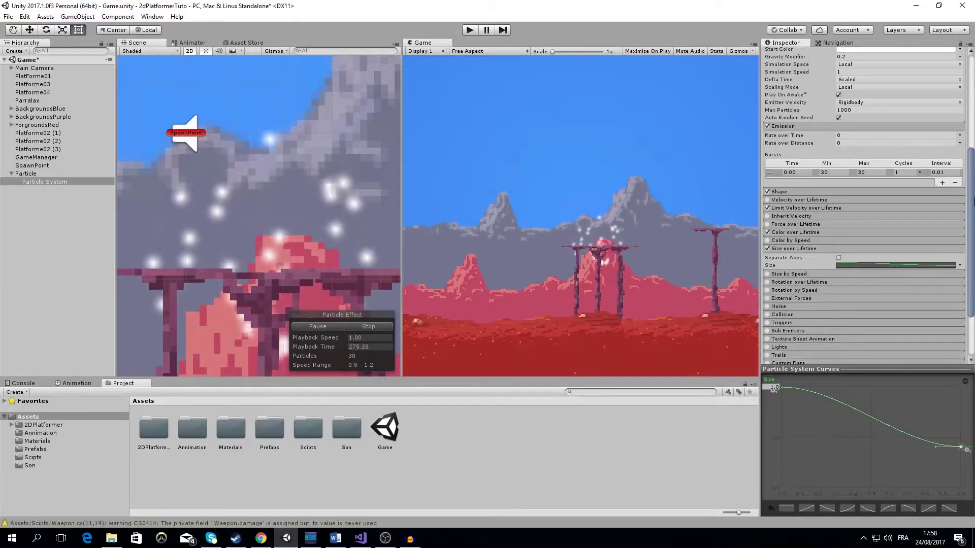
# Step: Set the emission burst's Min and Max to 50 and the Shape module's Randomize Direction to 1
pyautogui.scroll(5, 822, 182)
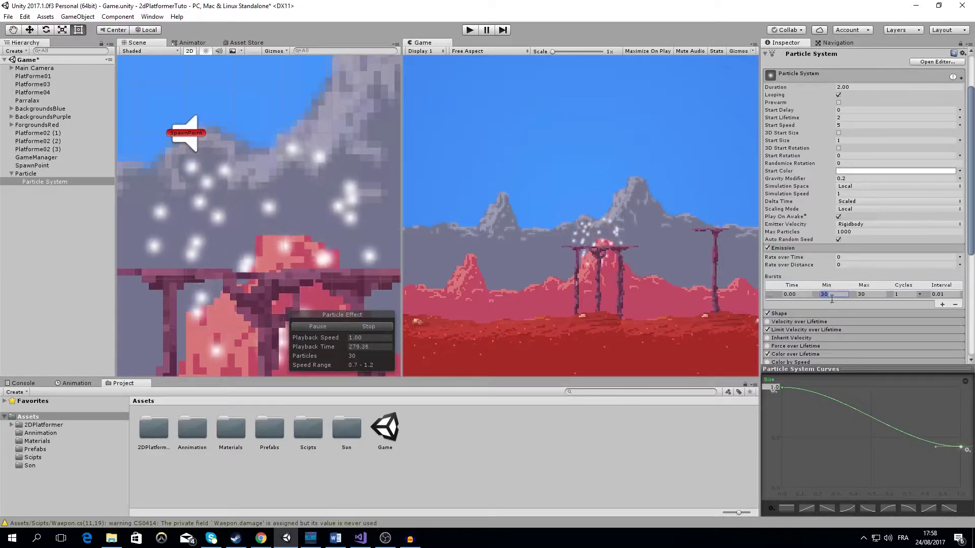
pyautogui.write('50')
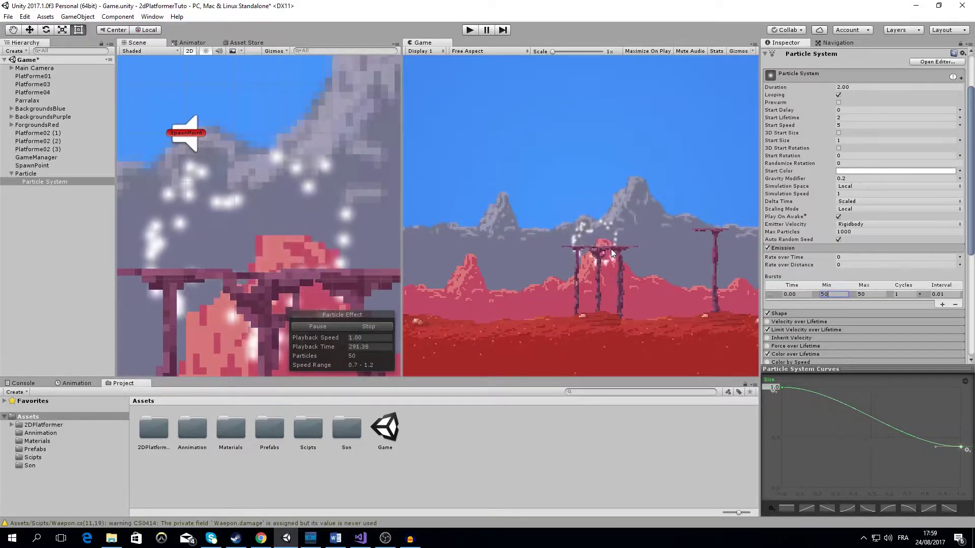
pyautogui.scroll(-2, 808, 293)
pyautogui.scroll(-2, 807, 289)
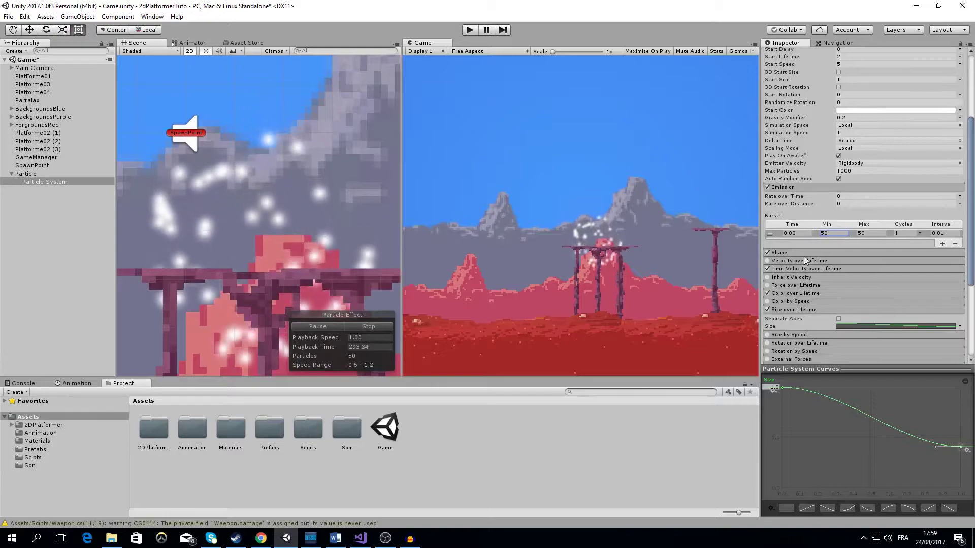
pyautogui.click(803, 254)
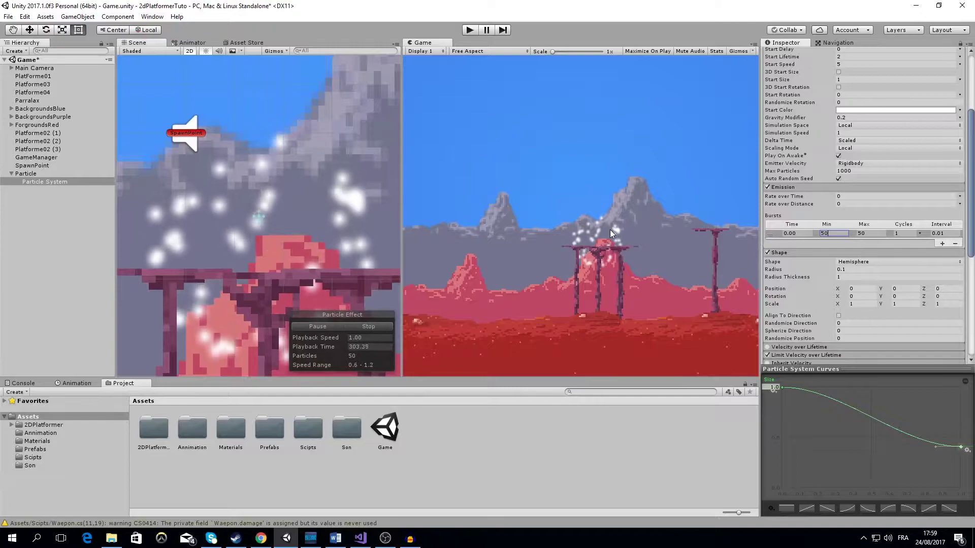
pyautogui.click(877, 323)
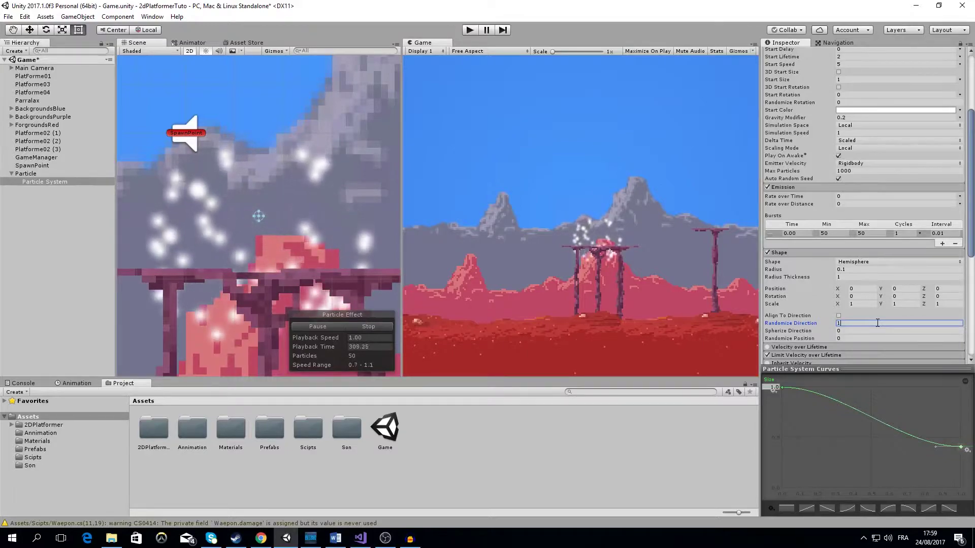
pyautogui.click(559, 209)
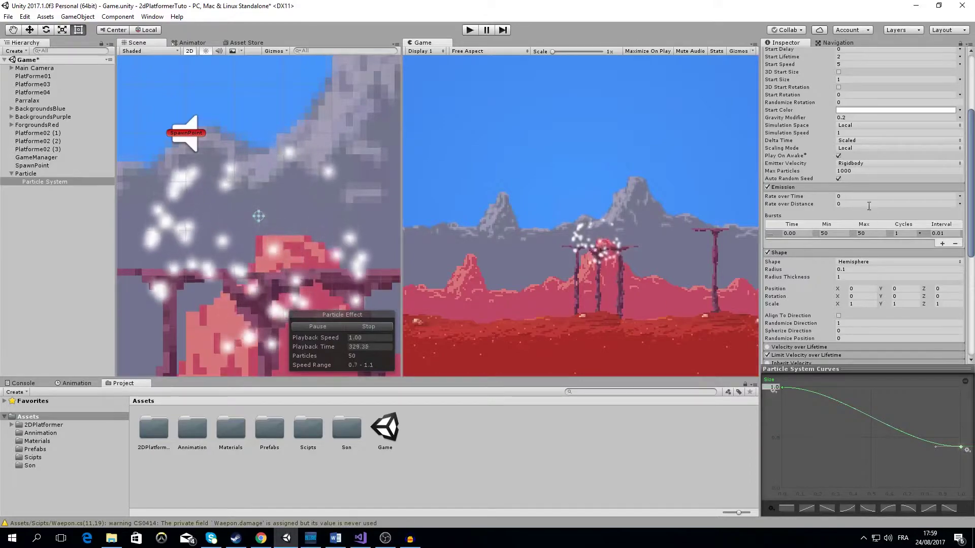
# Step: Make Start Speed random between two constants, 4 and 7
pyautogui.scroll(3, 845, 172)
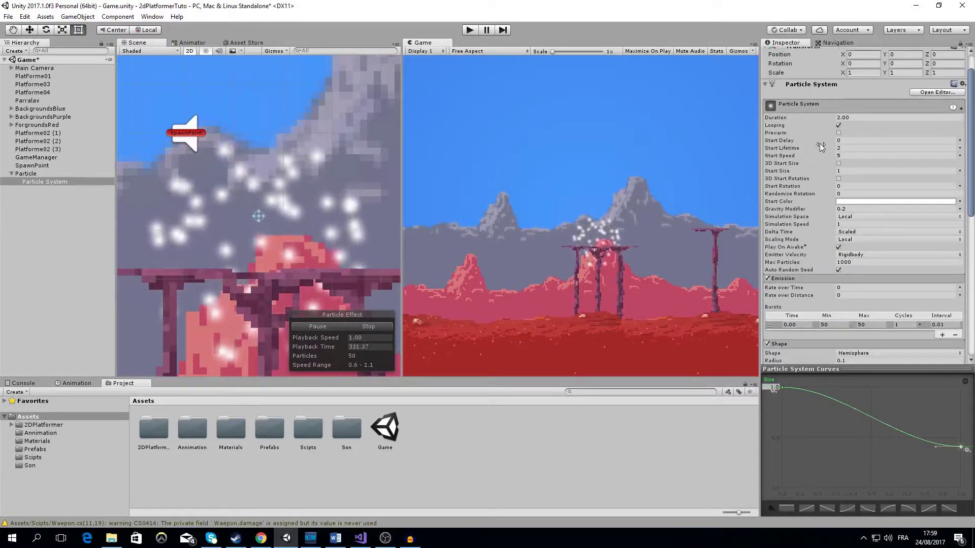
pyautogui.click(863, 157)
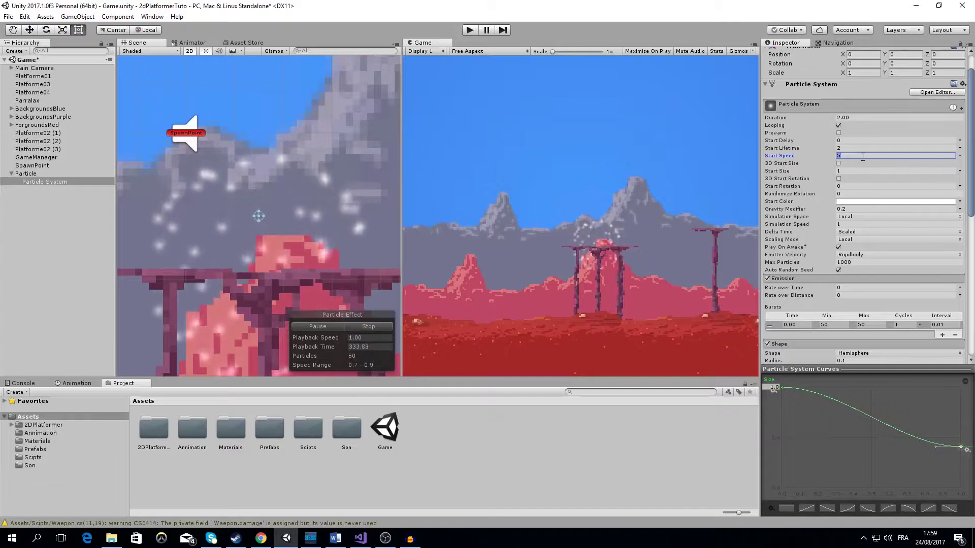
pyautogui.click(960, 156)
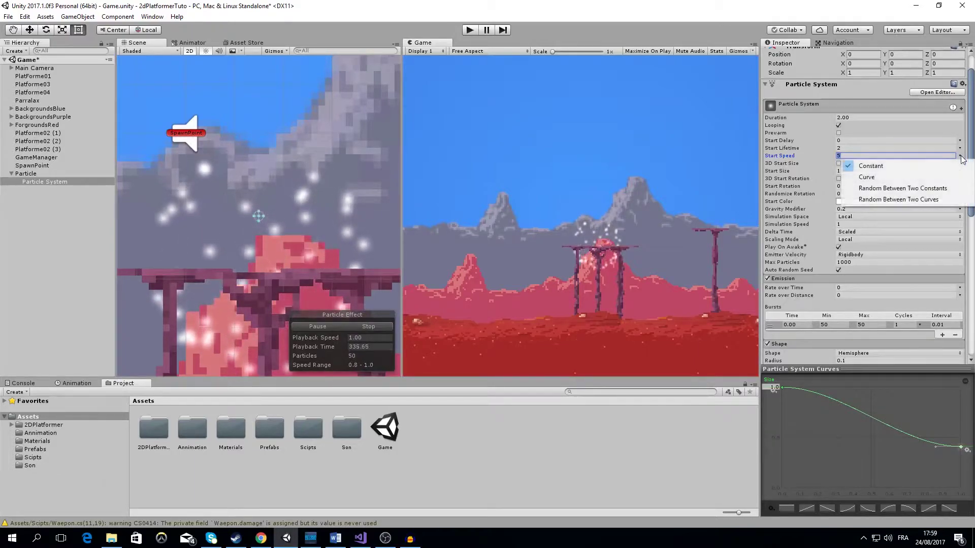
pyautogui.click(928, 190)
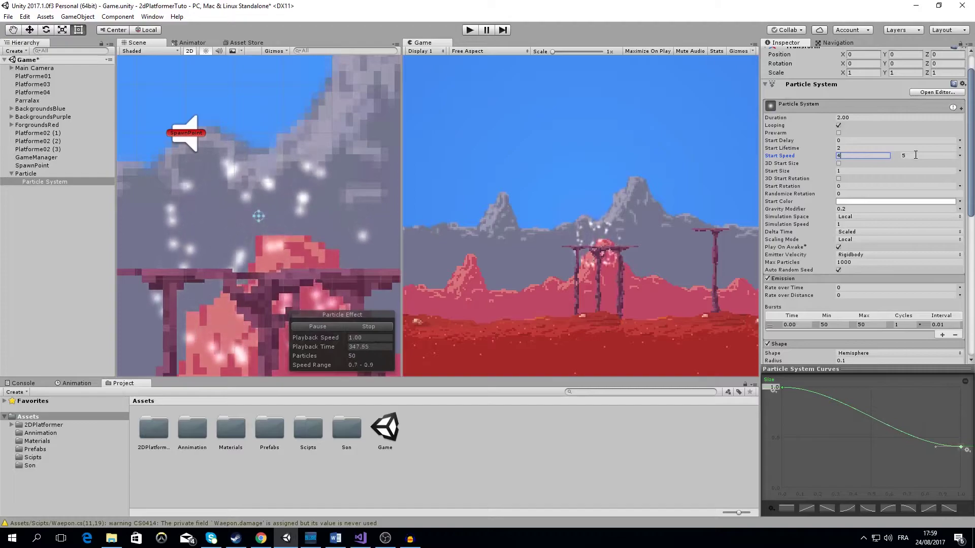
pyautogui.write('7')
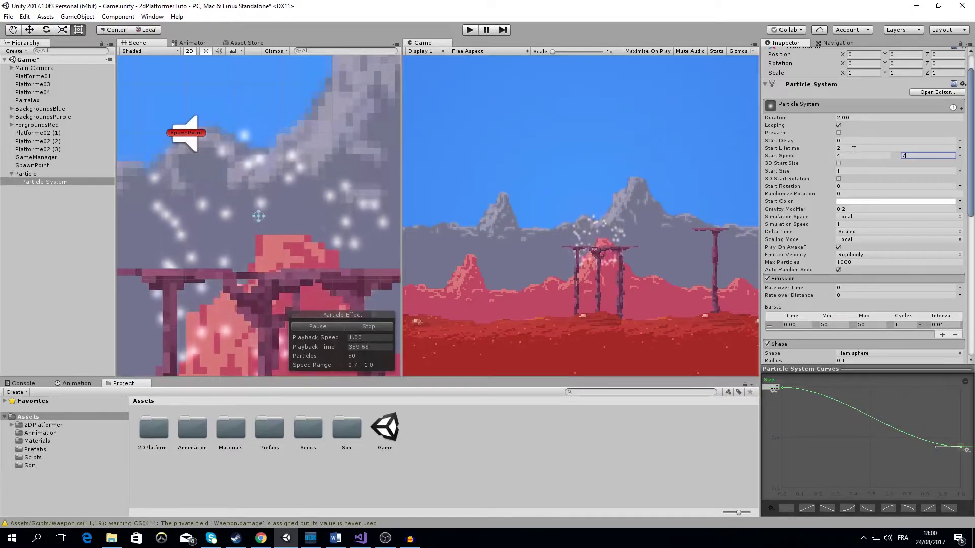
# Step: Make Start Lifetime random between two constants, 1.7 and 2.3
pyautogui.click(958, 153)
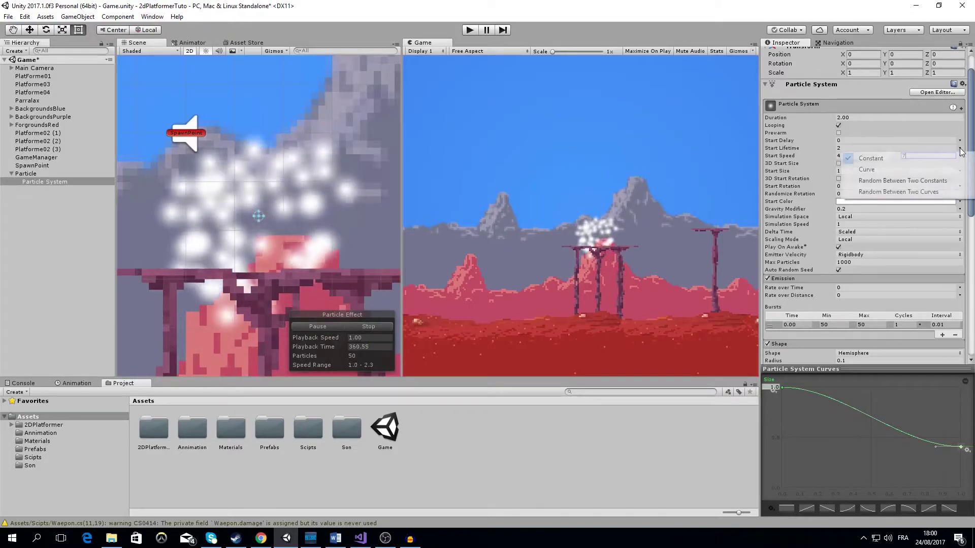
pyautogui.click(922, 183)
pyautogui.click(867, 149)
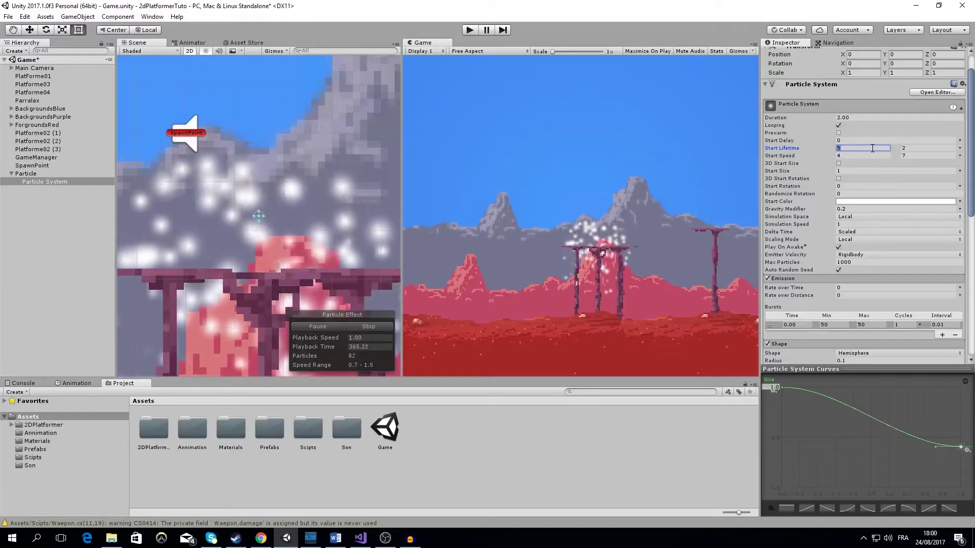
pyautogui.write('1.7')
pyautogui.click(910, 150)
pyautogui.write('2.3')
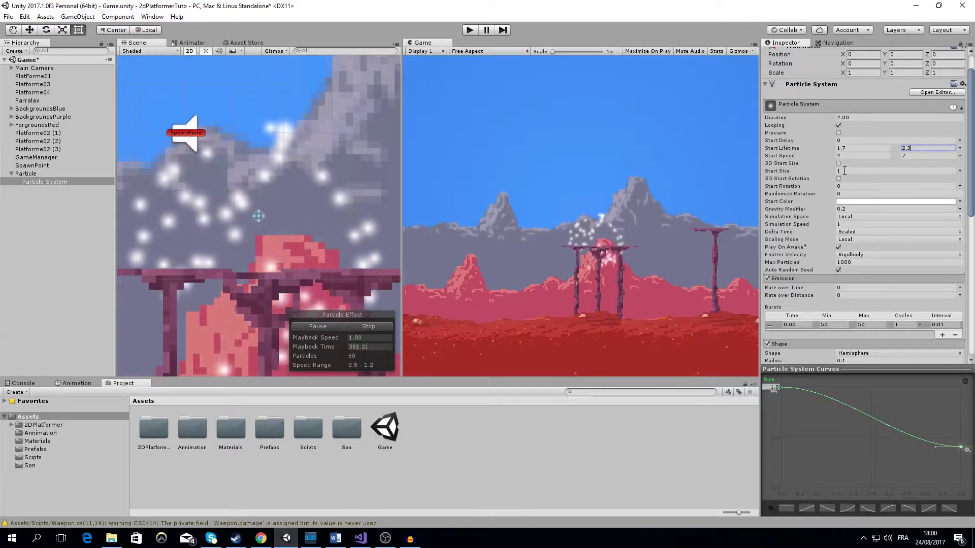
# Step: Make the particle system's Start Size random between two constants, 0.7 and 1.3
pyautogui.click(941, 171)
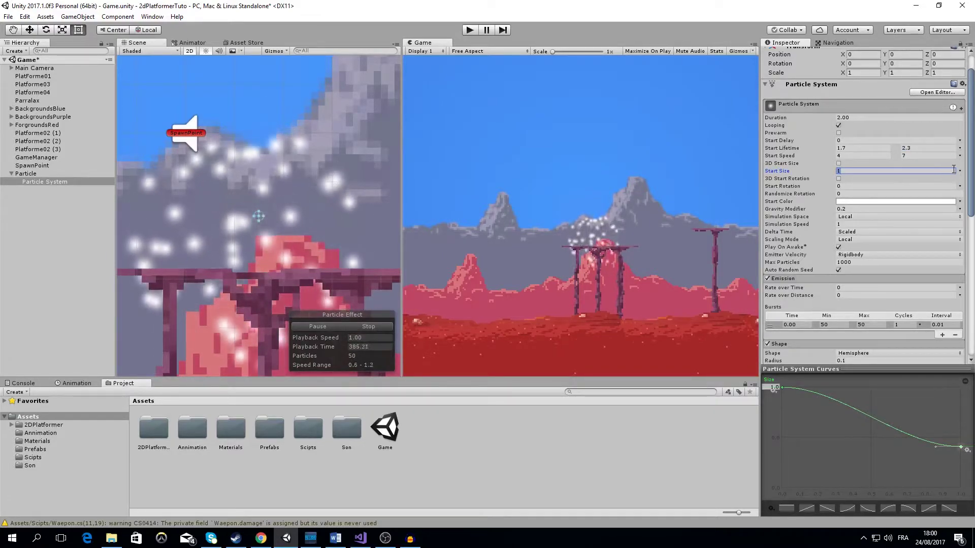
pyautogui.click(959, 171)
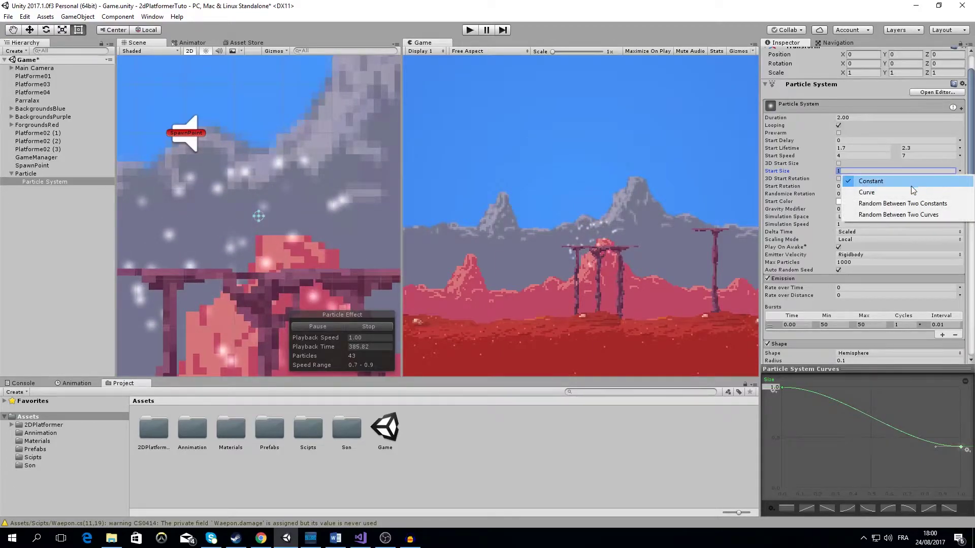
pyautogui.click(896, 204)
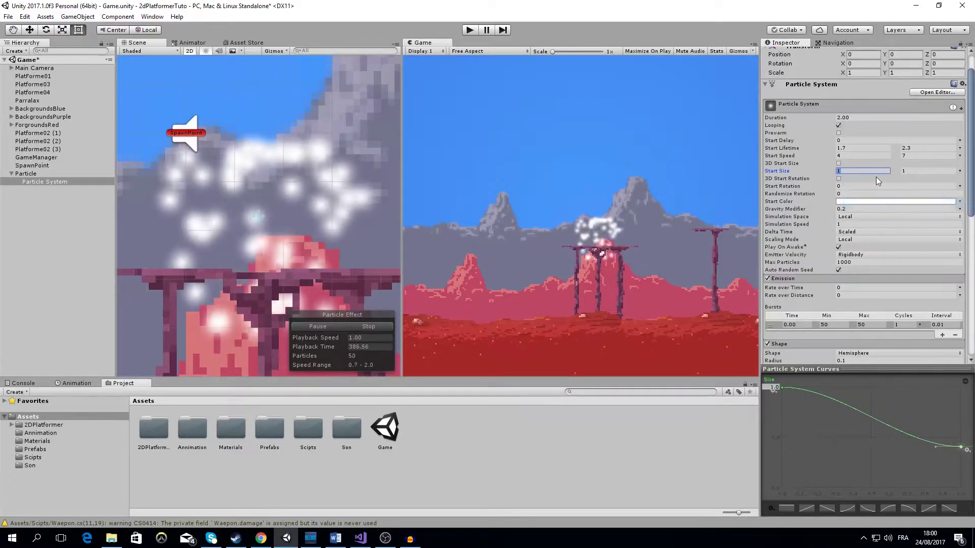
pyautogui.write('0.')
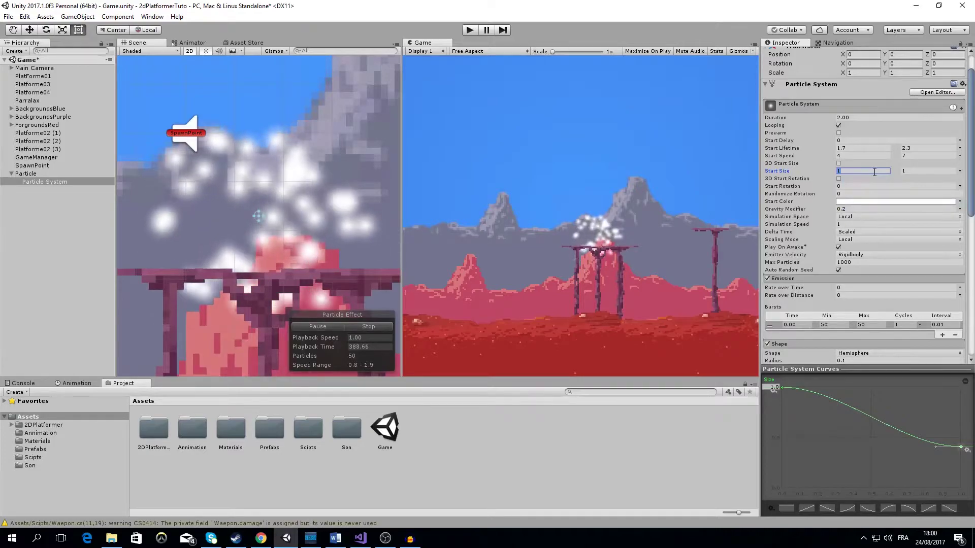
pyautogui.write('7')
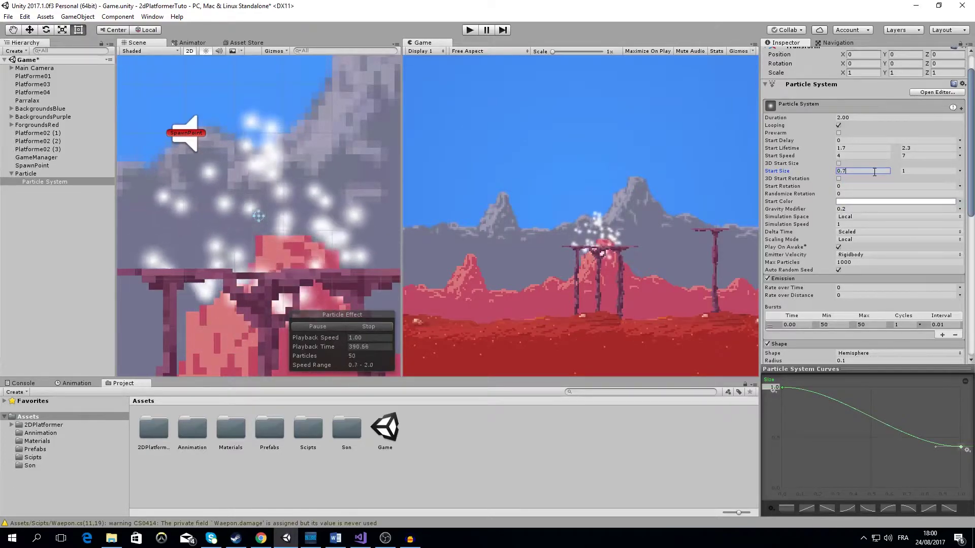
pyautogui.click(908, 170)
pyautogui.write('1.3')
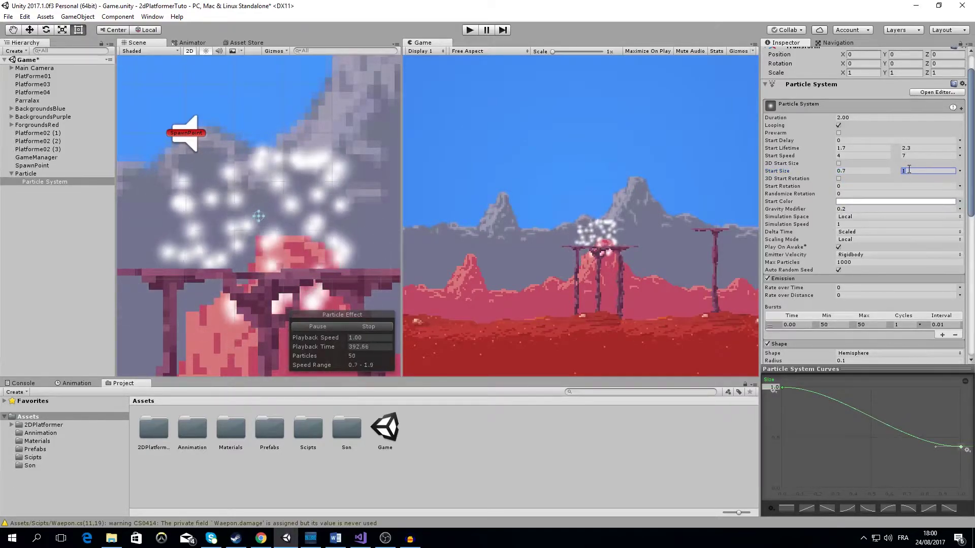
pyautogui.press('Return')
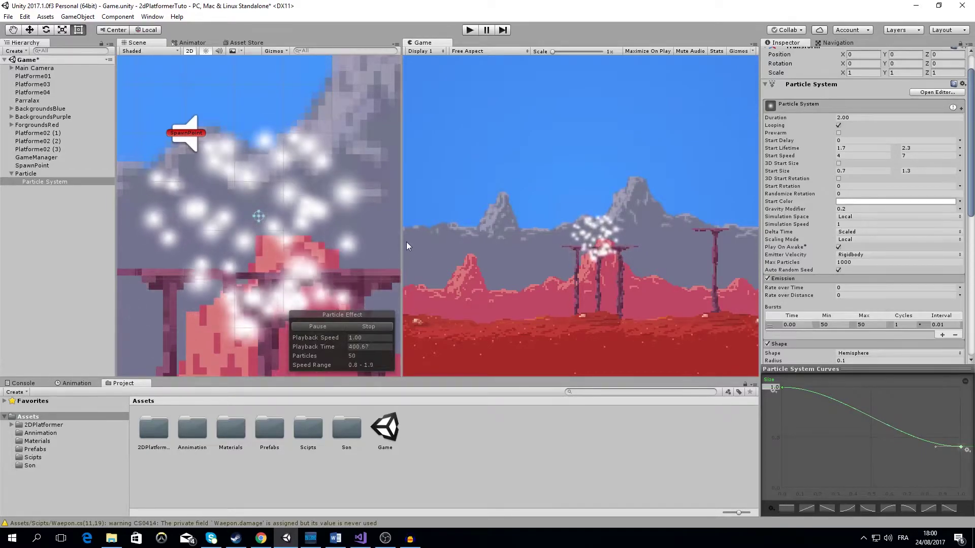
# Step: Turn off Looping for the particle system and simulate the single burst in the scene
pyautogui.moveTo(403, 237); pyautogui.dragTo(441, 237)
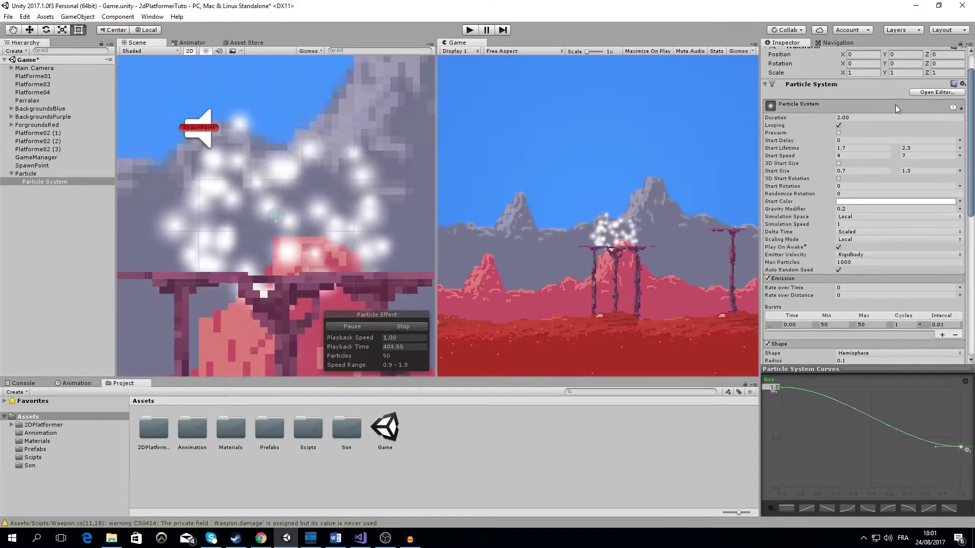
pyautogui.click(839, 125)
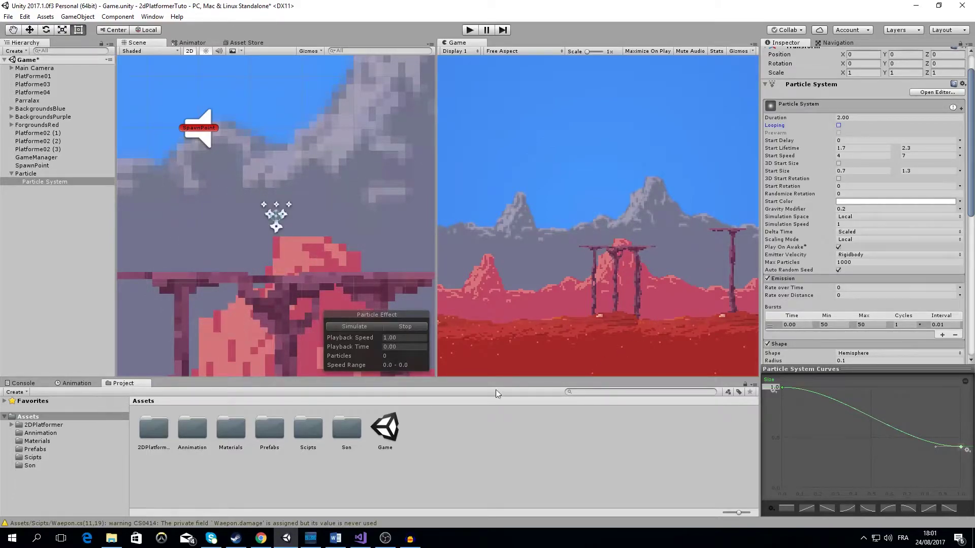
pyautogui.click(355, 327)
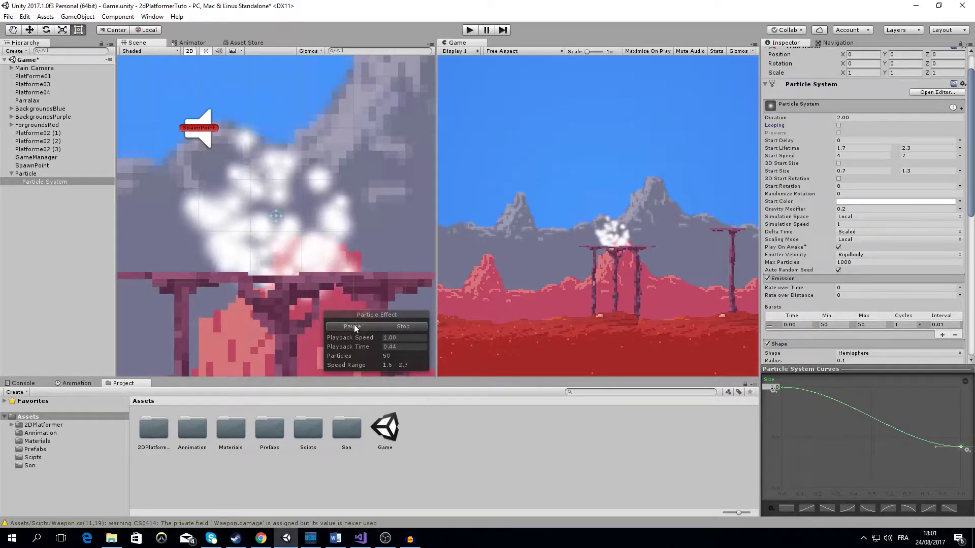
pyautogui.click(354, 326)
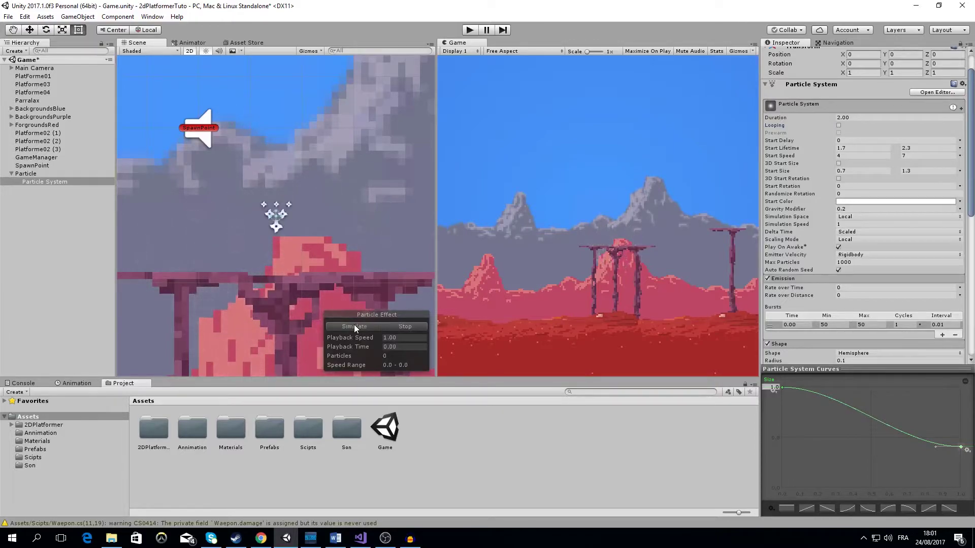
pyautogui.click(355, 326)
# Step: Look through the particle system's remaining modules and replay the burst simulation to examine how the particles spread and fade
pyautogui.moveTo(762, 231); pyautogui.dragTo(736, 232)
pyautogui.scroll(-6, 827, 280)
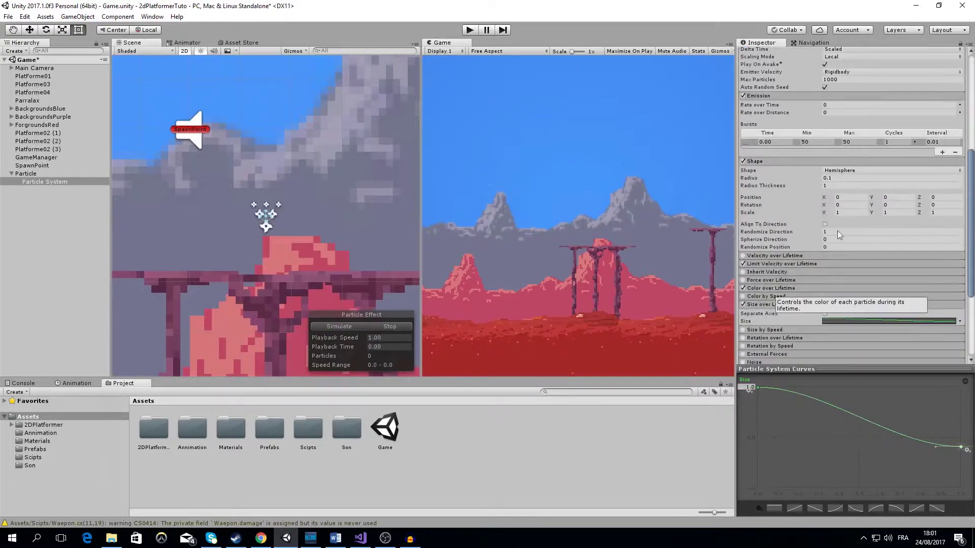
pyautogui.scroll(-3, 824, 276)
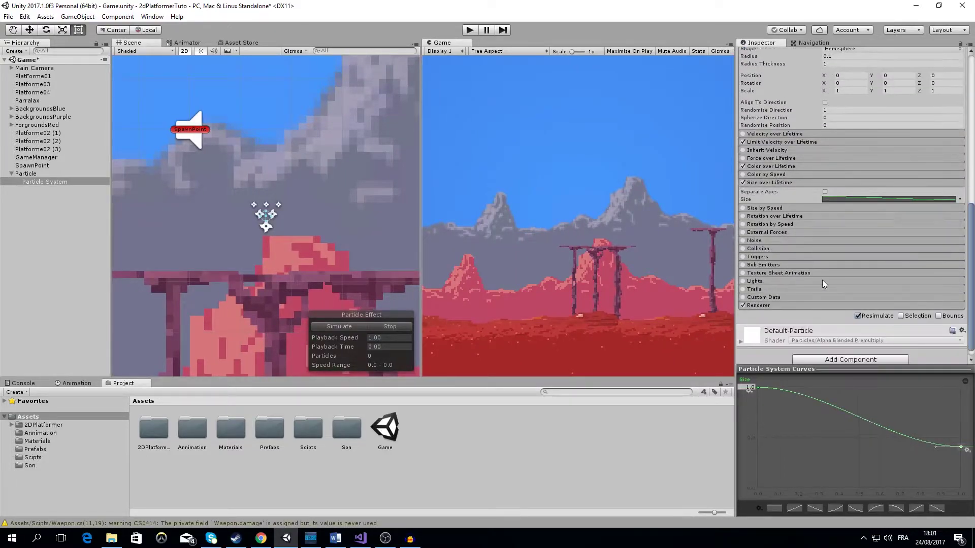
pyautogui.scroll(1, 797, 262)
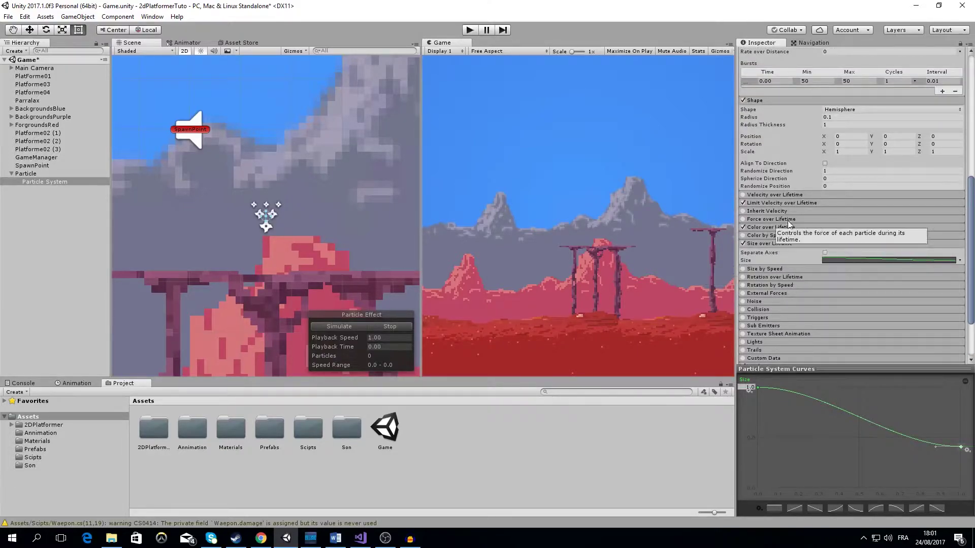
pyautogui.scroll(-3, 800, 293)
pyautogui.scroll(8, 790, 279)
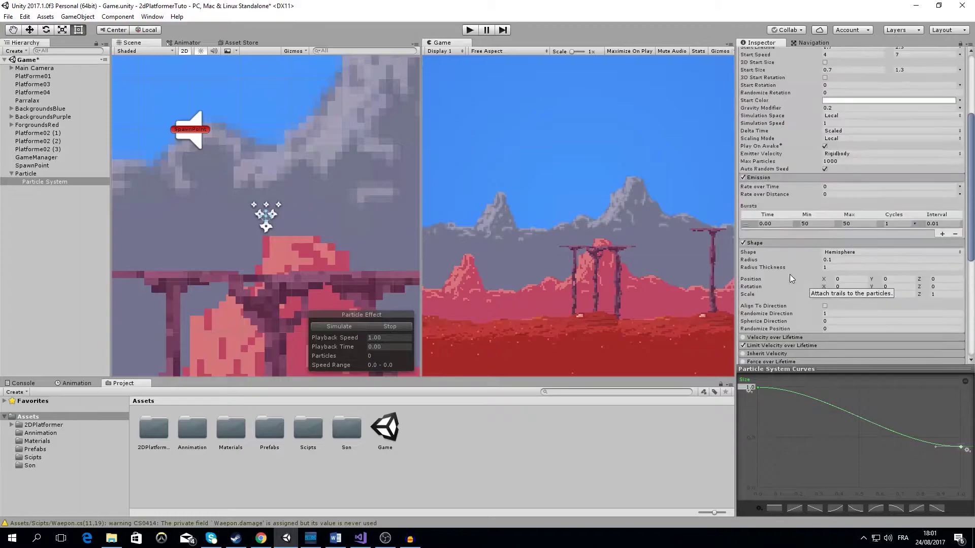
pyautogui.click(349, 326)
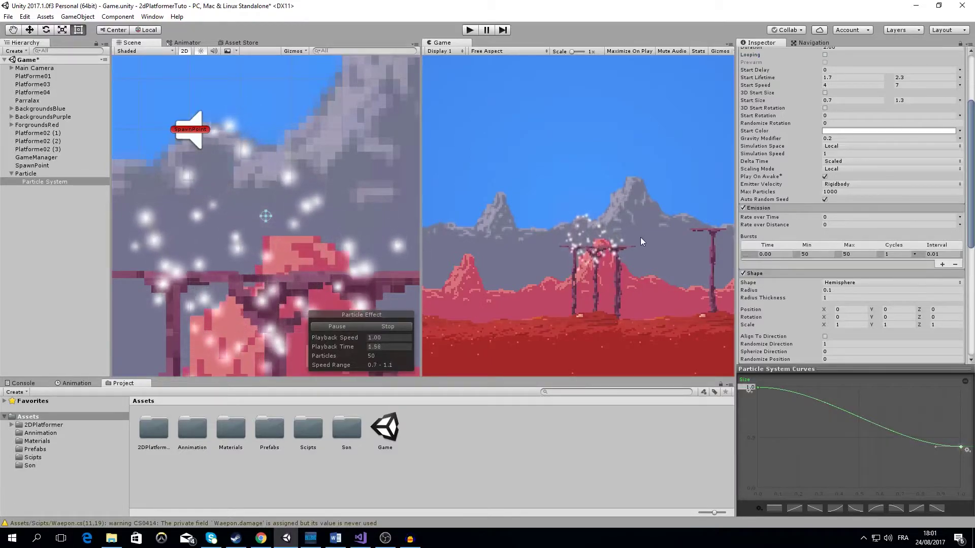
pyautogui.click(335, 326)
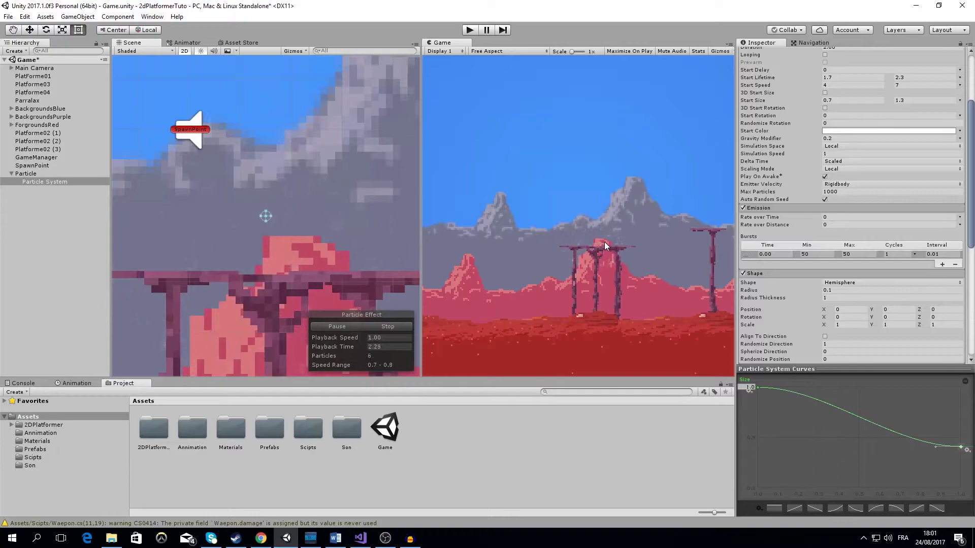
pyautogui.click(343, 325)
pyautogui.moveTo(732, 222); pyautogui.dragTo(741, 222)
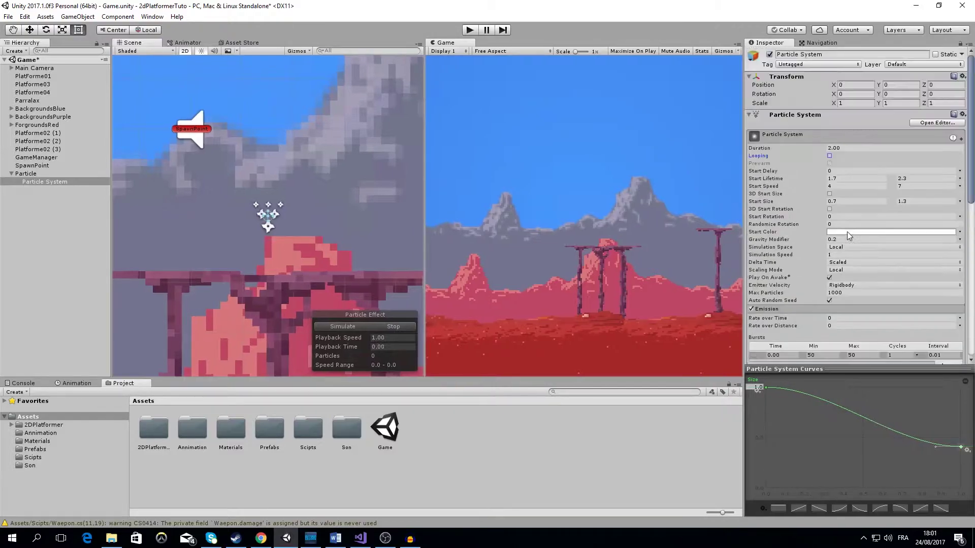
# Step: Expand the particle system's Renderer module to show its material settings
pyautogui.scroll(-3, 847, 231)
pyautogui.scroll(-5, 814, 269)
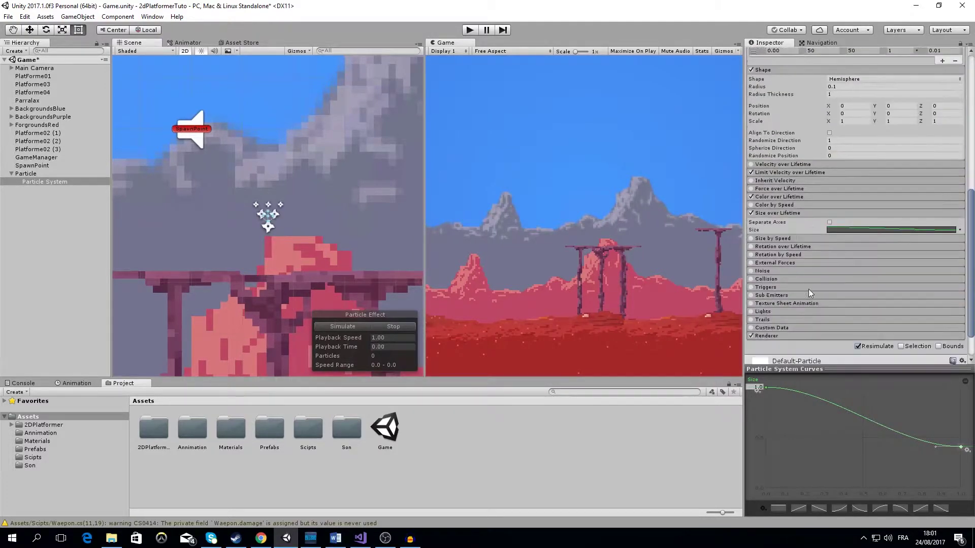
pyautogui.click(784, 334)
pyautogui.scroll(-3, 842, 315)
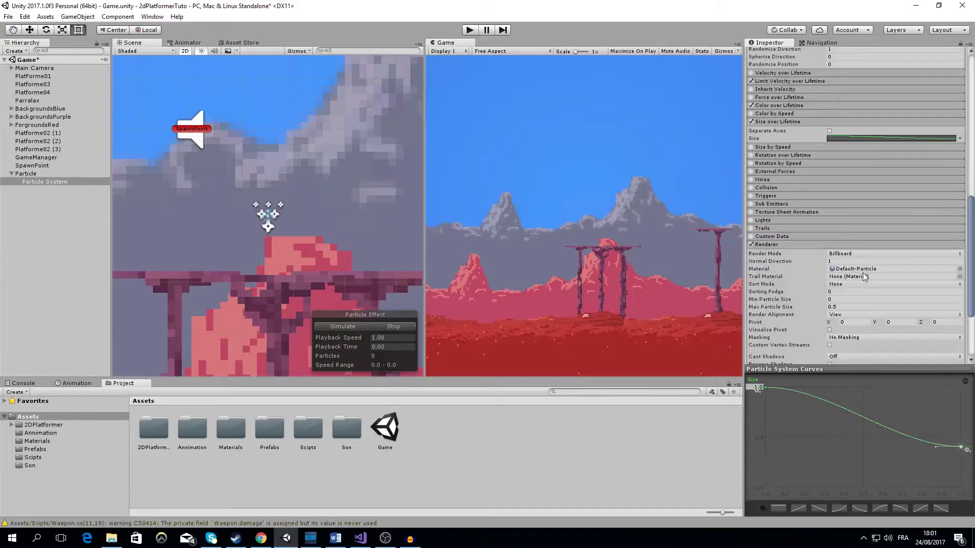
# Step: Delete the existing TestParticle material from the project's Materials folder
pyautogui.doubleClick(236, 430)
pyautogui.click(275, 430)
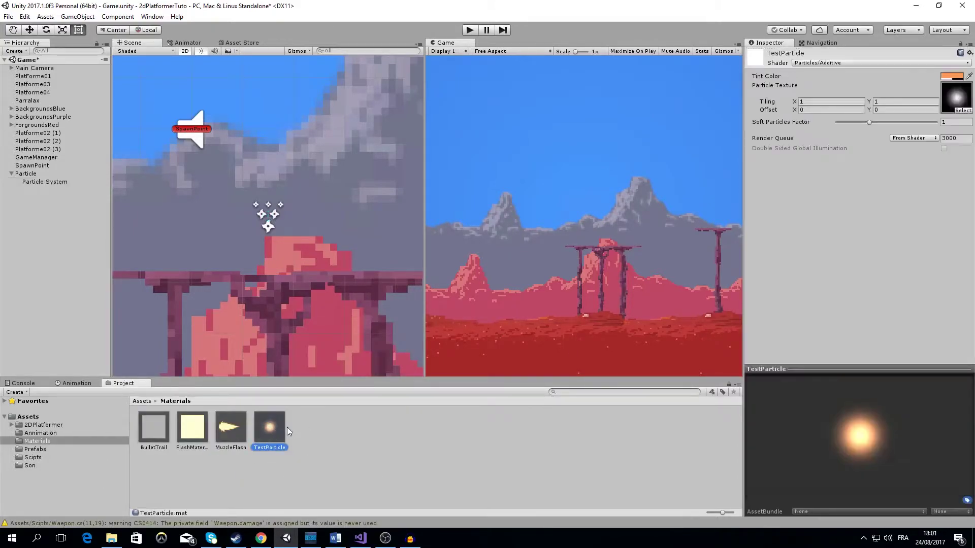
pyautogui.rightClick(274, 428)
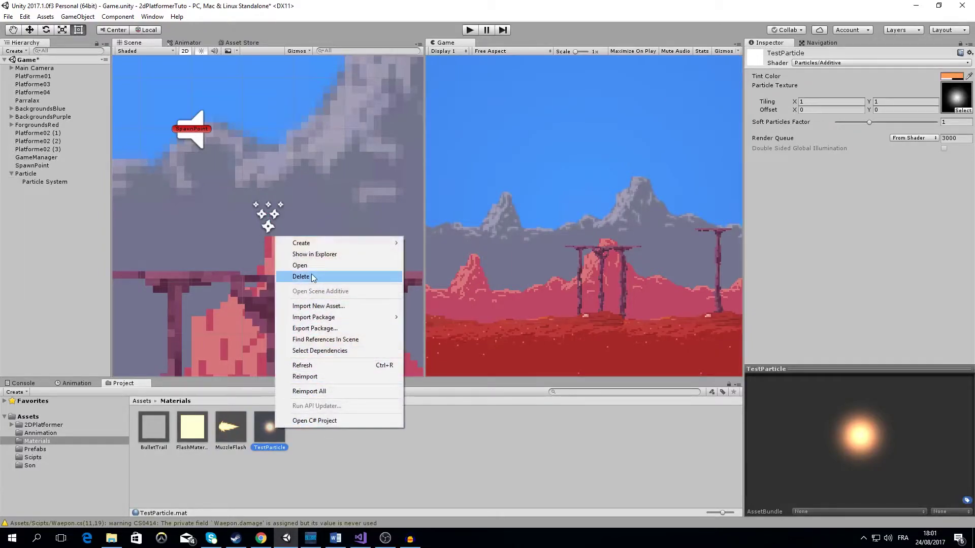
pyautogui.click(301, 276)
pyautogui.click(516, 289)
# Step: Create a new material in the Materials folder and name it TestParticle
pyautogui.rightClick(294, 440)
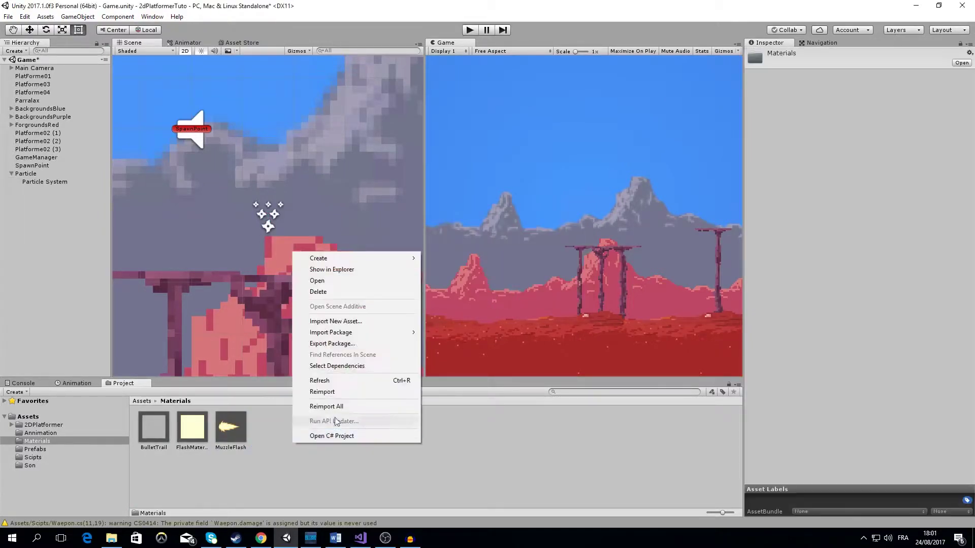
pyautogui.moveTo(354, 262)
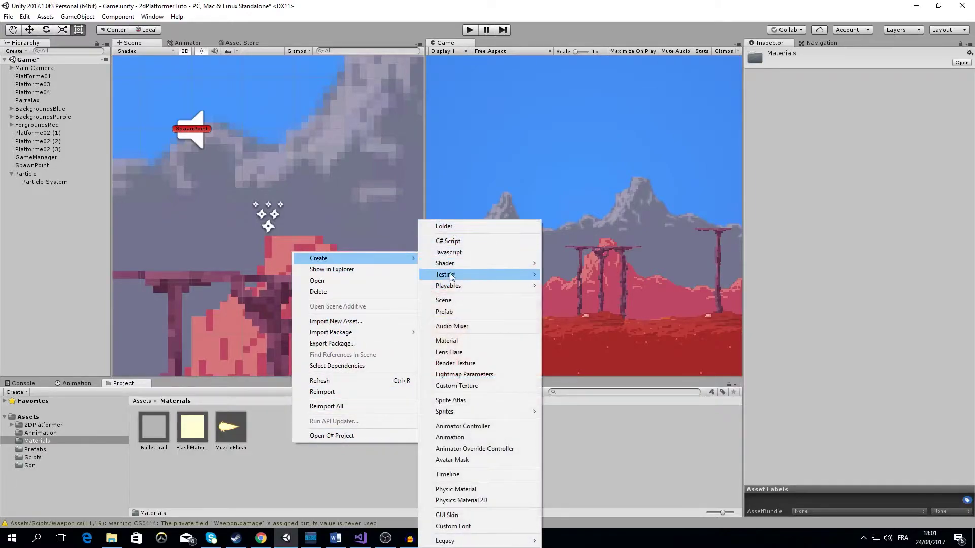
pyautogui.click(446, 341)
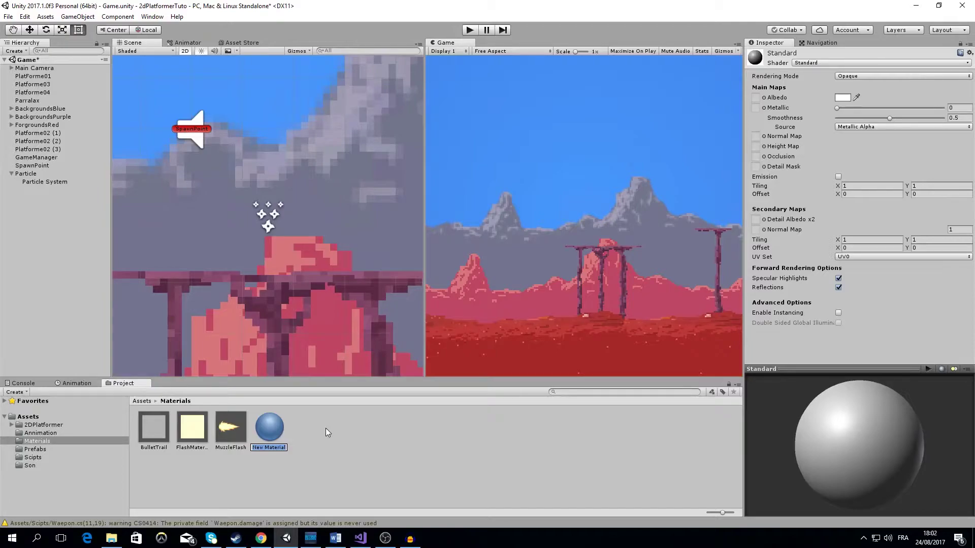
pyautogui.write('TestM')
pyautogui.press('BackSpace')
pyautogui.write('Particle')
pyautogui.press('Return')
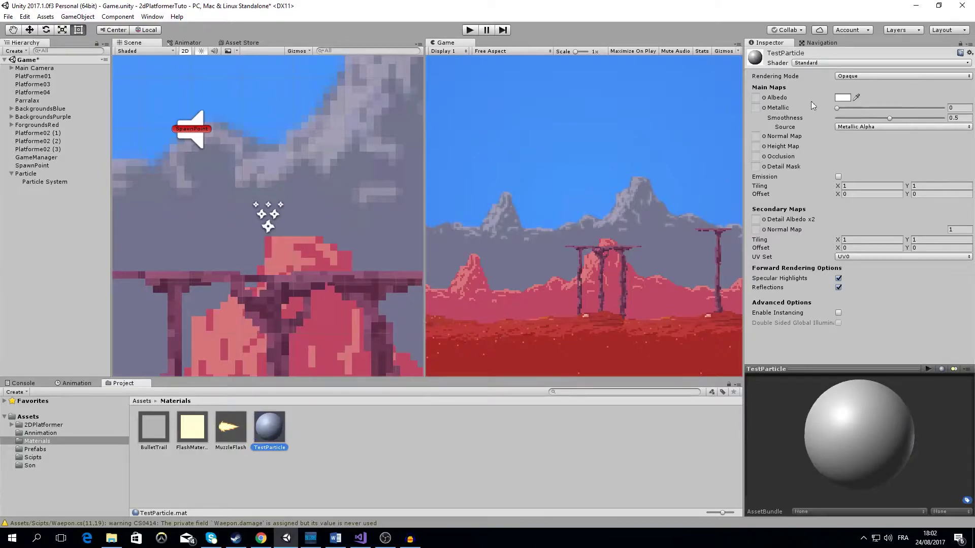
# Step: Set the TestParticle material's shader to Particles/Additive and its Particle Texture to Default-Particle
pyautogui.click(835, 62)
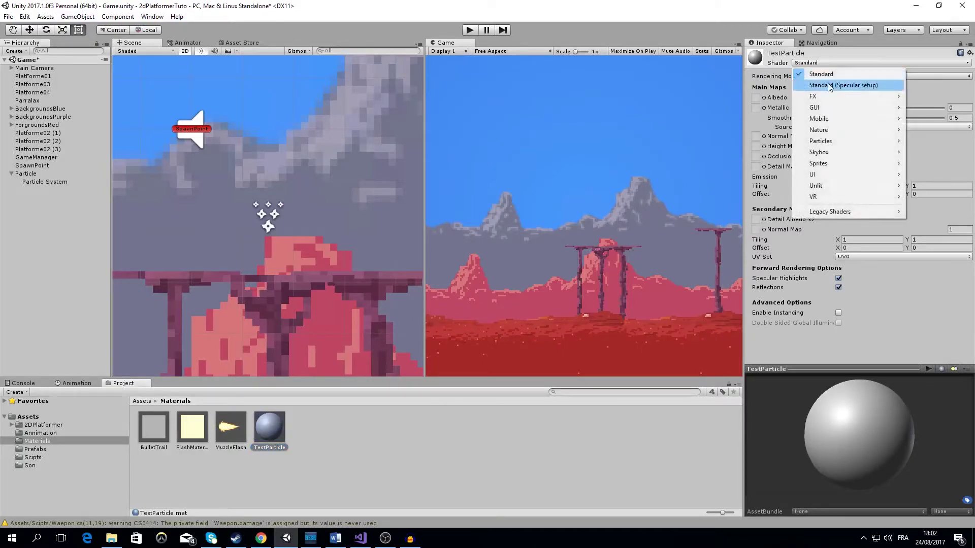
pyautogui.moveTo(822, 141)
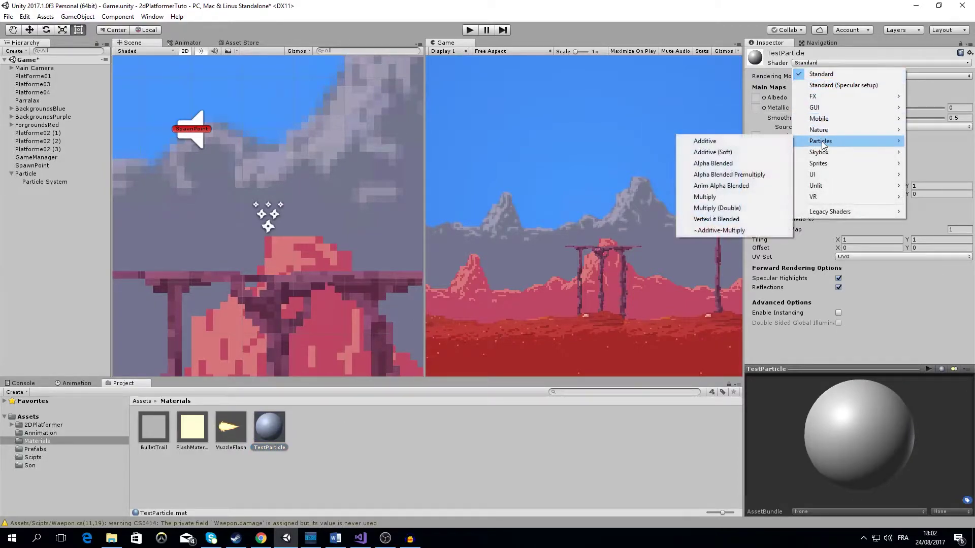
pyautogui.click(733, 144)
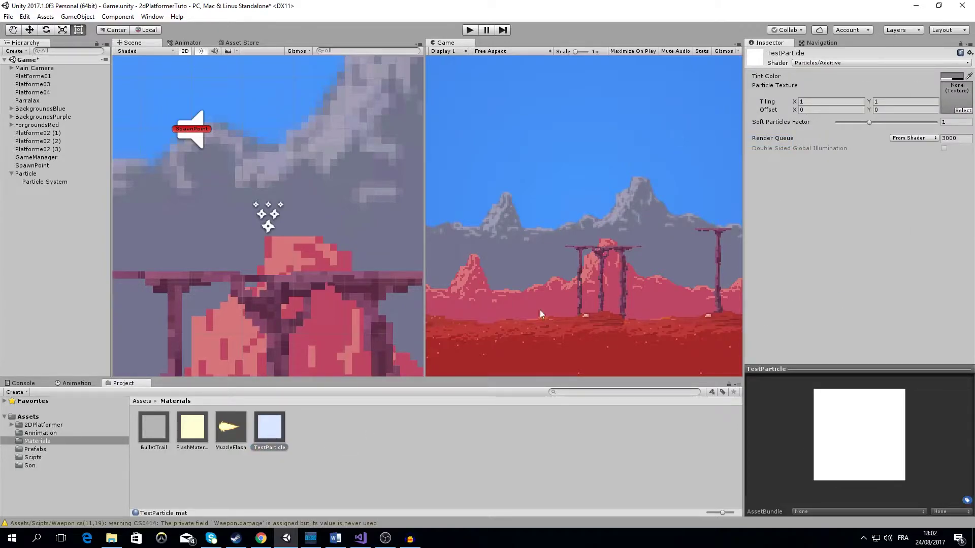
pyautogui.click(963, 111)
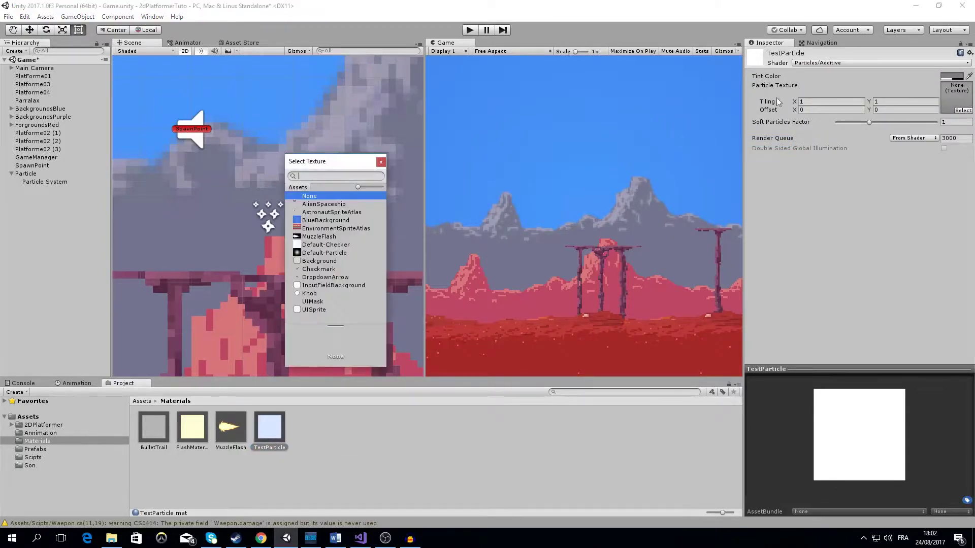
pyautogui.doubleClick(322, 254)
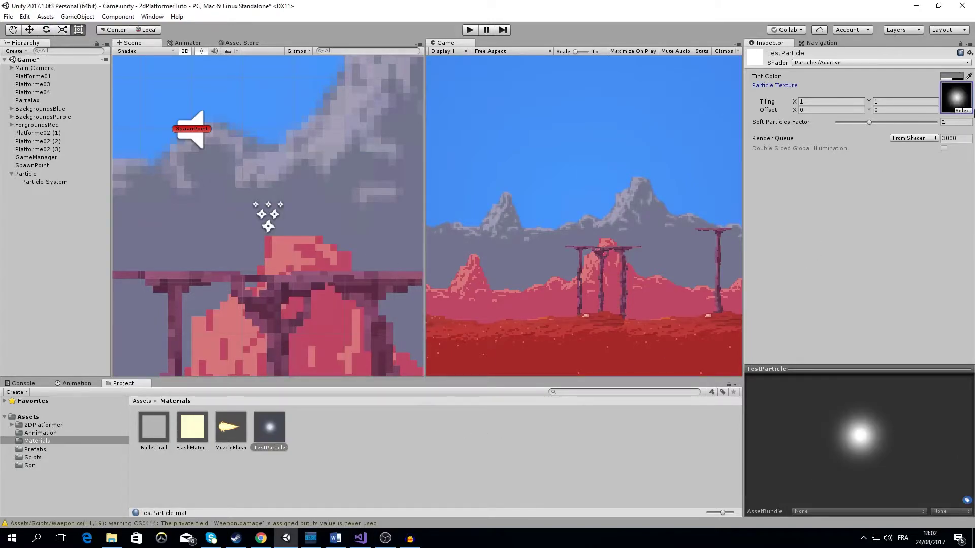
pyautogui.click(963, 111)
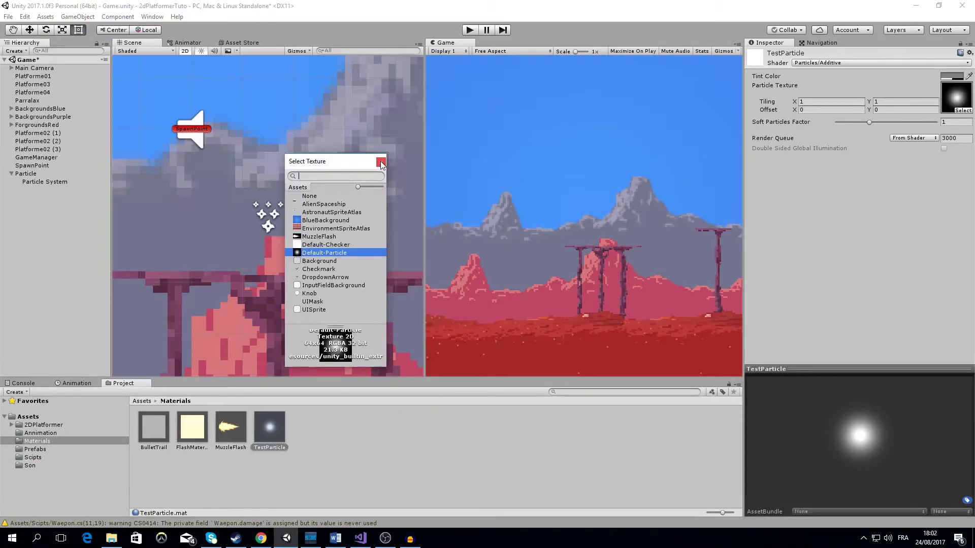
pyautogui.doubleClick(318, 255)
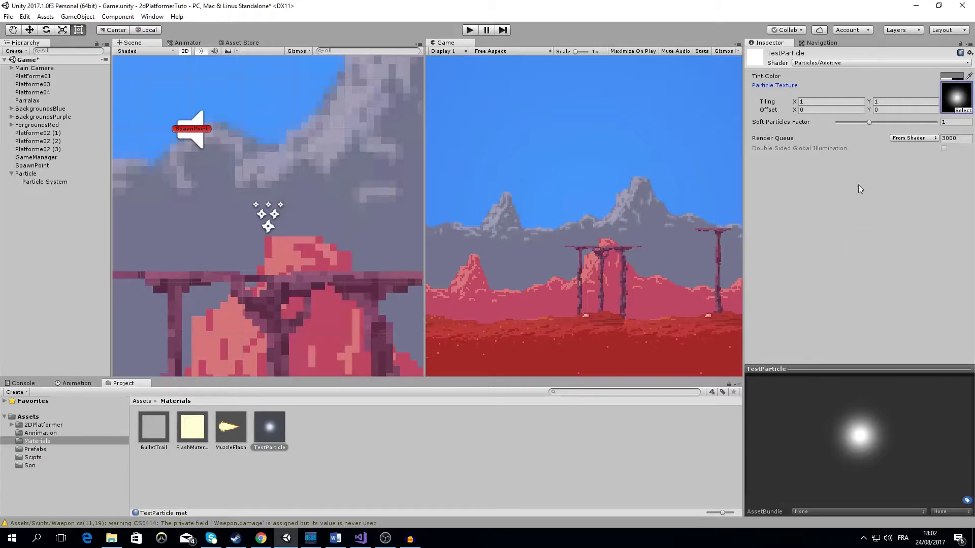
# Step: Assign the TestParticle material to the Particle System's Renderer and replay the effect in the scene
pyautogui.click(33, 180)
pyautogui.scroll(-5, 878, 274)
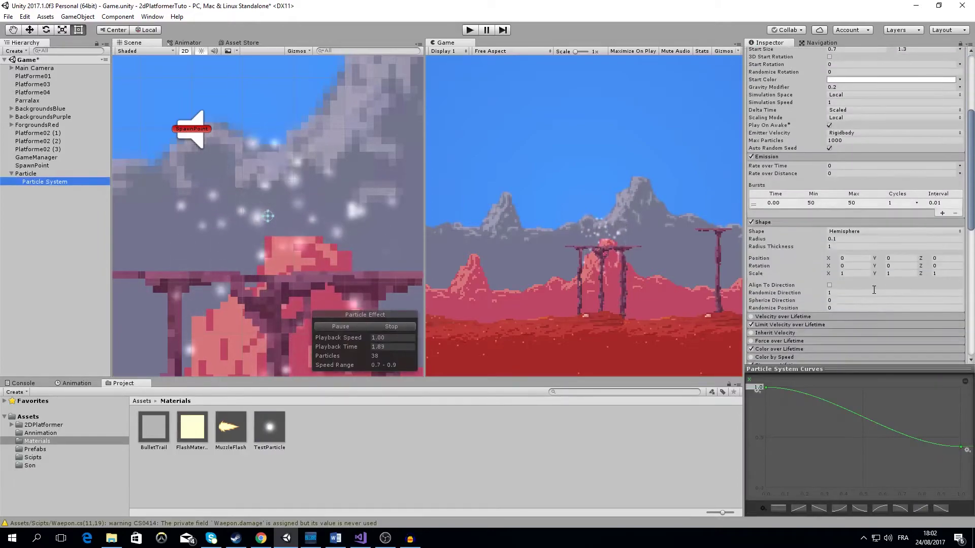
pyautogui.scroll(-10, 863, 299)
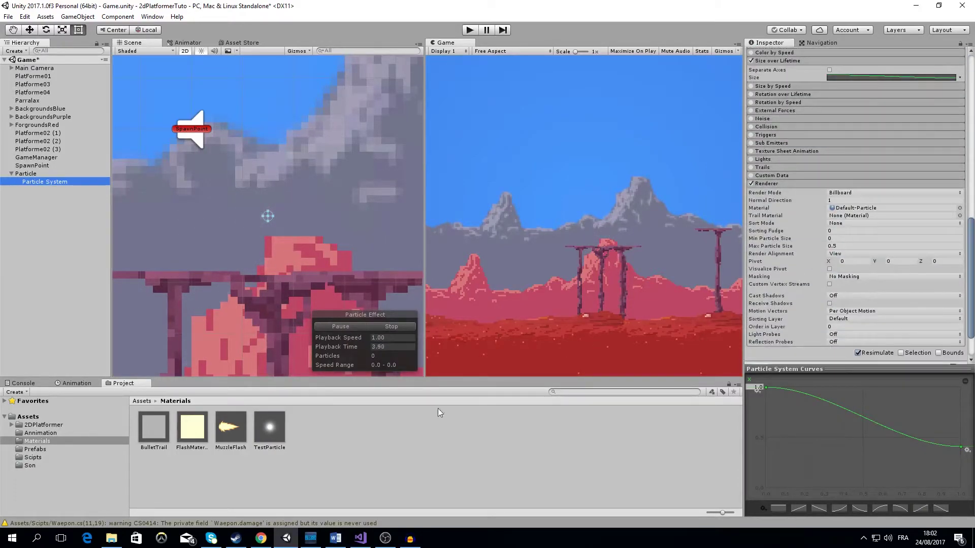
pyautogui.moveTo(274, 437); pyautogui.dragTo(567, 364)
pyautogui.moveTo(868, 225); pyautogui.dragTo(865, 211)
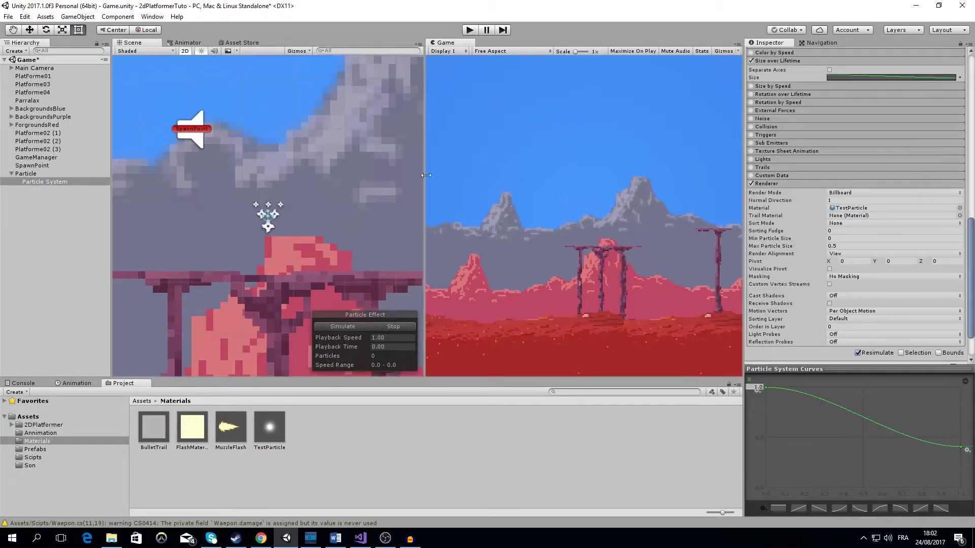
pyautogui.click(352, 329)
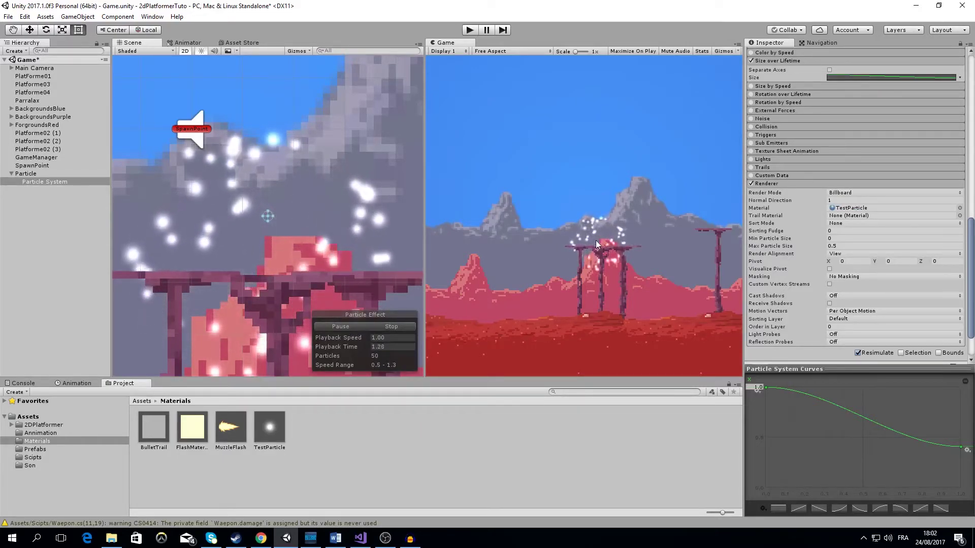
pyautogui.scroll(5, 841, 235)
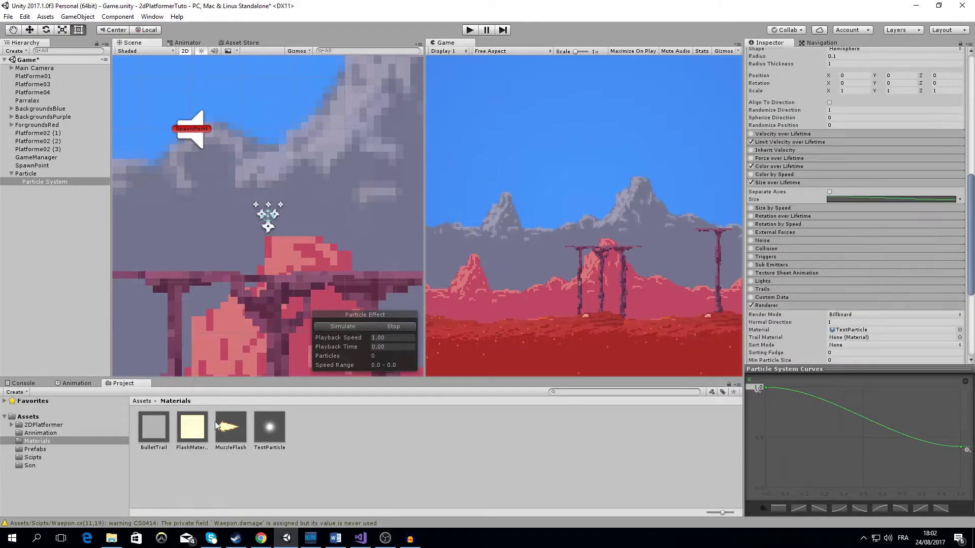
# Step: Set the TestParticle material's Tint Color to a light orange, hex F8C36680
pyautogui.click(275, 425)
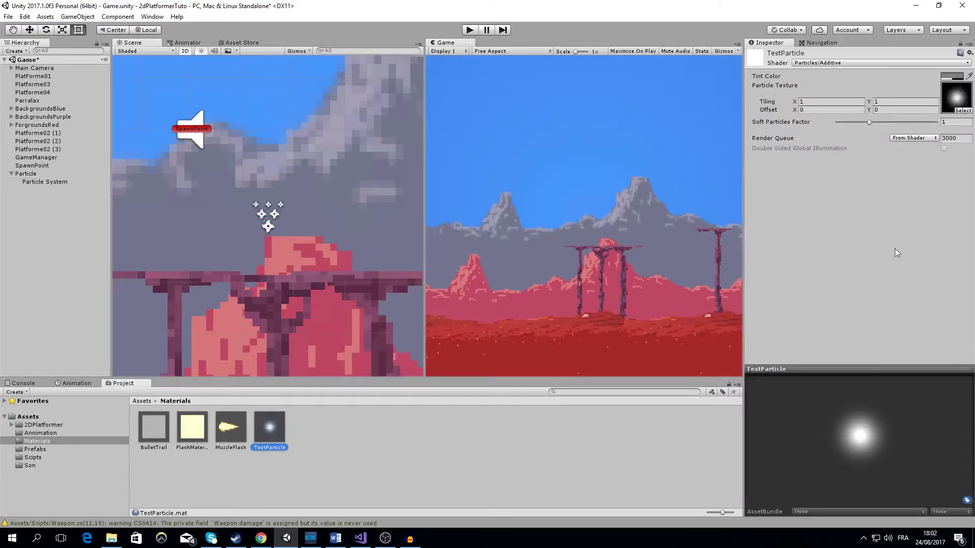
pyautogui.click(951, 77)
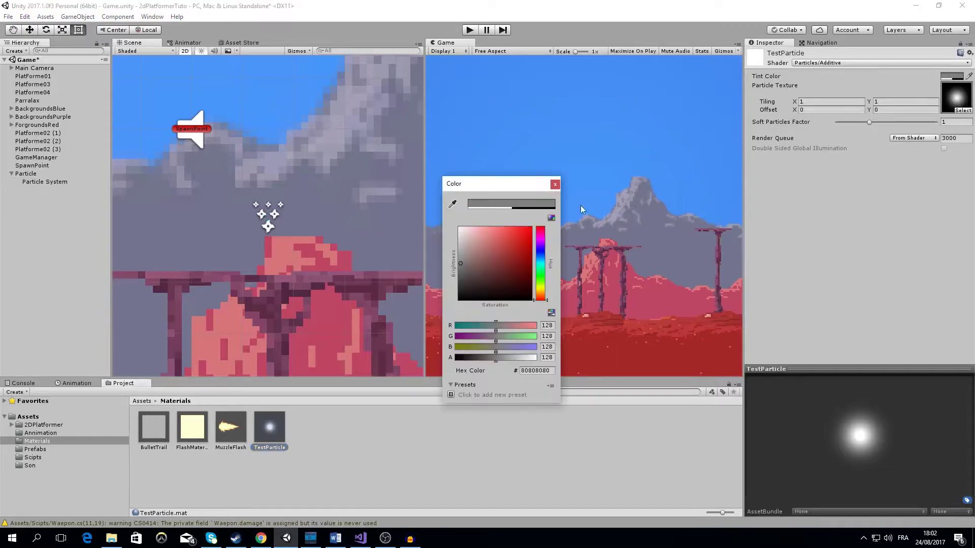
pyautogui.moveTo(539, 296)
pyautogui.mouseDown()
pyautogui.moveTo(540, 287)
pyautogui.moveTo(542, 298)
pyautogui.mouseUp()
pyautogui.moveTo(495, 260); pyautogui.dragTo(497, 232)
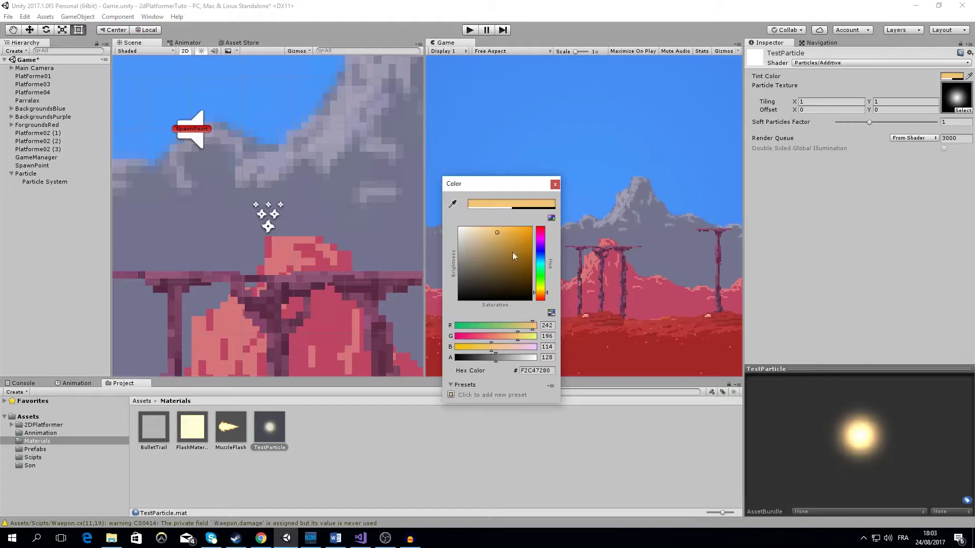
pyautogui.moveTo(544, 290); pyautogui.dragTo(544, 294)
pyautogui.moveTo(499, 244); pyautogui.dragTo(501, 231)
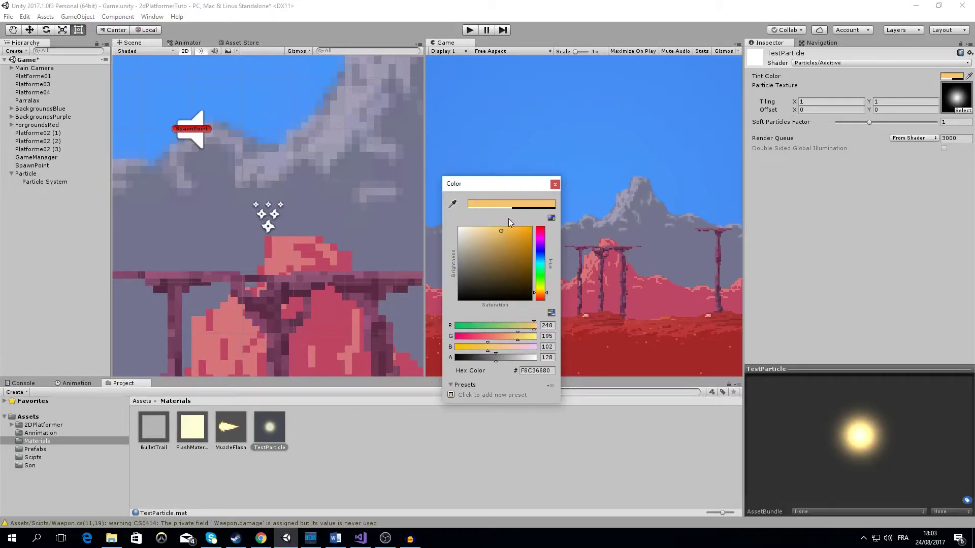
pyautogui.click(555, 184)
# Step: Preview the tinted Particle System effect in the scene with Looping enabled, and turn Looping off
pyautogui.click(32, 182)
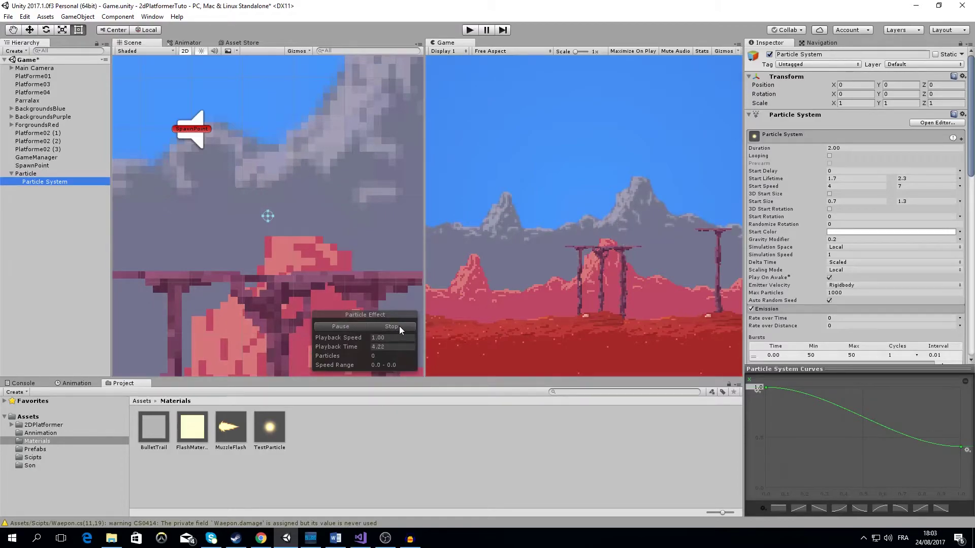
pyautogui.click(351, 327)
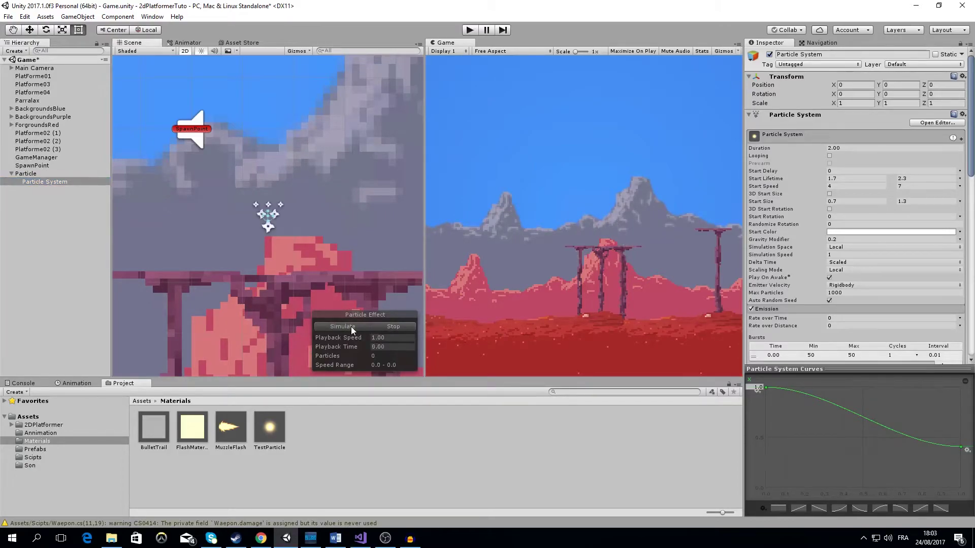
pyautogui.click(349, 329)
pyautogui.click(343, 329)
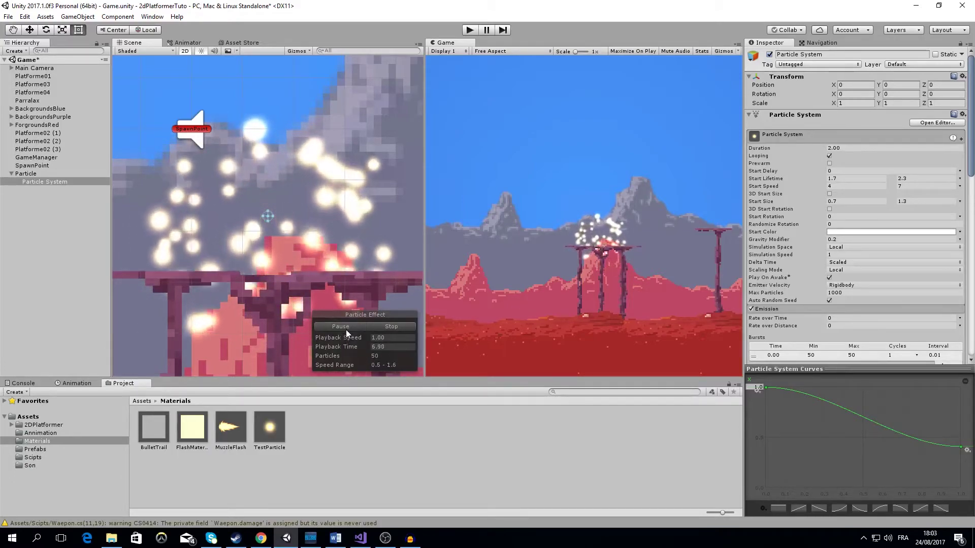
pyautogui.click(401, 328)
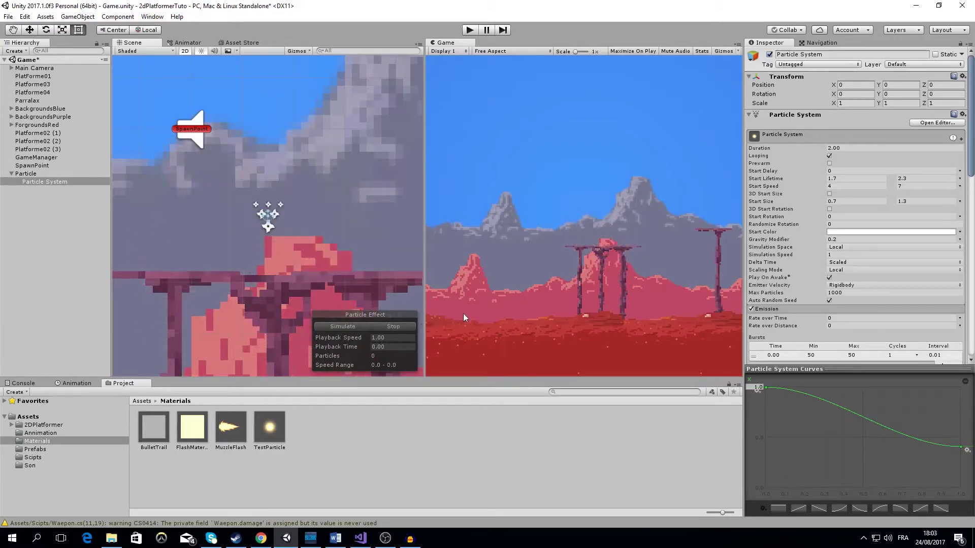
pyautogui.click(829, 156)
# Step: Collapse the Particle System's main, Emission, Shape, Size over Lifetime and Renderer modules
pyautogui.scroll(-2, 863, 143)
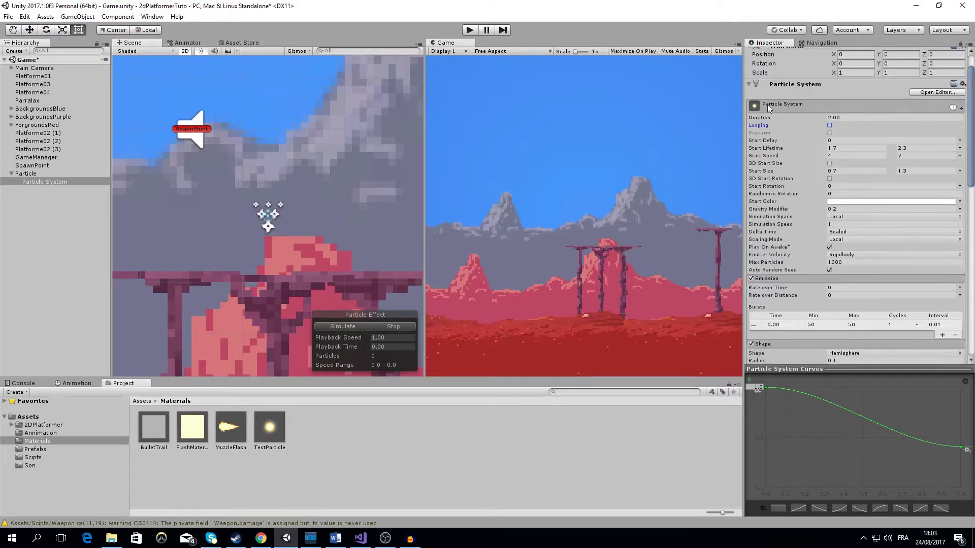
pyautogui.click(789, 104)
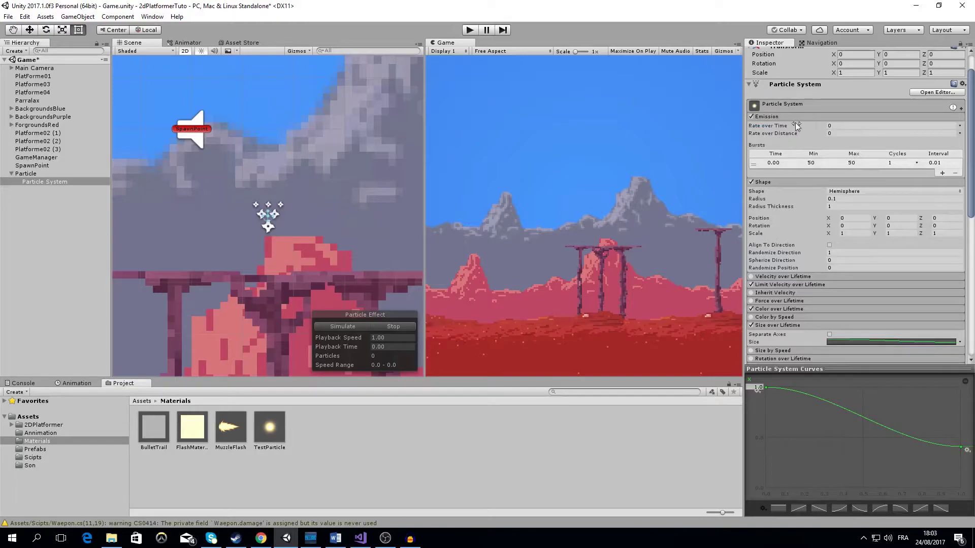
pyautogui.click(797, 117)
pyautogui.click(794, 126)
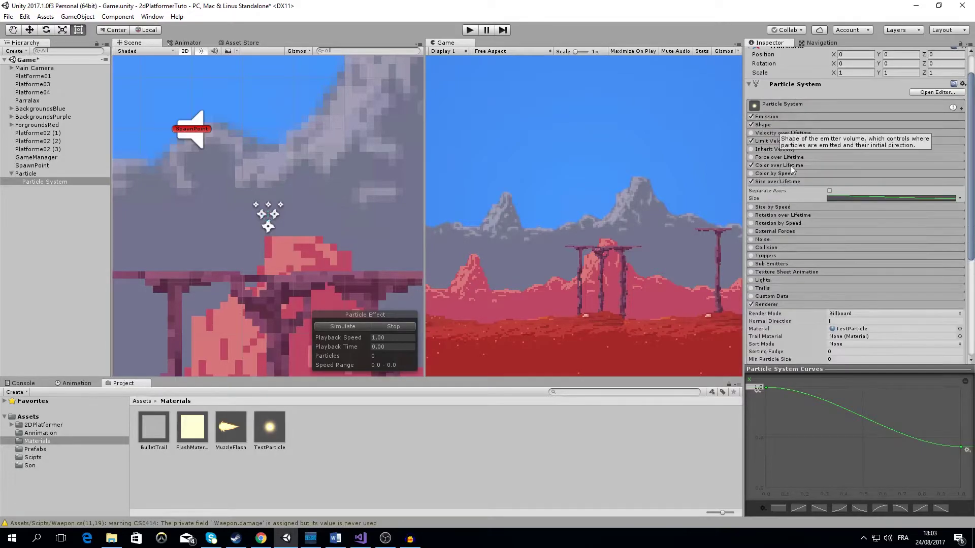
pyautogui.click(791, 182)
pyautogui.click(797, 287)
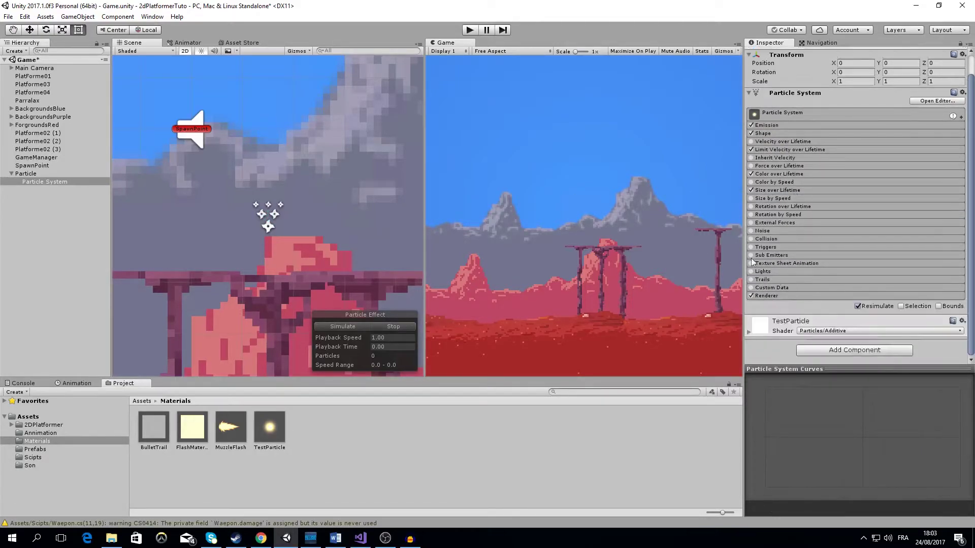
pyautogui.scroll(1, 726, 254)
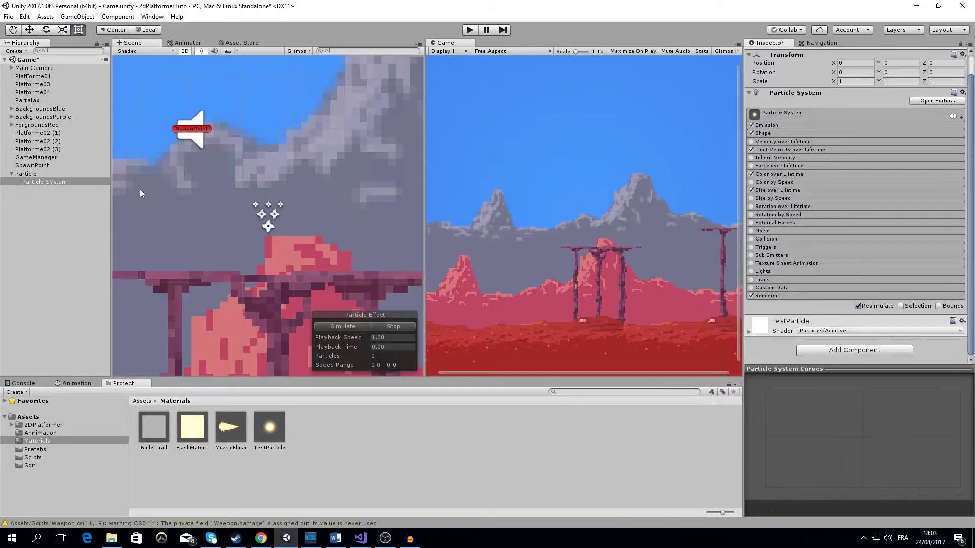
# Step: Replay the burst of the Particle object's Particle System child and save the Game scene
pyautogui.click(28, 174)
pyautogui.click(34, 182)
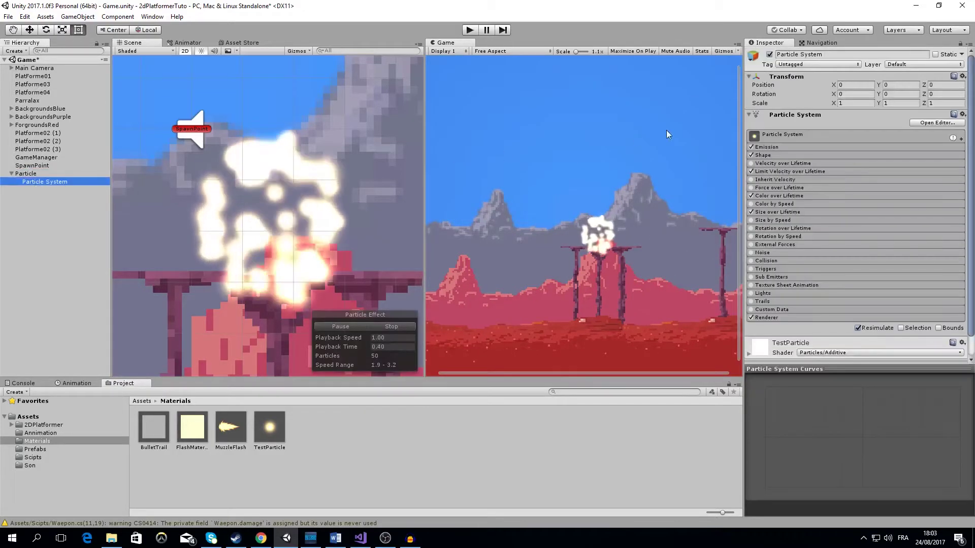
pyautogui.click(36, 173)
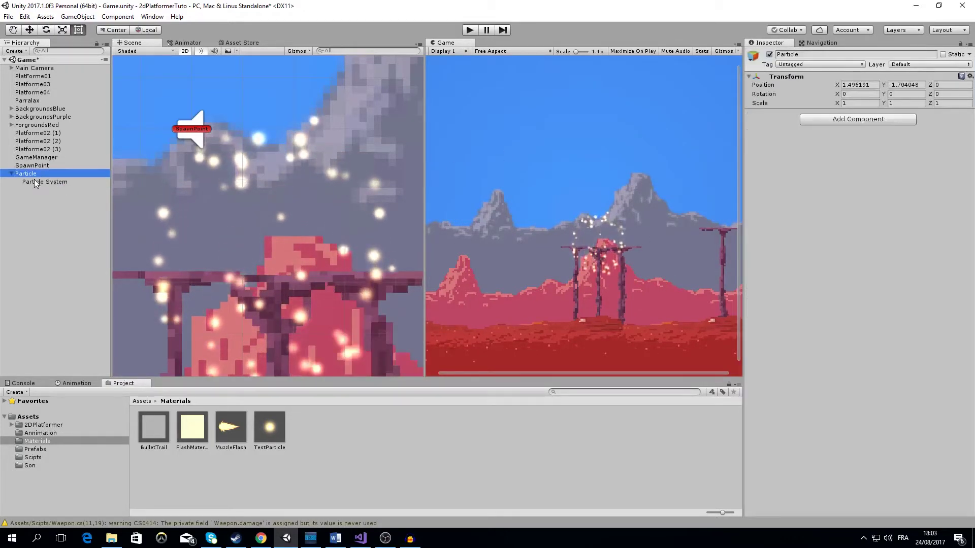
pyautogui.click(62, 59)
pyautogui.hotkey('ctrl', 's')
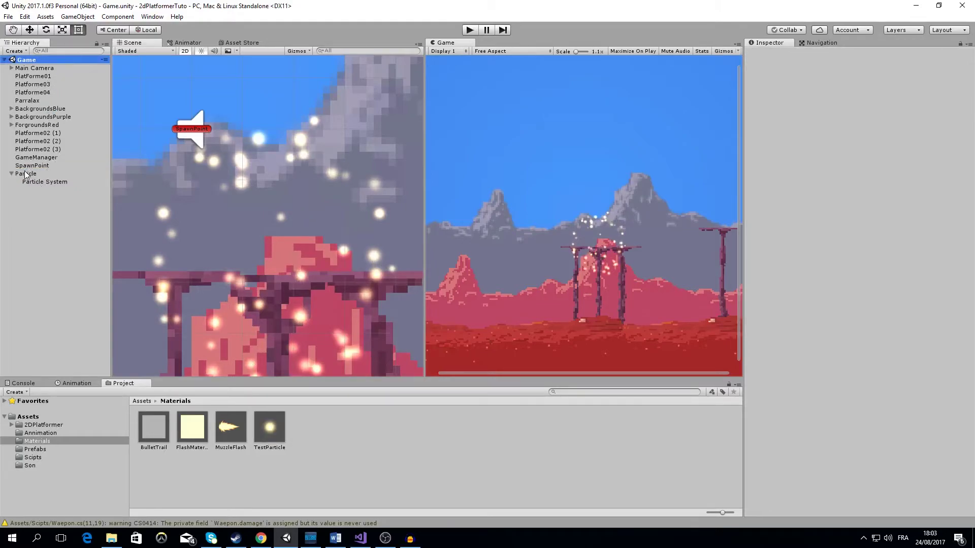
# Step: Make a prefab of the Particle object in the project's Prefabs folder
pyautogui.click(26, 174)
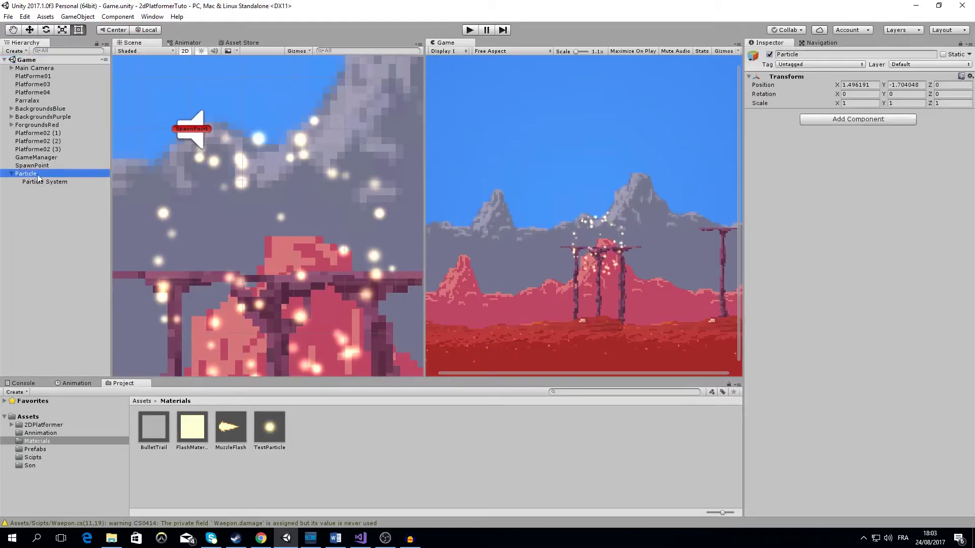
pyautogui.click(34, 449)
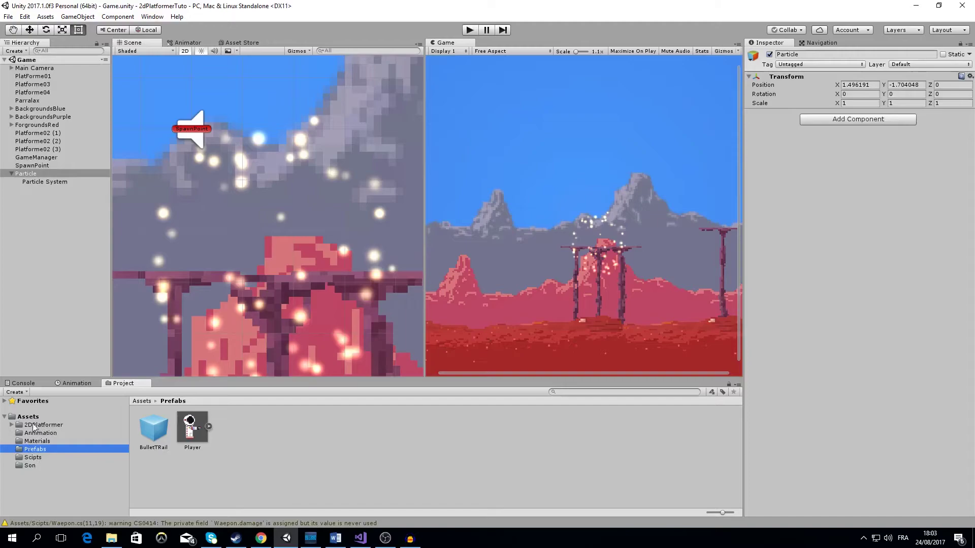
pyautogui.click(58, 418)
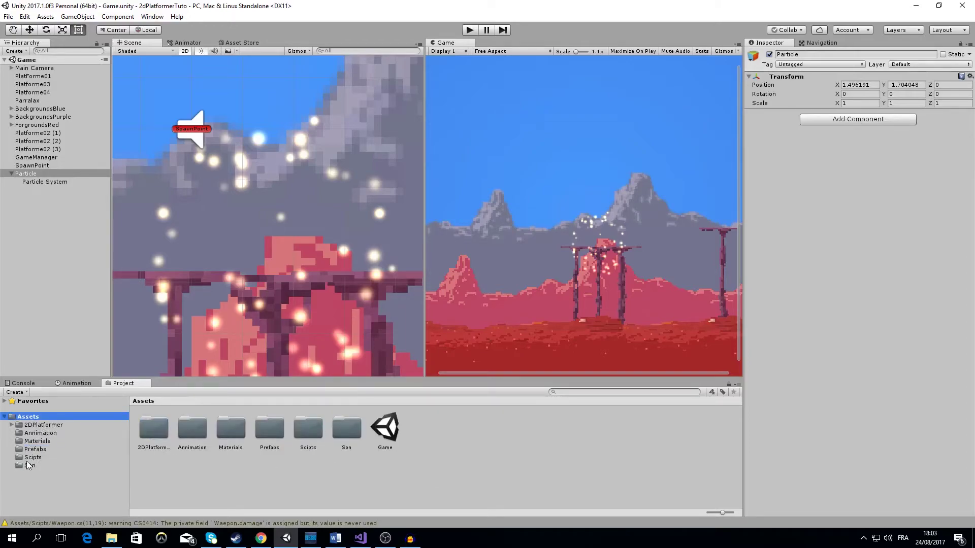
pyautogui.click(33, 450)
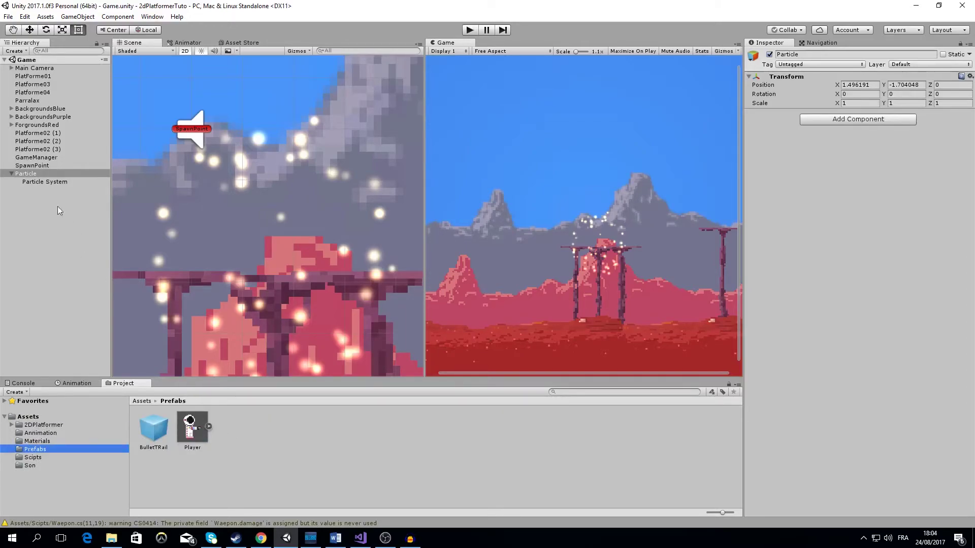
pyautogui.moveTo(22, 172); pyautogui.dragTo(304, 444)
pyautogui.click(25, 416)
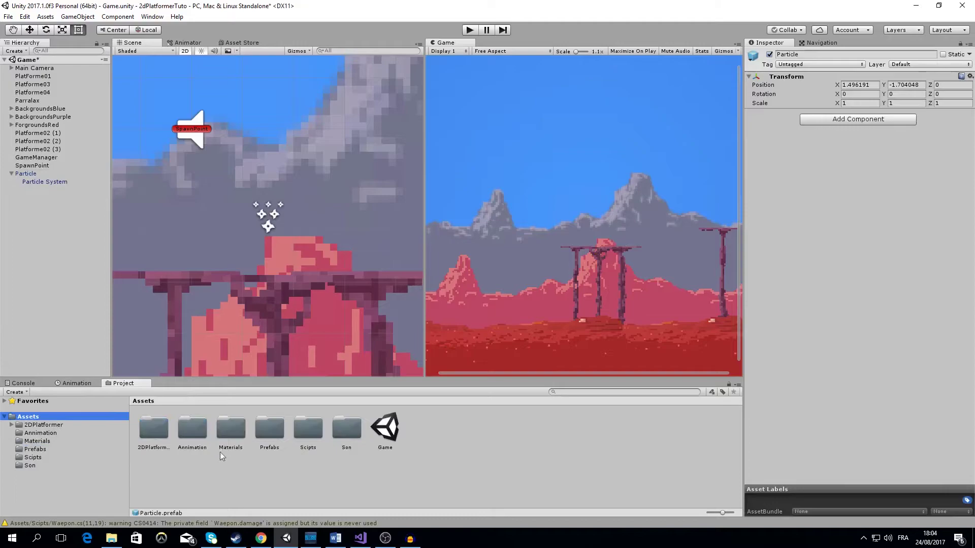
pyautogui.click(36, 449)
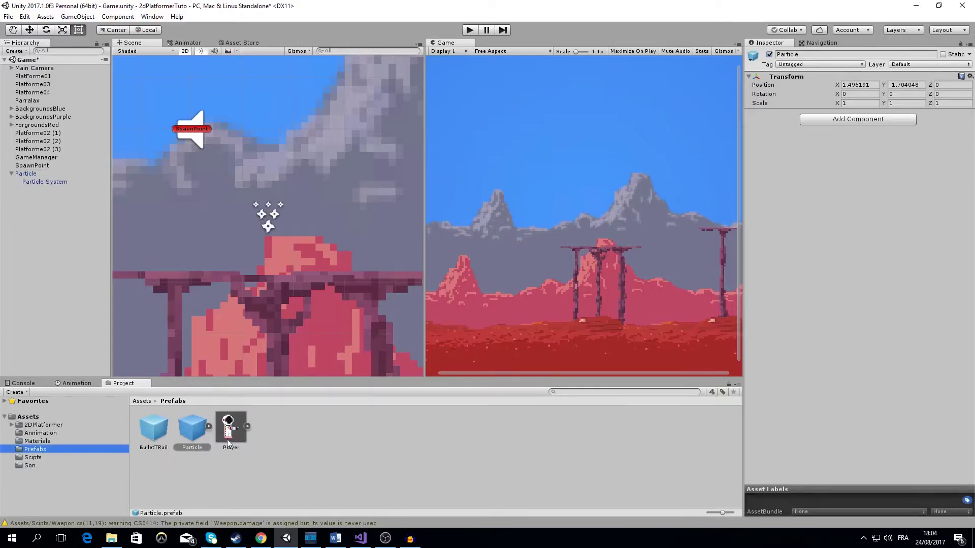
pyautogui.click(306, 441)
pyautogui.click(192, 429)
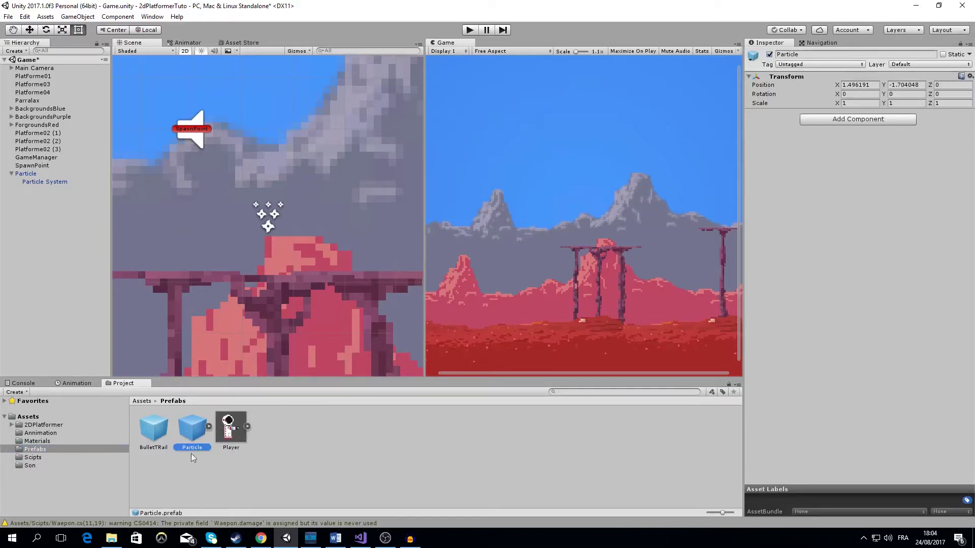
# Step: Delete the Particle object from the scene and save the Game scene
pyautogui.click(25, 174)
pyautogui.press('Delete')
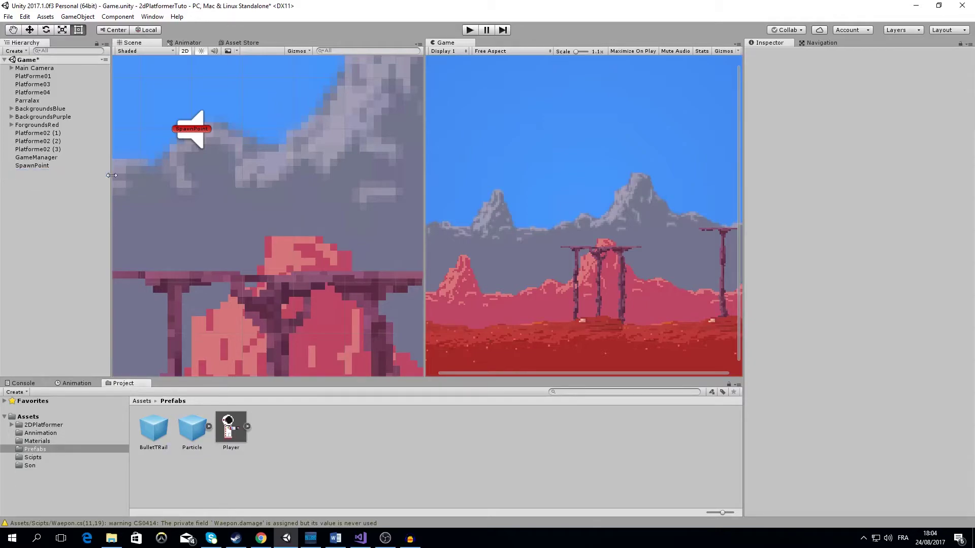
pyautogui.click(43, 61)
pyautogui.hotkey('ctrl', 's')
# Step: Widen the Hierarchy area and set the Game view scale back to 1x
pyautogui.click(108, 149)
pyautogui.moveTo(111, 149); pyautogui.dragTo(134, 149)
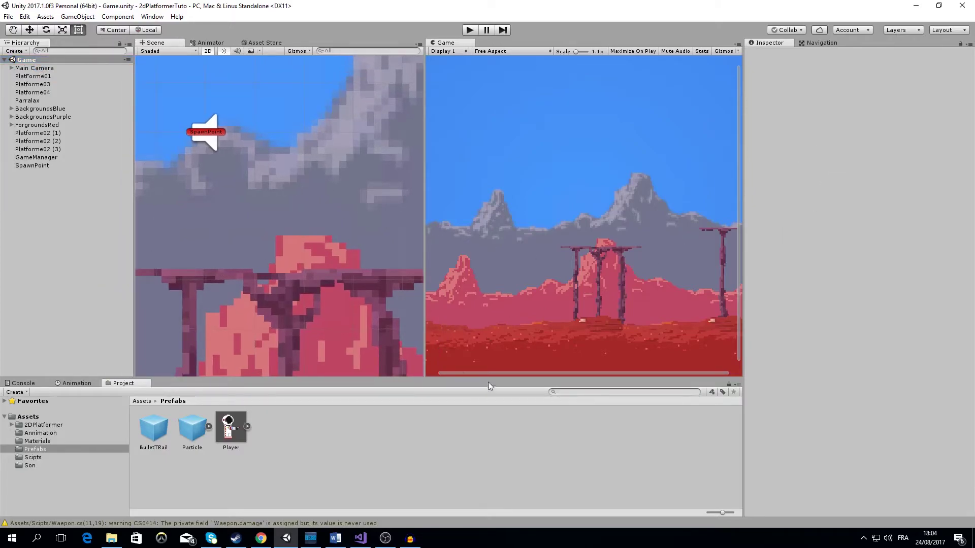
pyautogui.scroll(-1, 495, 311)
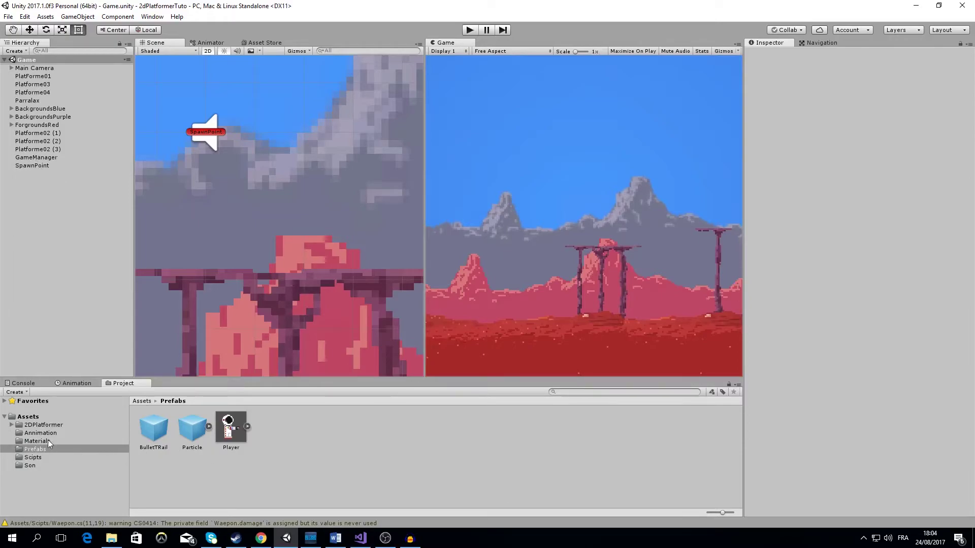
# Step: Remove the Audio Source component from the GameManager object and open its GameManager script in Visual Studio
pyautogui.click(34, 159)
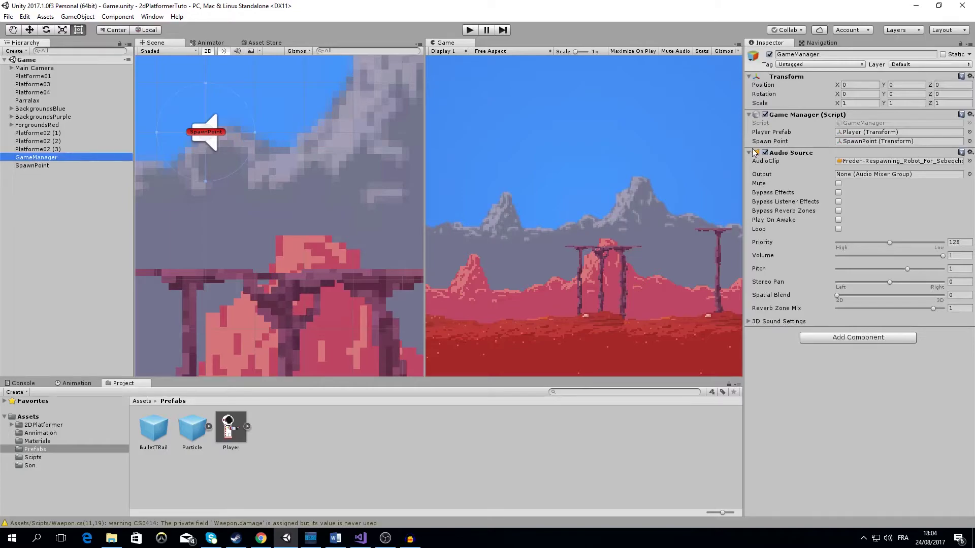
pyautogui.click(969, 152)
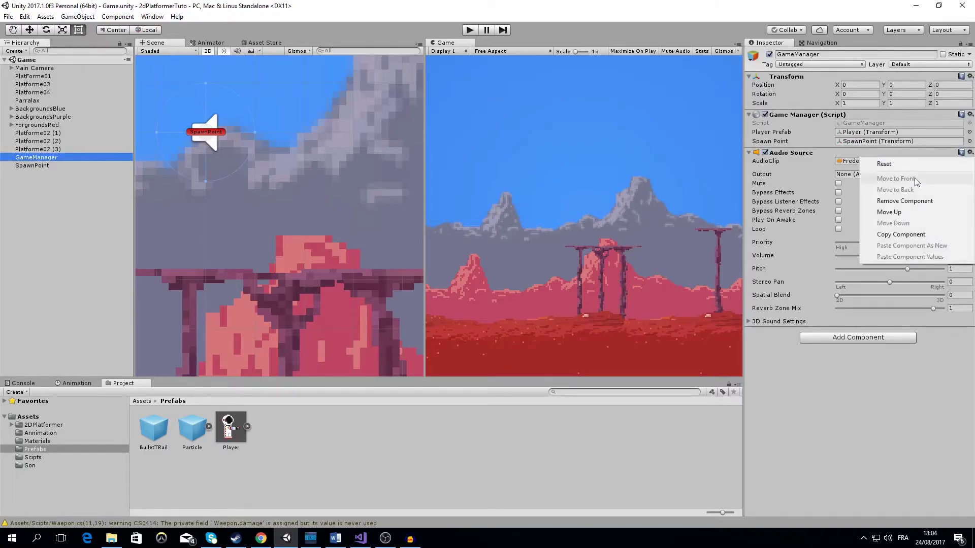
pyautogui.click(907, 201)
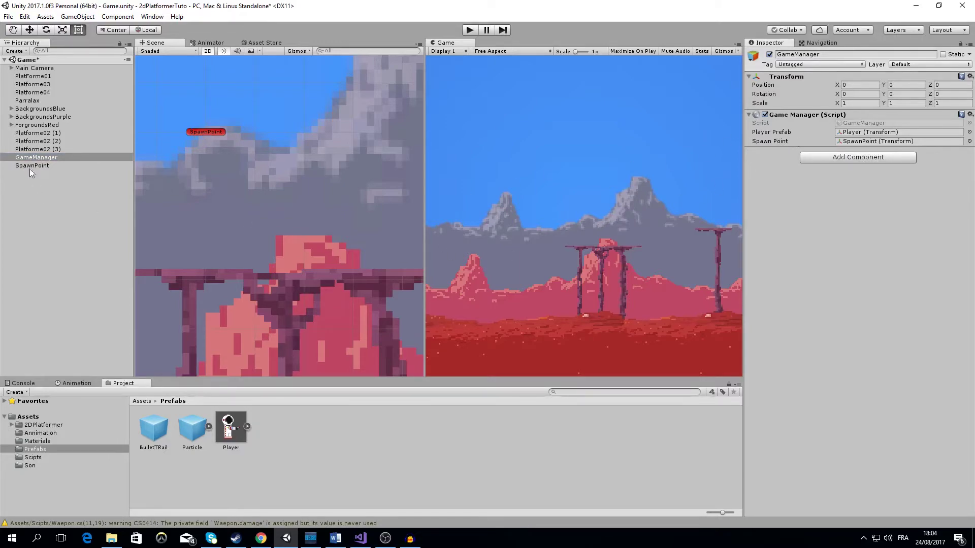
pyautogui.doubleClick(863, 123)
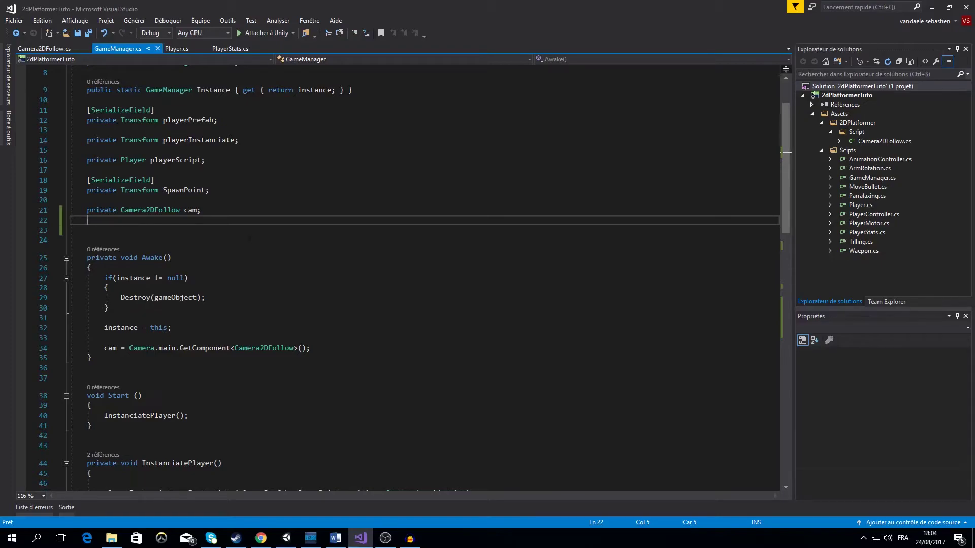
# Step: Declare a serialized private GameObject field named particleSpawn below the cam field in GameManager.cs and save the script
pyautogui.scroll(-1, 249, 240)
pyautogui.scroll(1, 249, 241)
pyautogui.press('Return')
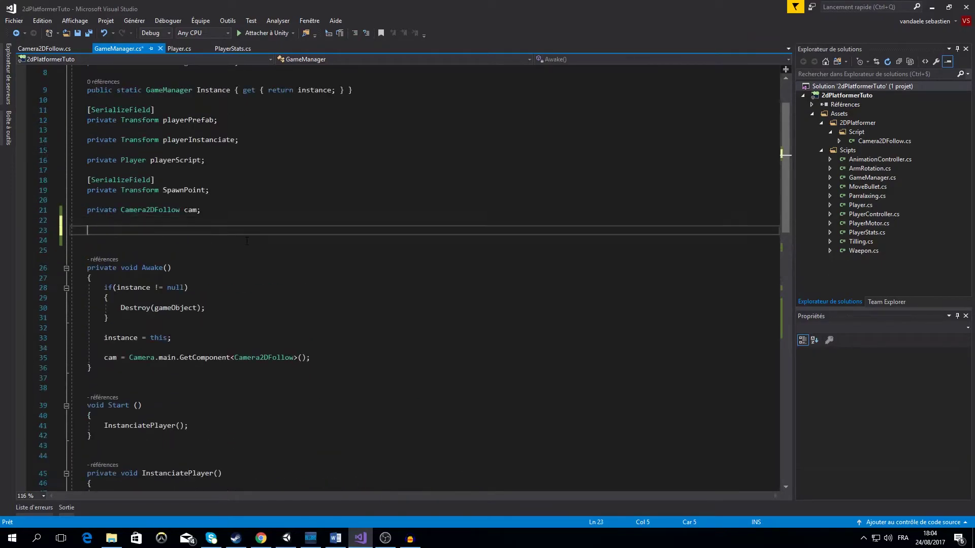
pyautogui.write('[ser')
pyautogui.press('Tab')
pyautogui.press('End')
pyautogui.press('Return')
pyautogui.write('private ')
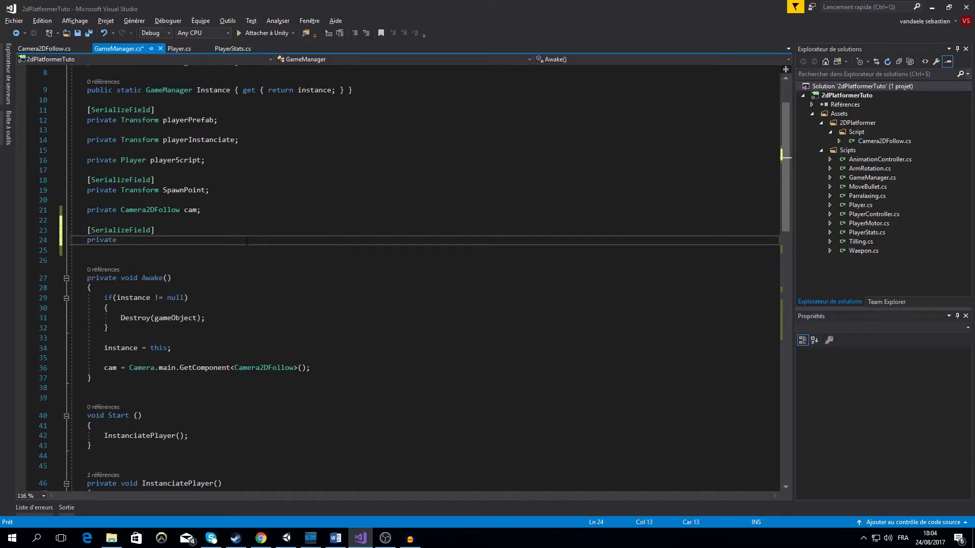
pyautogui.write('game')
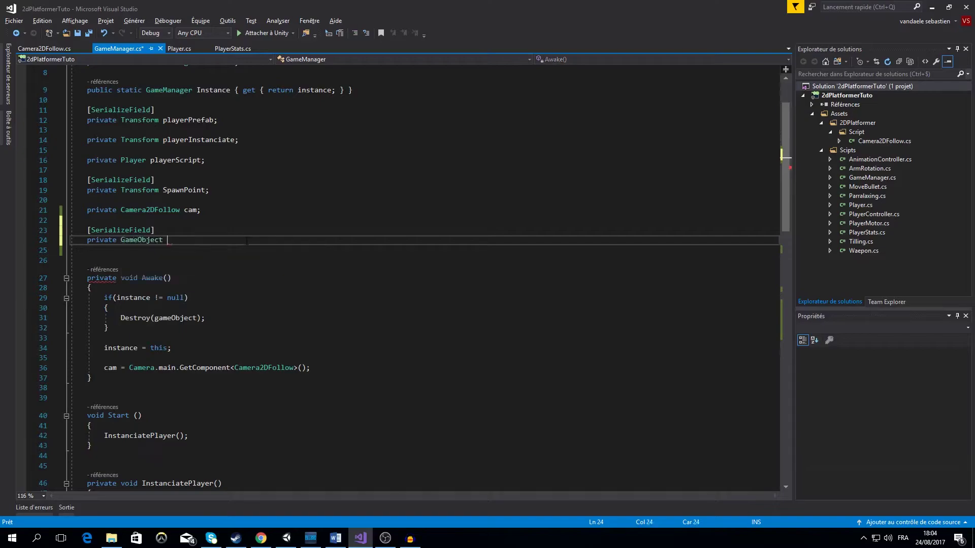
pyautogui.write(' particleS')
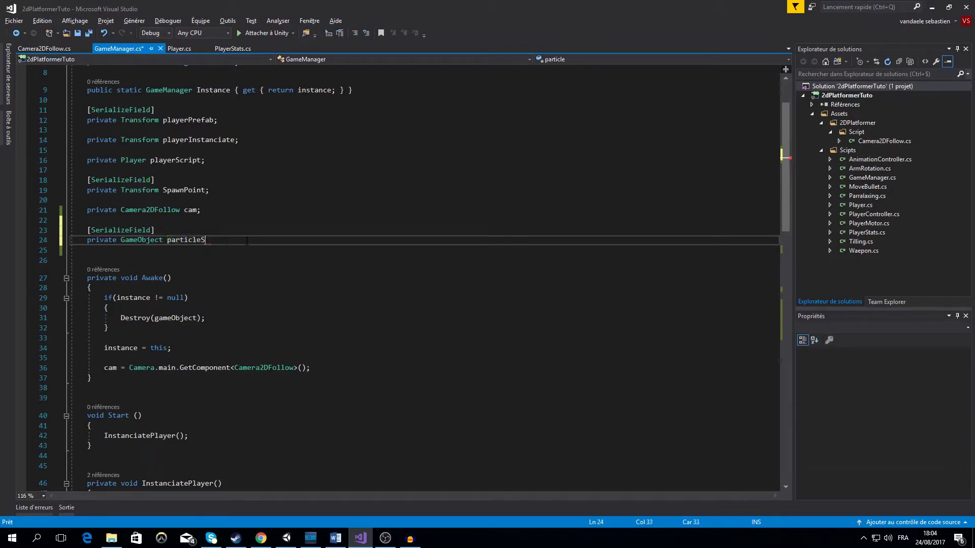
pyautogui.write('pawn;')
pyautogui.hotkey('ctrl', 's')
# Step: Add an empty private void SpawnParticle() method after the RespawnPlayer coroutine
pyautogui.scroll(-9, 247, 241)
pyautogui.scroll(-3, 401, 277)
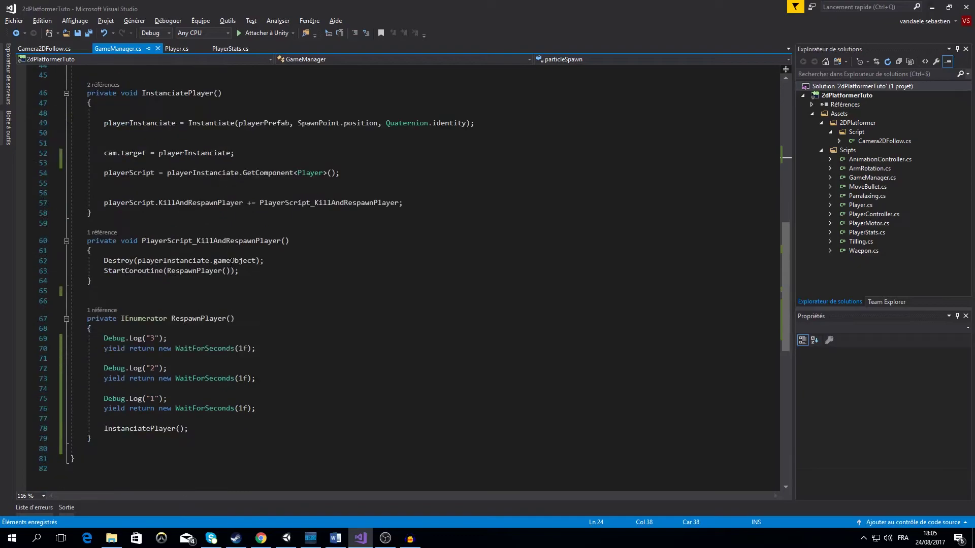
pyautogui.scroll(-1, 256, 282)
pyautogui.click(107, 409)
pyautogui.scroll(-1, 105, 428)
pyautogui.press('Return')
pyautogui.press('Return')
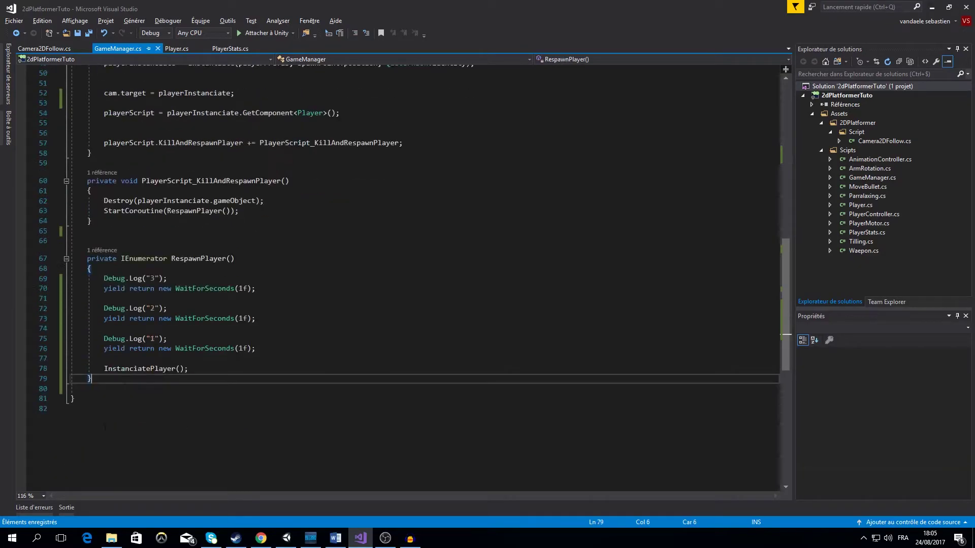
pyautogui.write('private ')
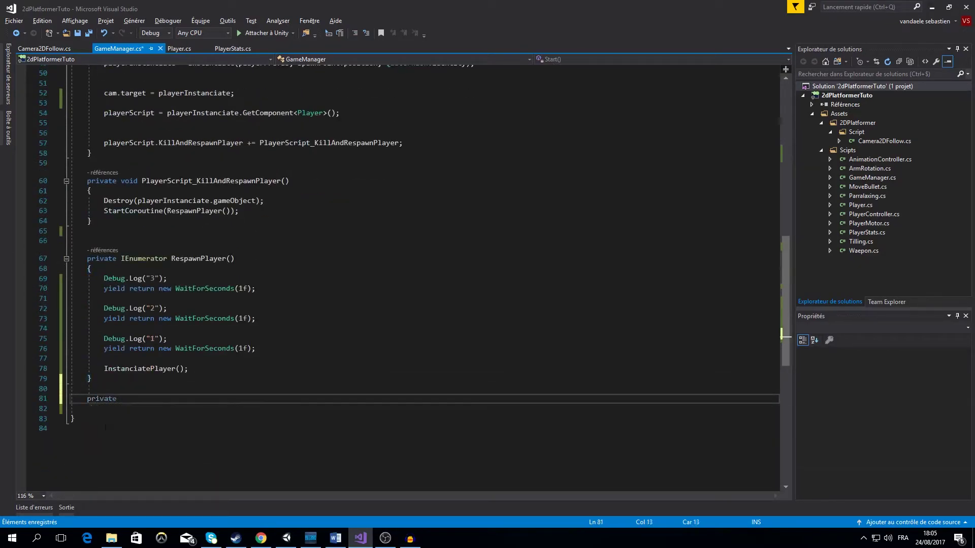
pyautogui.write('void Spawn')
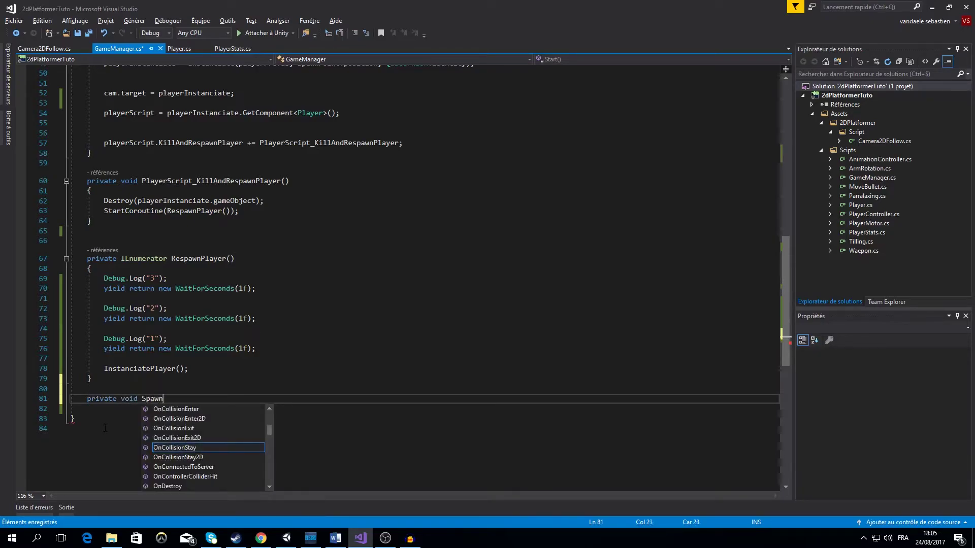
pyautogui.write('Particle(')
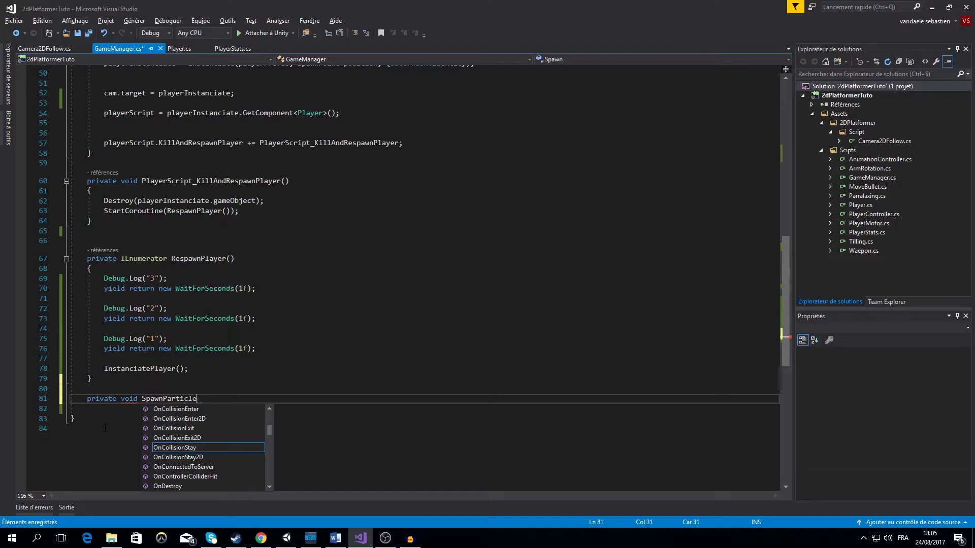
pyautogui.press('Return')
pyautogui.press('Return')
pyautogui.write('{')
pyautogui.press('Return')
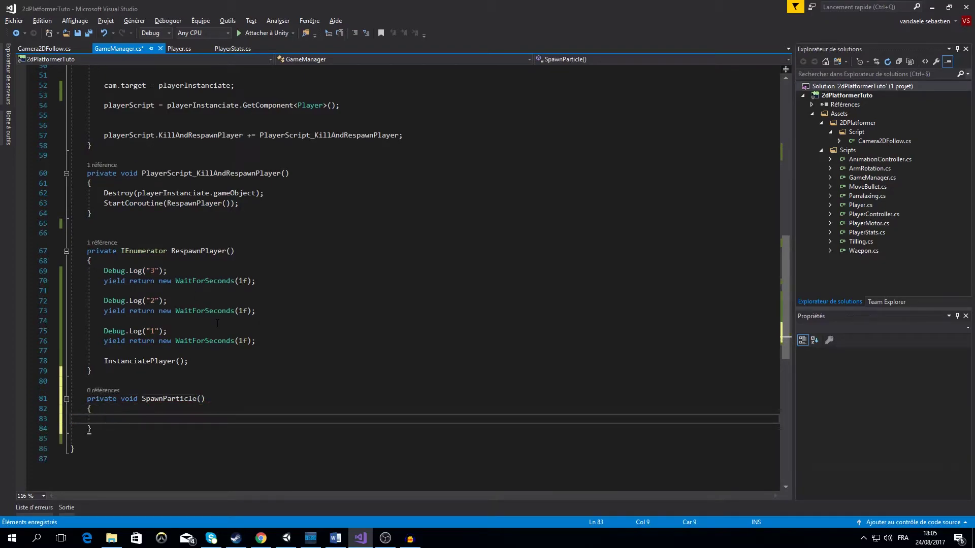
# Step: In SpawnParticle, declare var clone and assign it an Instantiate() call with no arguments
pyautogui.write('var clo')
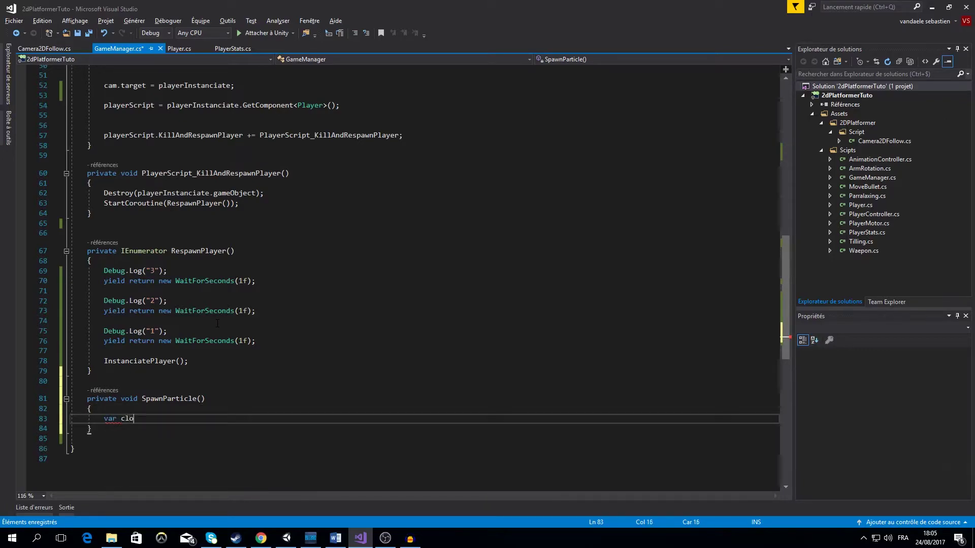
pyautogui.write('ne = ins')
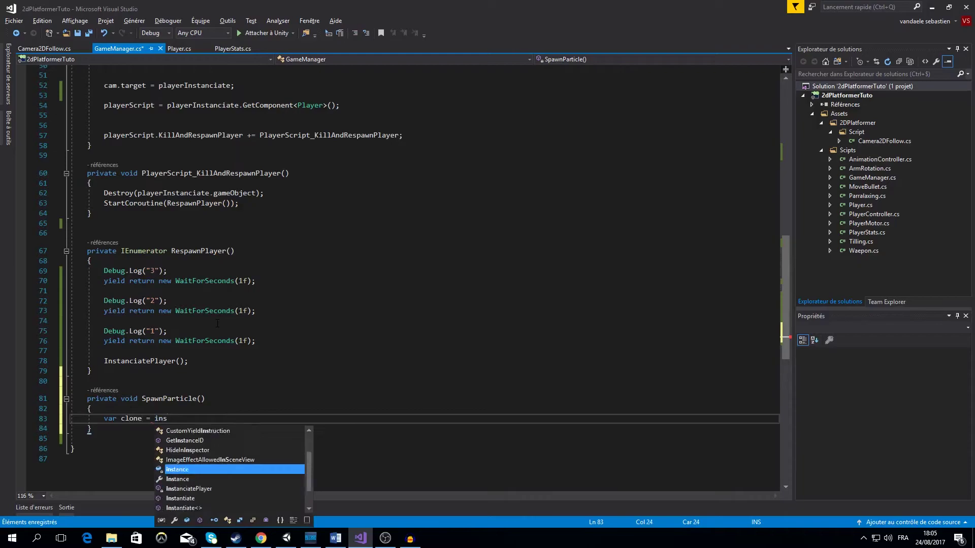
pyautogui.press('Down')
pyautogui.press('Down')
pyautogui.press('Down')
pyautogui.press('Tab')
pyautogui.write('(')
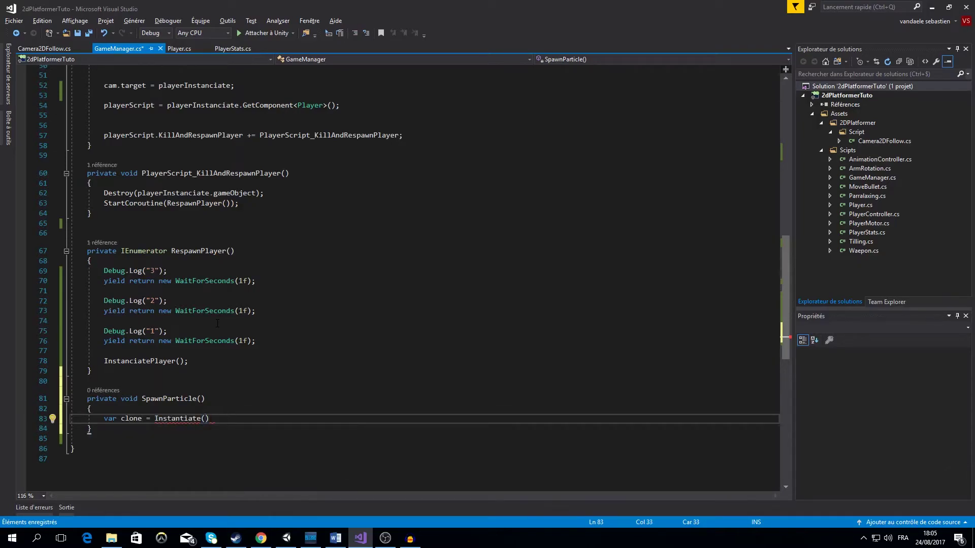
# Step: Pass particleSpawn, playerInstanciate.position and Quaternion.identity to the Instantiate call, end the statement and save the script
pyautogui.scroll(11, 218, 324)
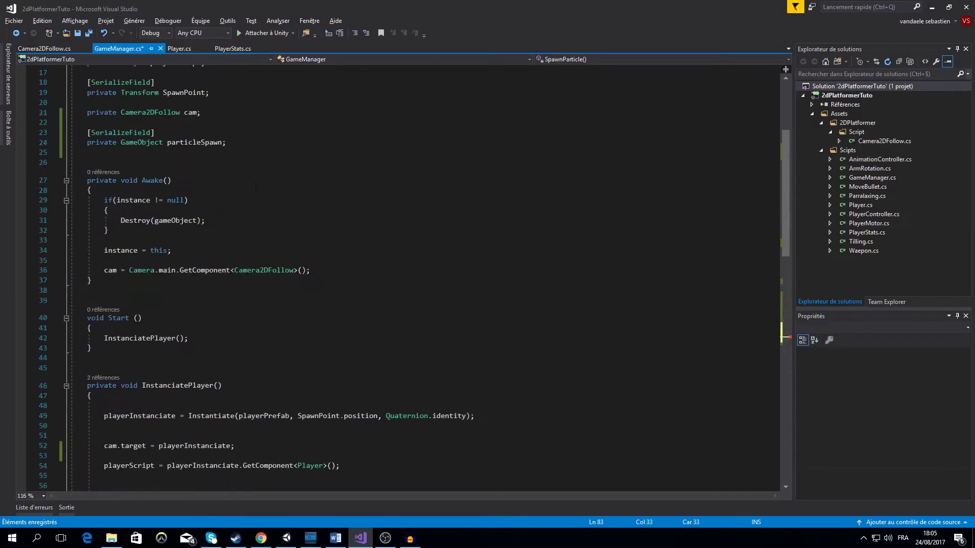
pyautogui.scroll(-12, 210, 198)
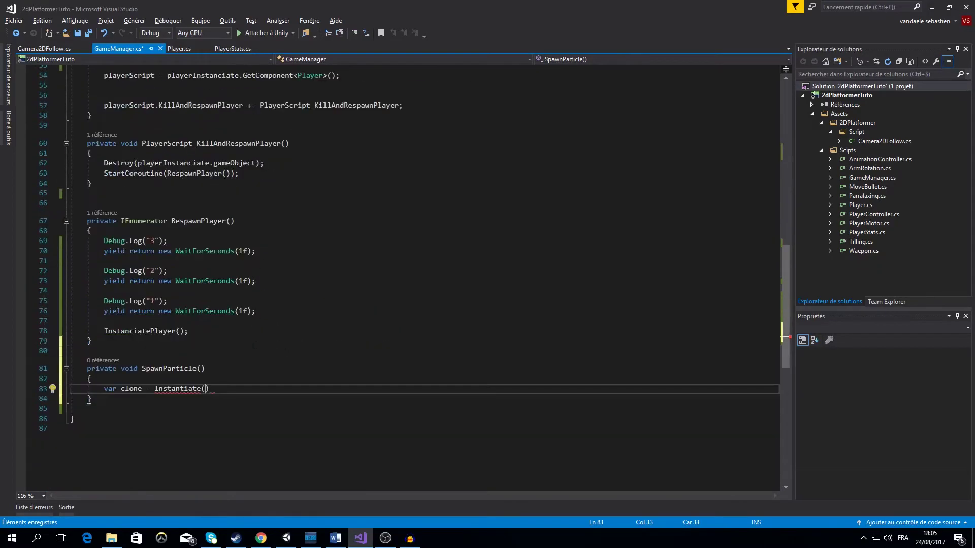
pyautogui.write('particles')
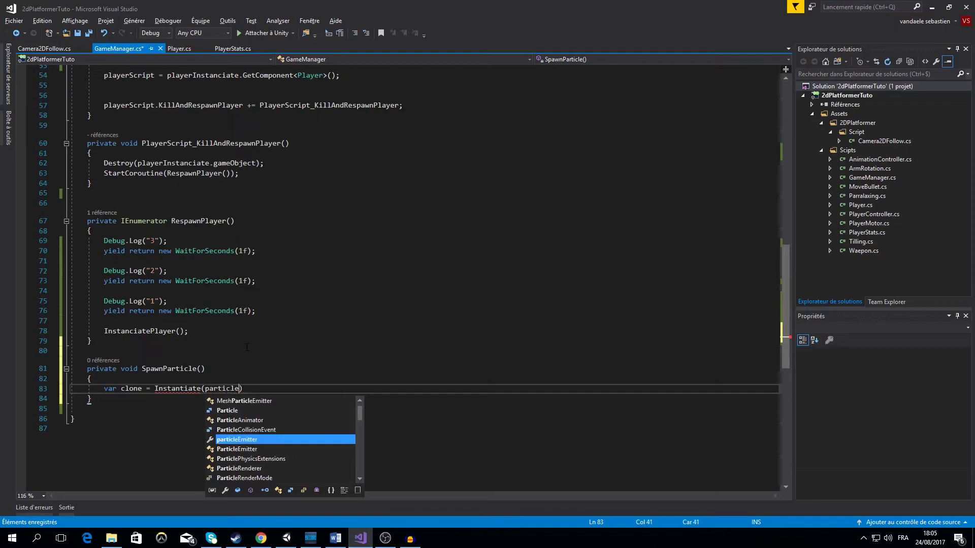
pyautogui.write('pawn ,')
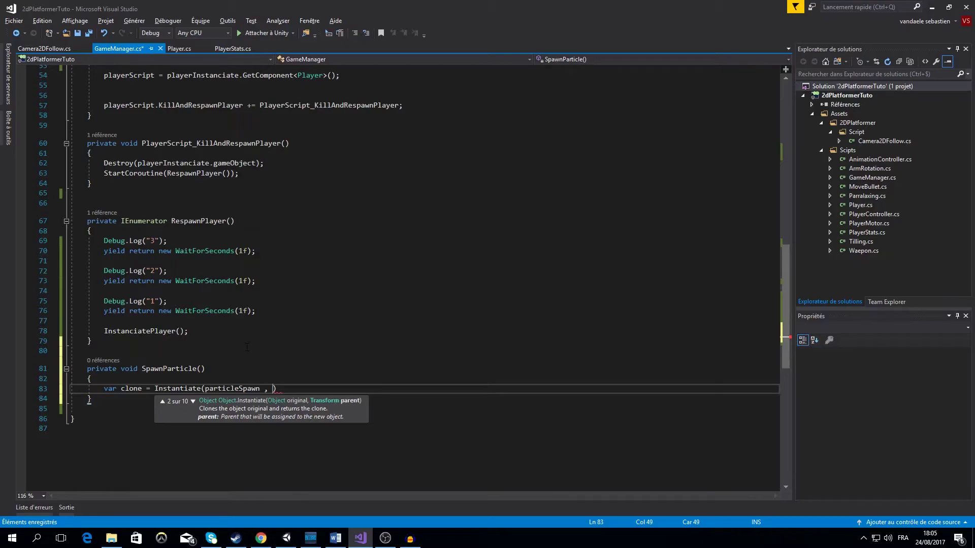
pyautogui.write('player')
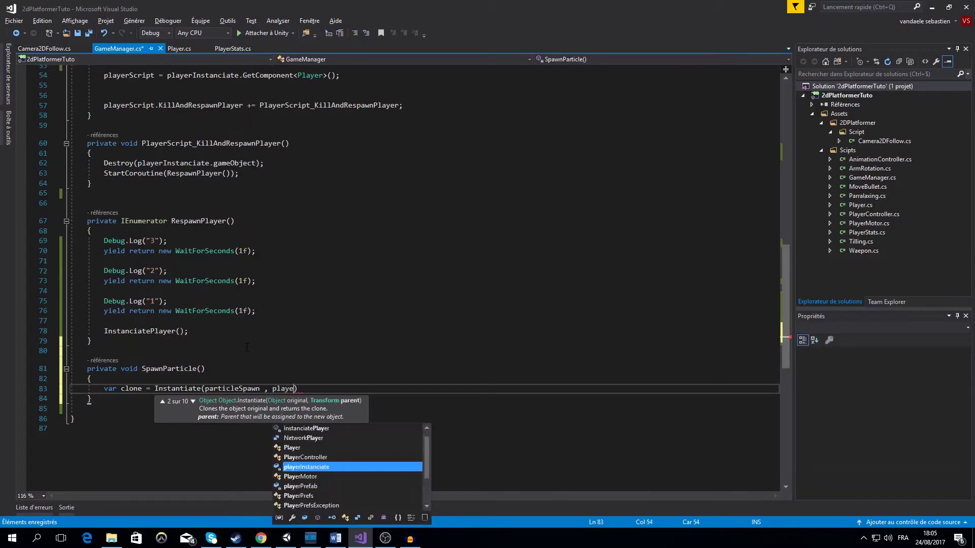
pyautogui.write('Instanciate')
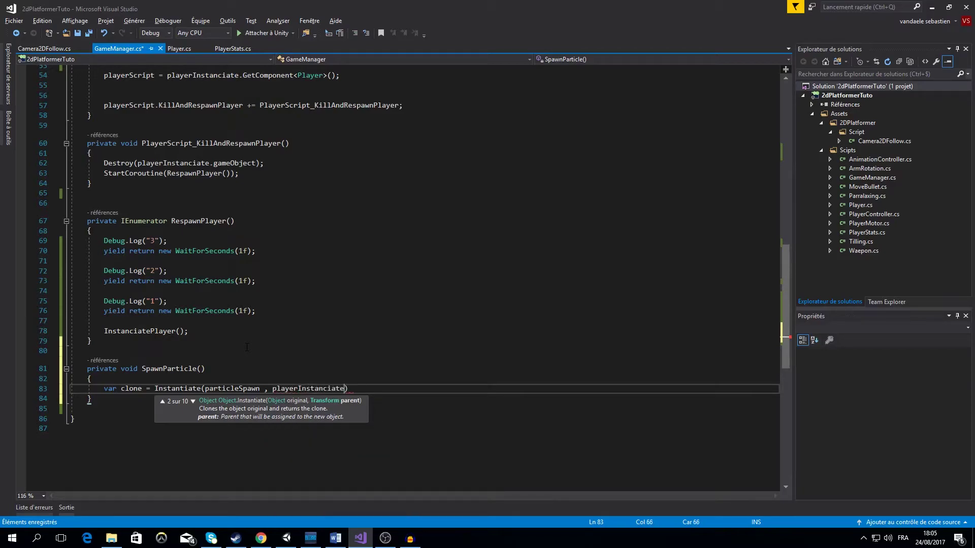
pyautogui.write('.position , ')
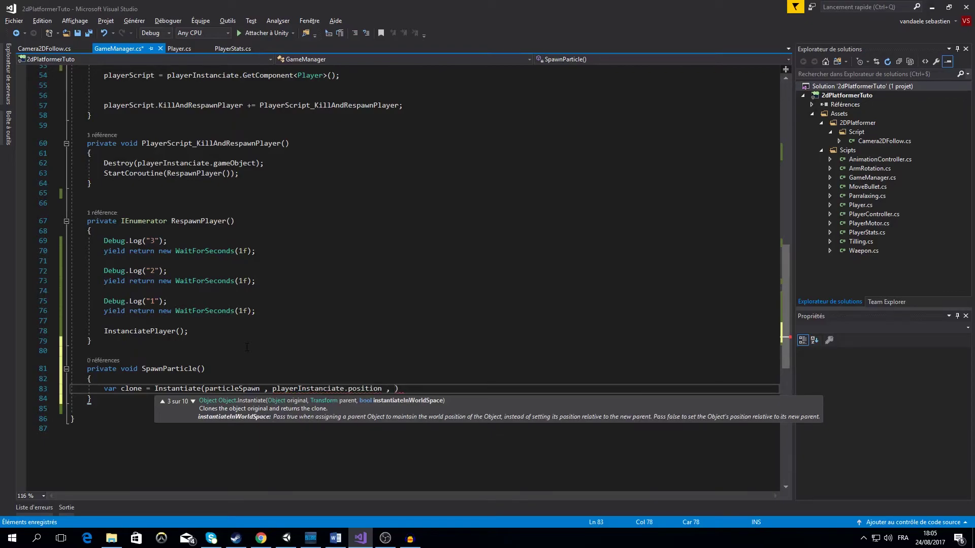
pyautogui.write('quaternio')
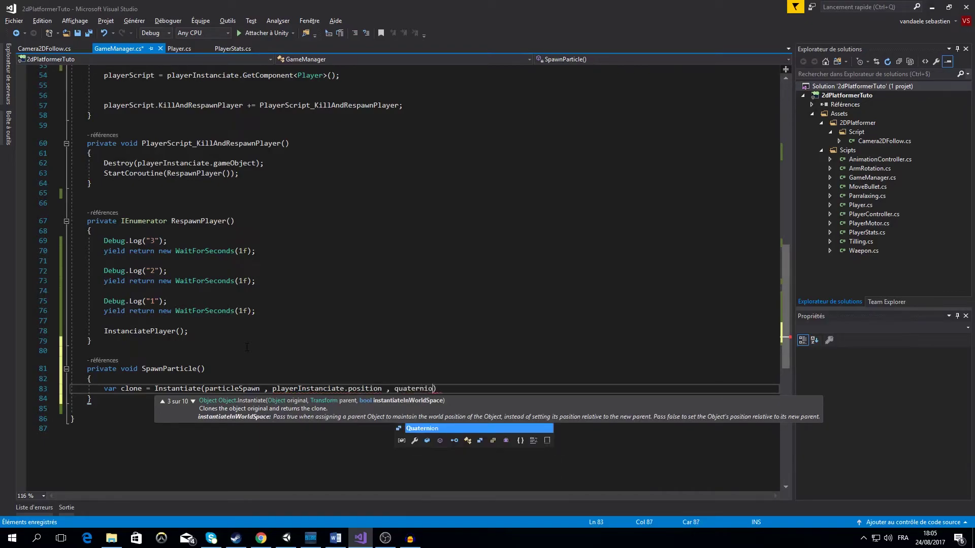
pyautogui.write('.identi')
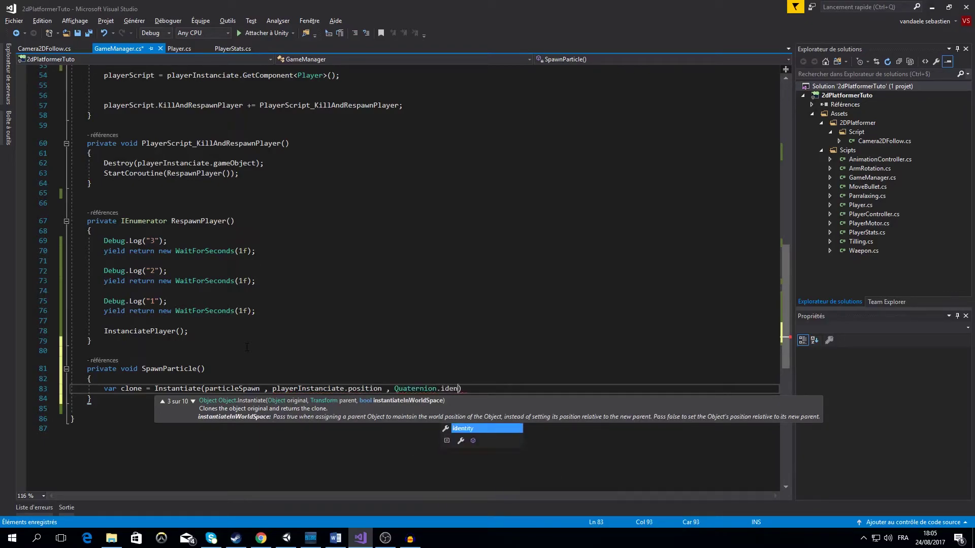
pyautogui.press('Tab')
pyautogui.write(');')
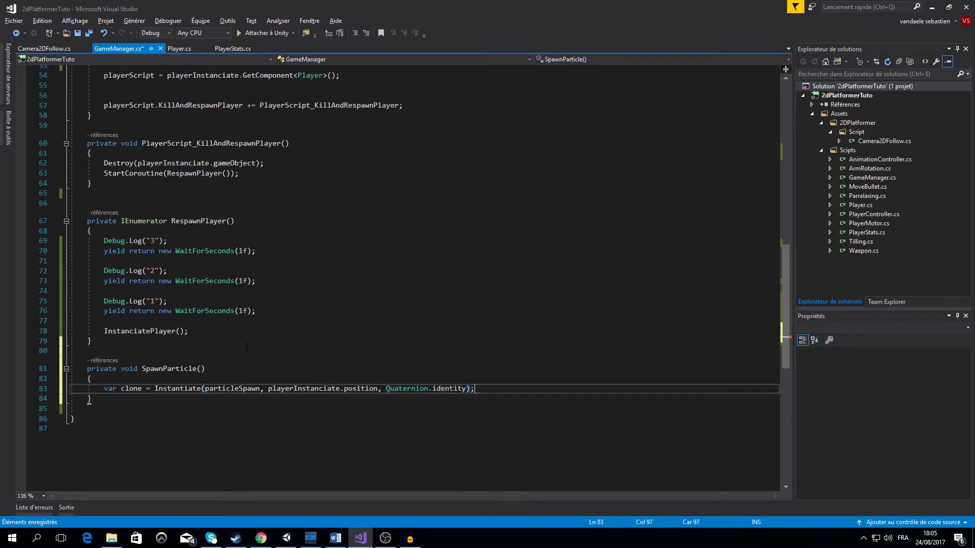
pyautogui.hotkey('ctrl', 's')
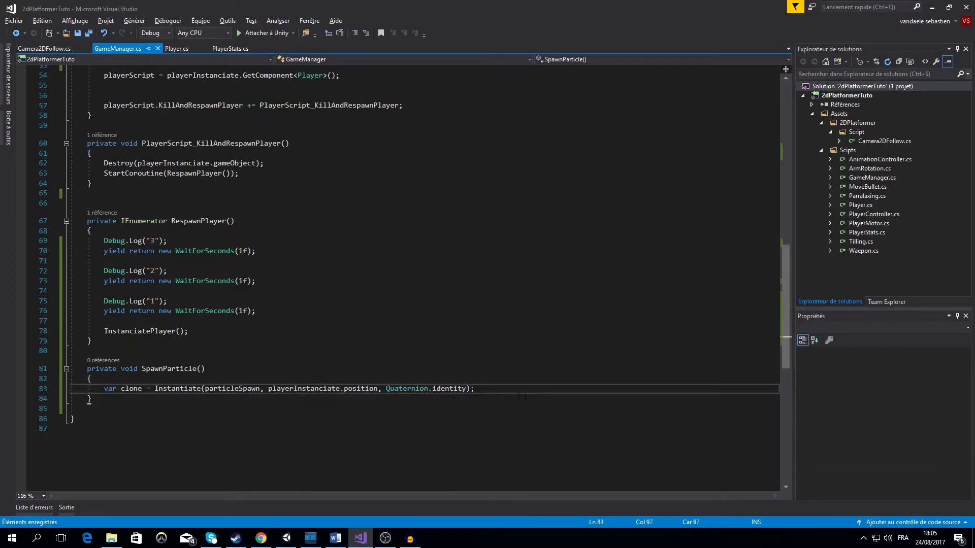
# Step: Add Destroy(clone, 3f); below the Instantiate line in SpawnParticle and save the script
pyautogui.press('Return')
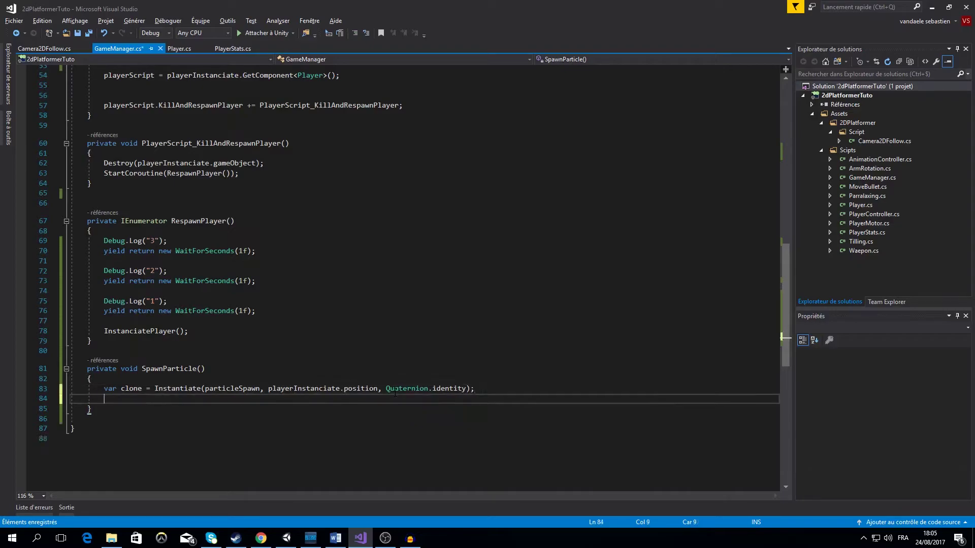
pyautogui.hotkey('ctrl', 'space')
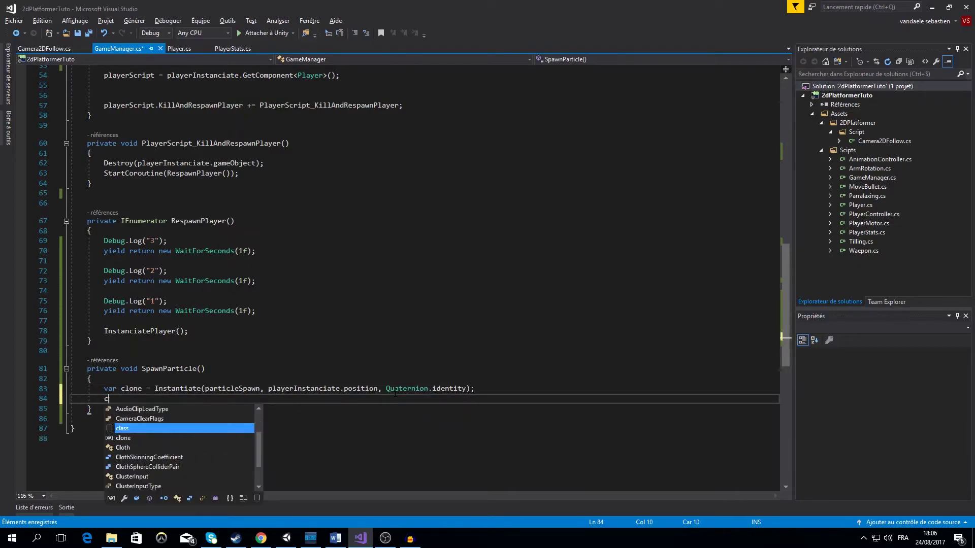
pyautogui.write('Destroy')
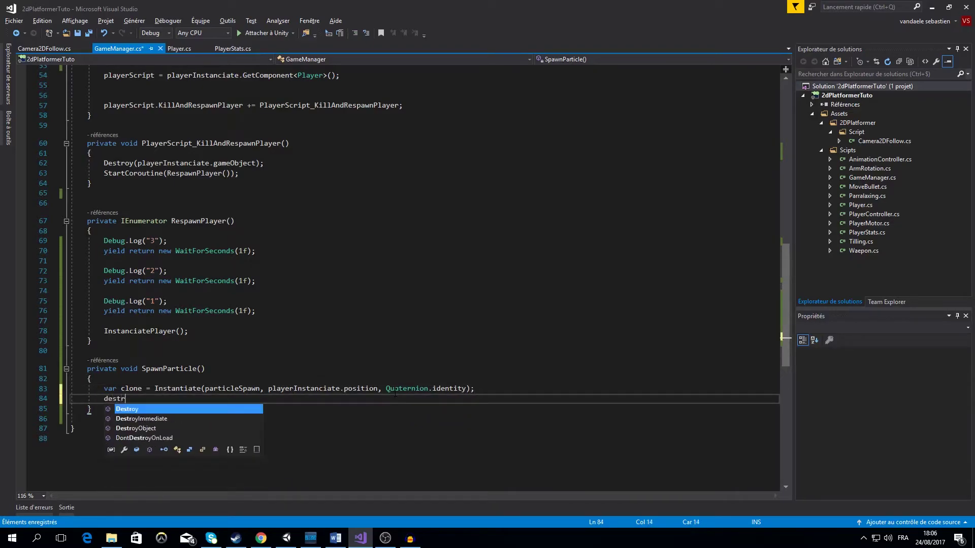
pyautogui.write('()clone , ')
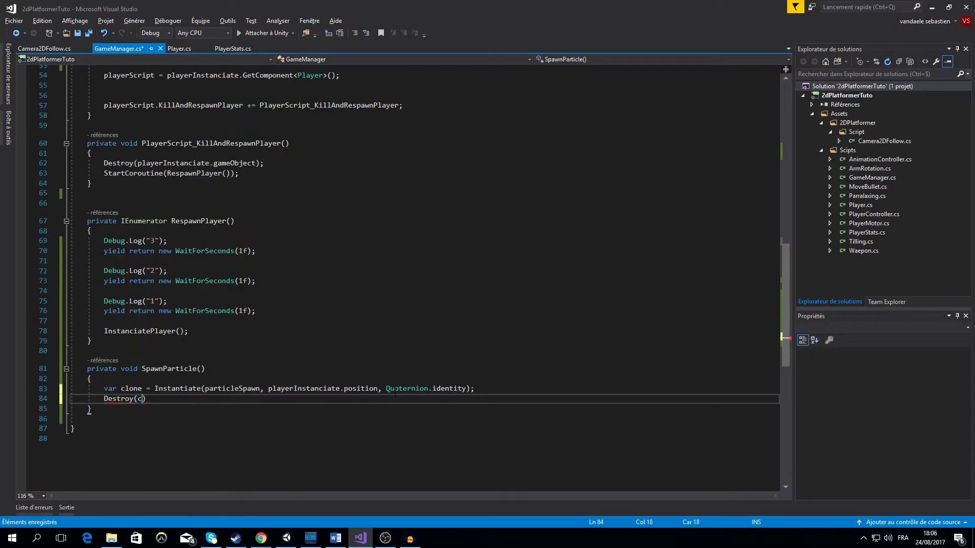
pyautogui.write('3f);')
pyautogui.hotkey('ctrl', 's')
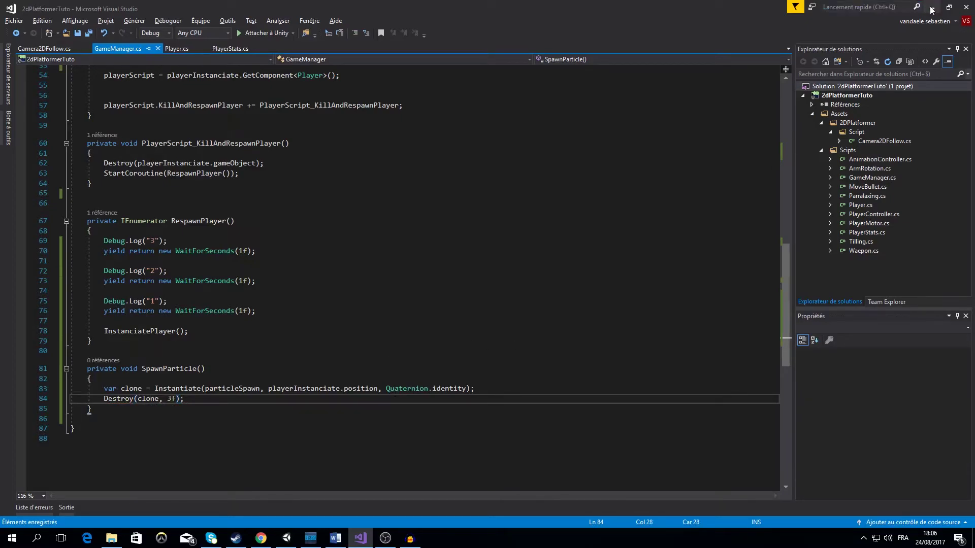
# Step: Call SpawnParticle(); after InstanciatePlayer(); in the RespawnPlayer coroutine, save the script and switch to Unity
pyautogui.click(225, 331)
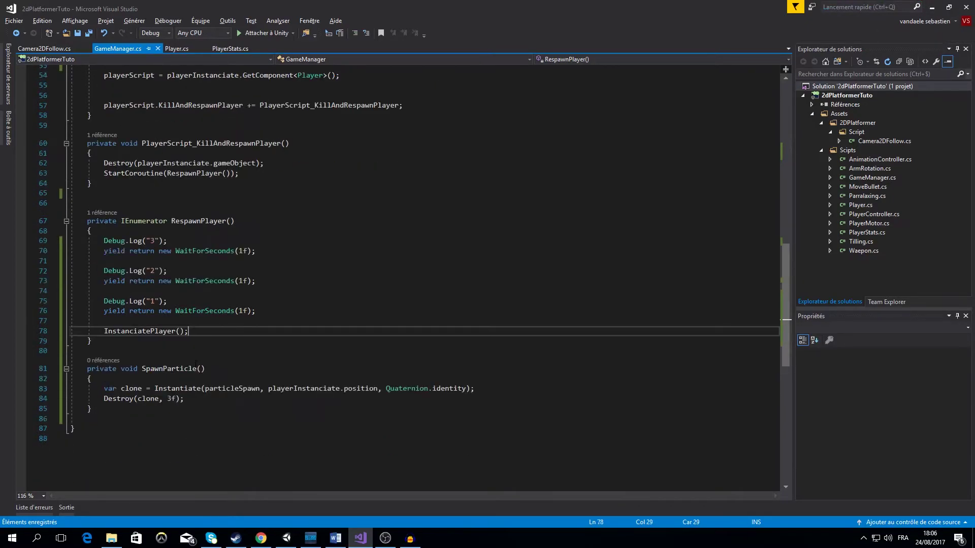
pyautogui.press('Return')
pyautogui.press('Return')
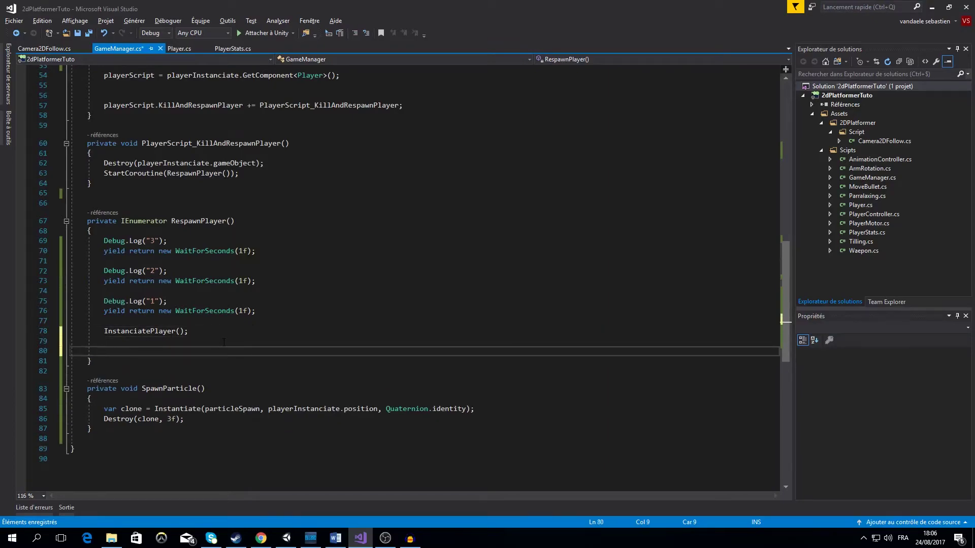
pyautogui.write('SpawnParticle')
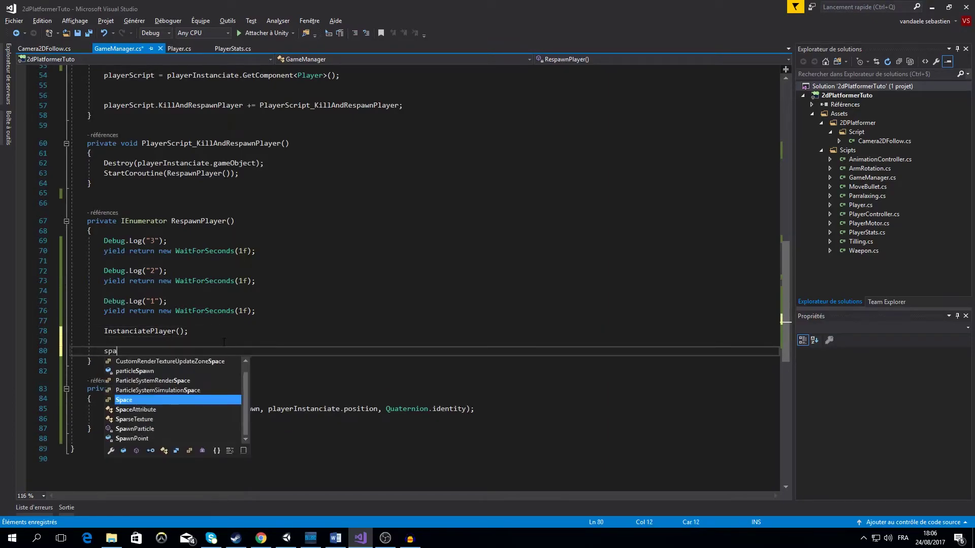
pyautogui.write('();')
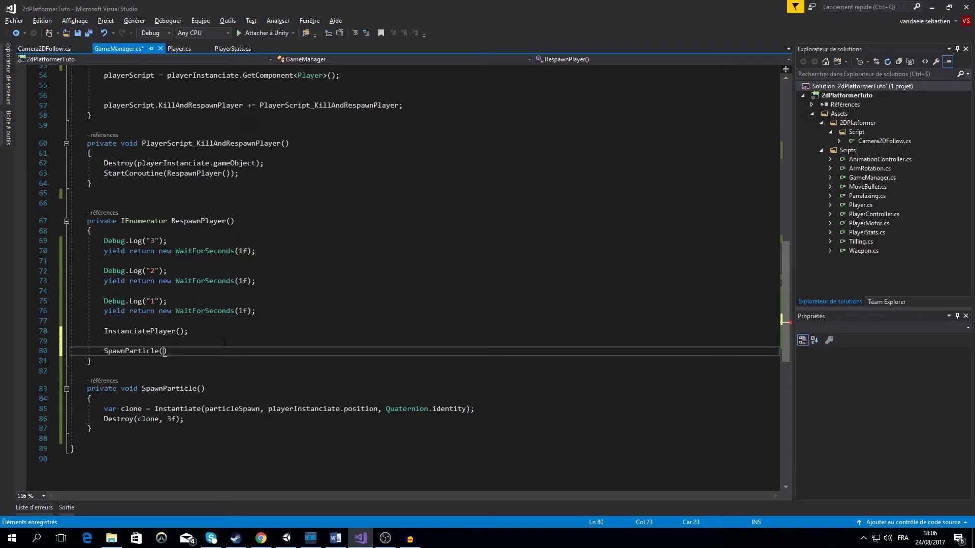
pyautogui.hotkey('ctrl', 's')
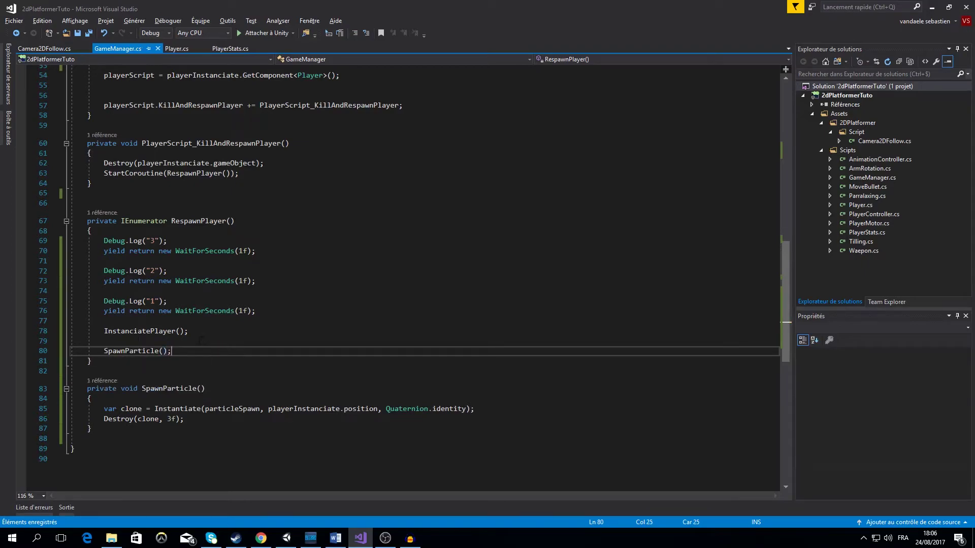
pyautogui.hotkey('alt', 'Tab')
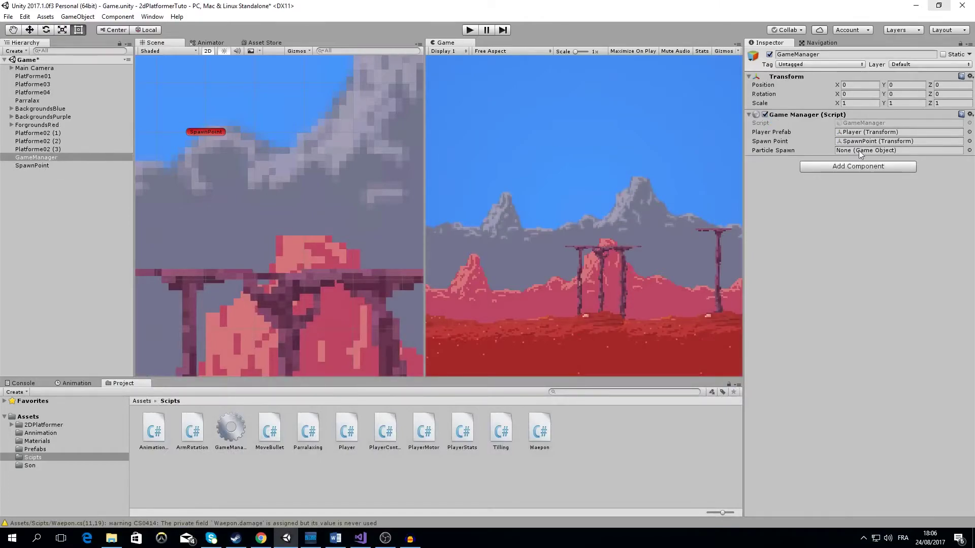
# Step: Assign the Particle prefab from the Prefabs folder to GameManager's Particle Spawn reference
pyautogui.click(33, 450)
pyautogui.moveTo(192, 434); pyautogui.dragTo(883, 151)
# Step: Playtest the scene, moving and shooting with the player to check the respawn particle burst and its cleanup, and stop the game
pyautogui.click(470, 33)
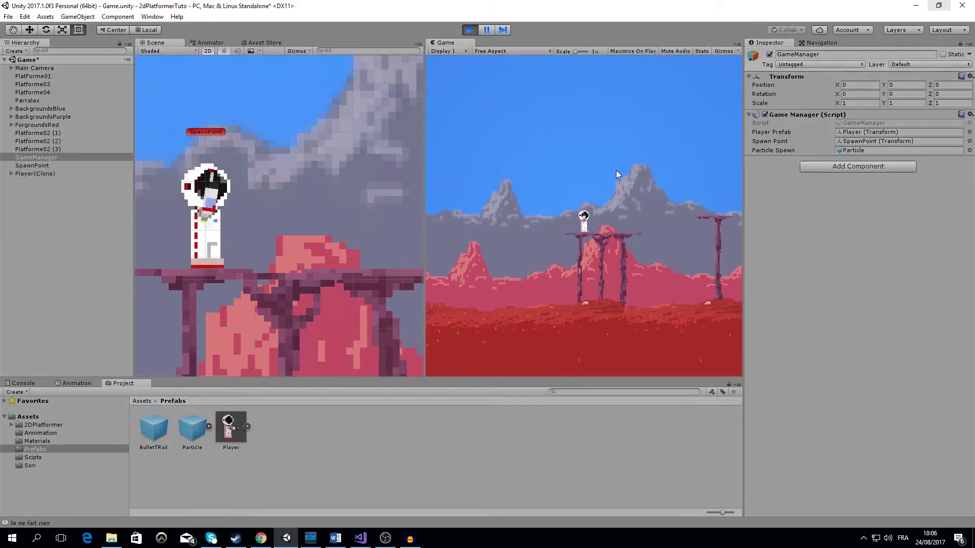
pyautogui.press('Left')
pyautogui.click(572, 191)
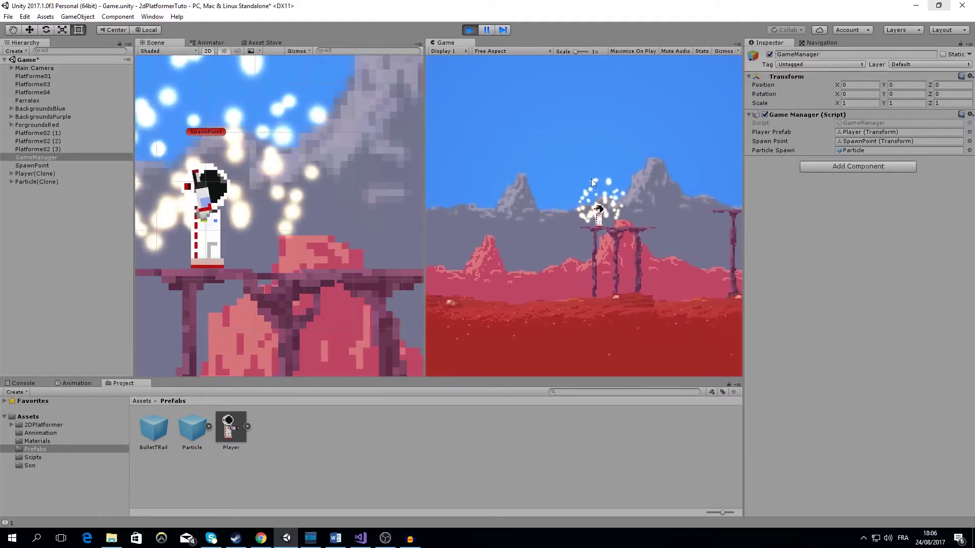
pyautogui.press('Left')
pyautogui.press('Right')
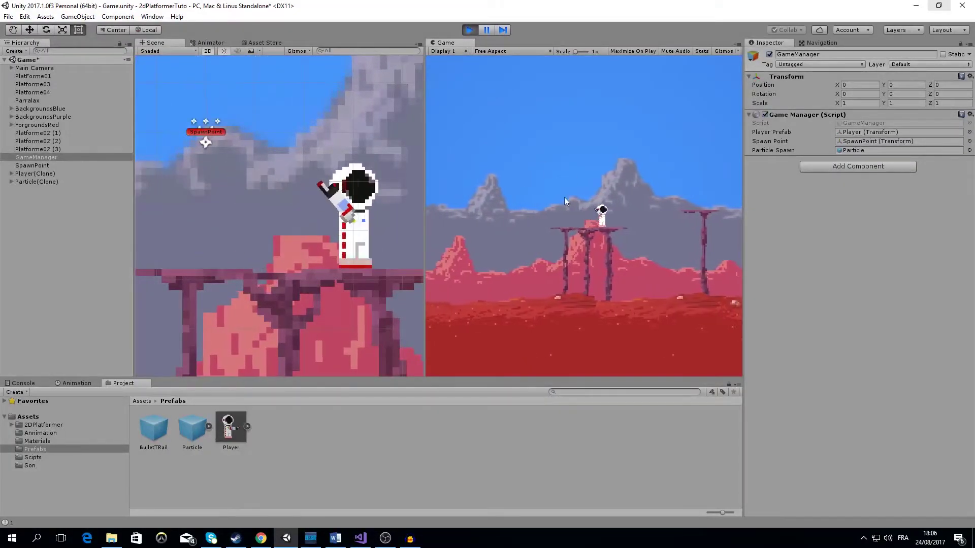
pyautogui.press('Left')
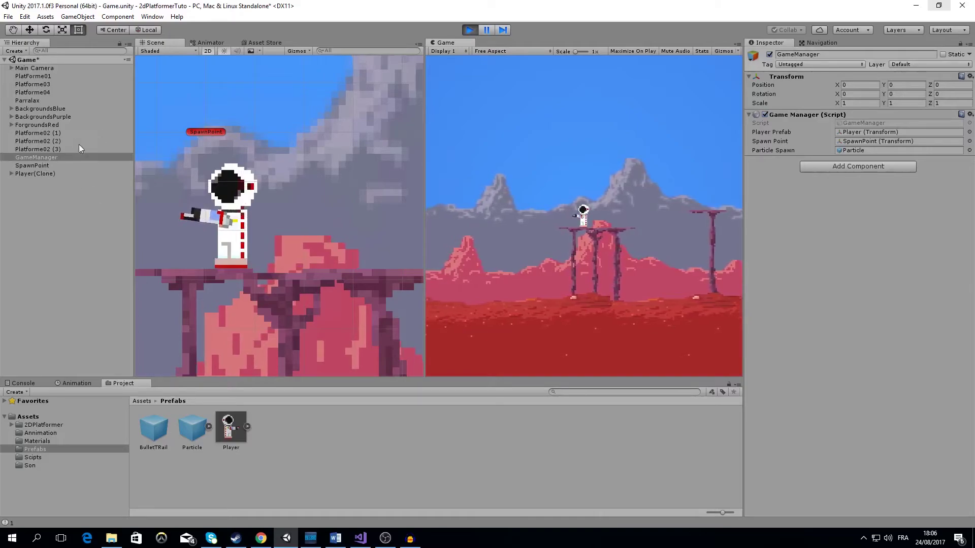
pyautogui.press('space')
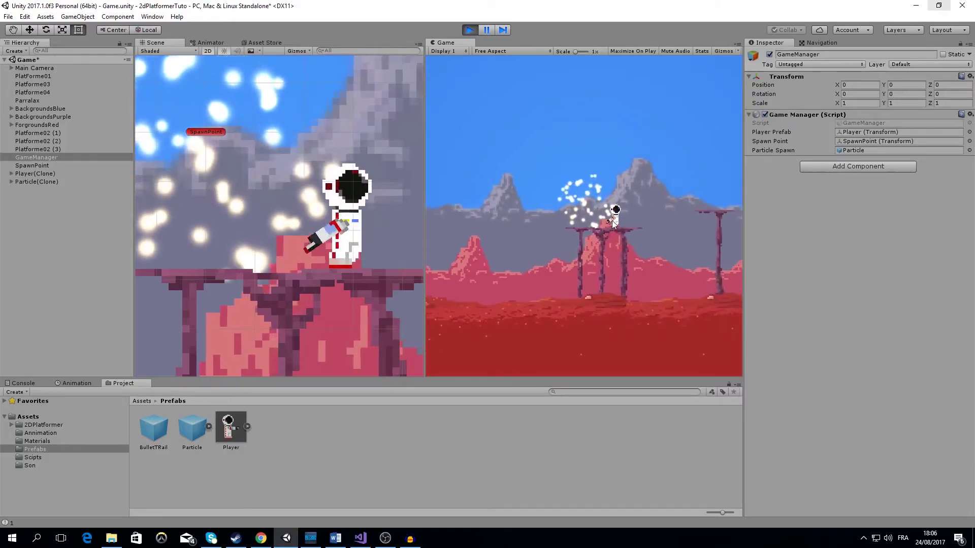
pyautogui.click(560, 168)
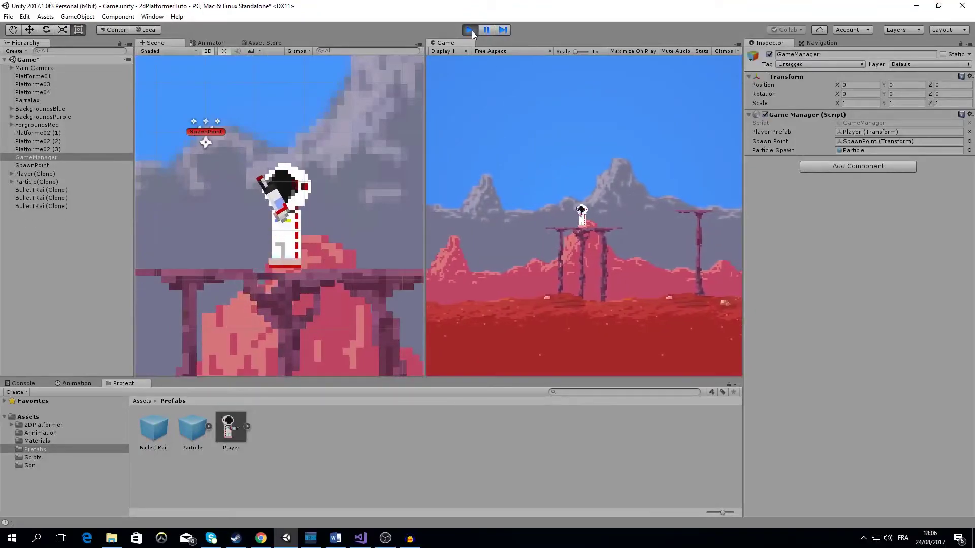
pyautogui.click(470, 30)
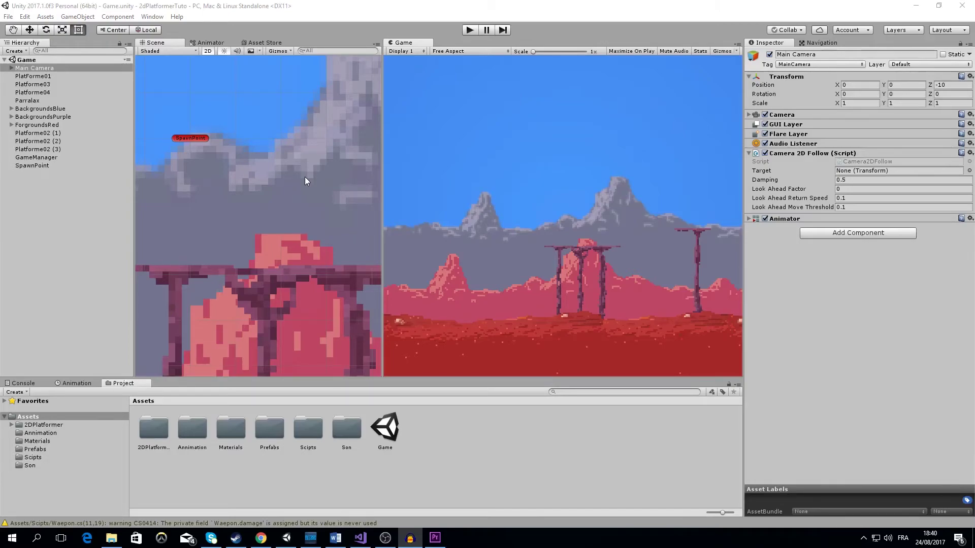
# Step: Preview the Freden-Respawning_Robot audio clip stored in the Son folder
pyautogui.click(29, 464)
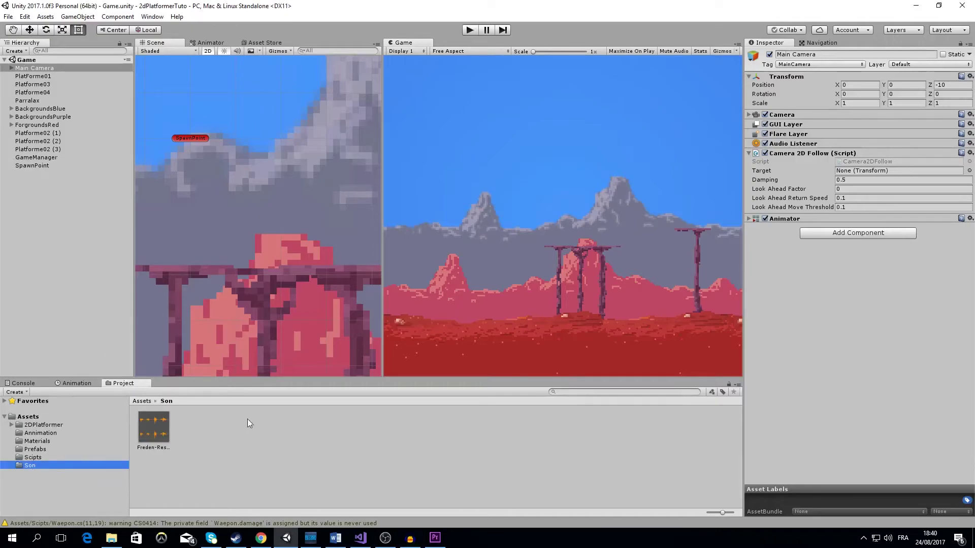
pyautogui.click(163, 428)
pyautogui.click(965, 369)
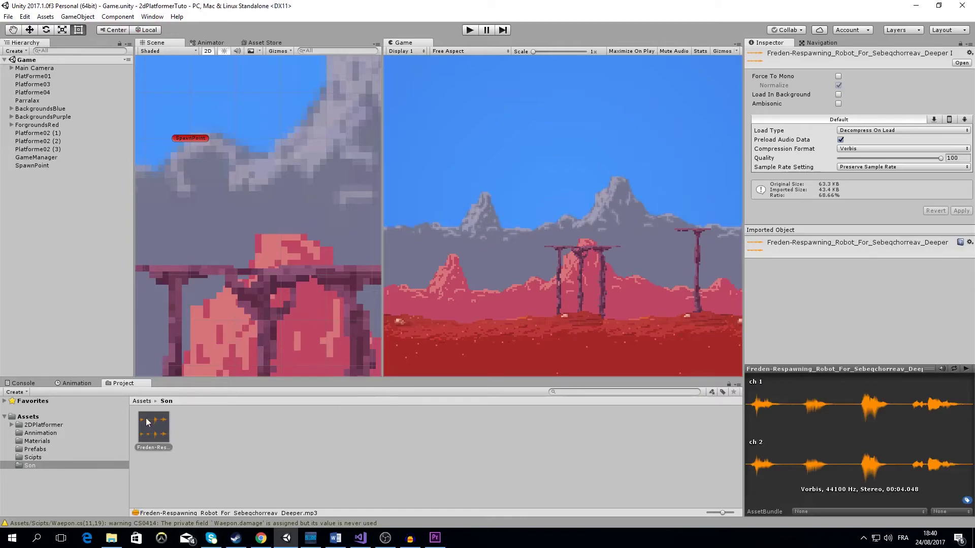
# Step: Add an Audio Source to GameManager, assign the Freden-Respawning_Robot clip to it and disable Play On Awake
pyautogui.click(38, 158)
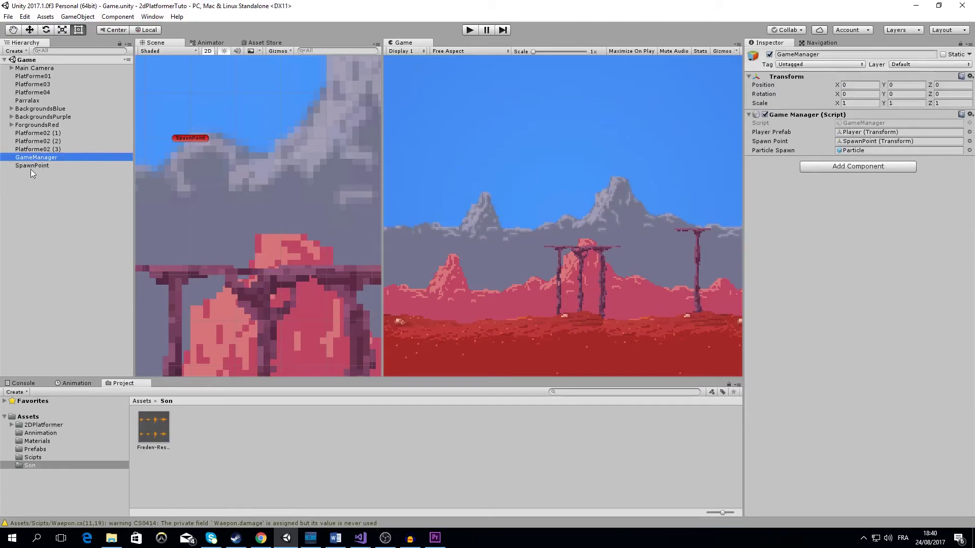
pyautogui.click(864, 166)
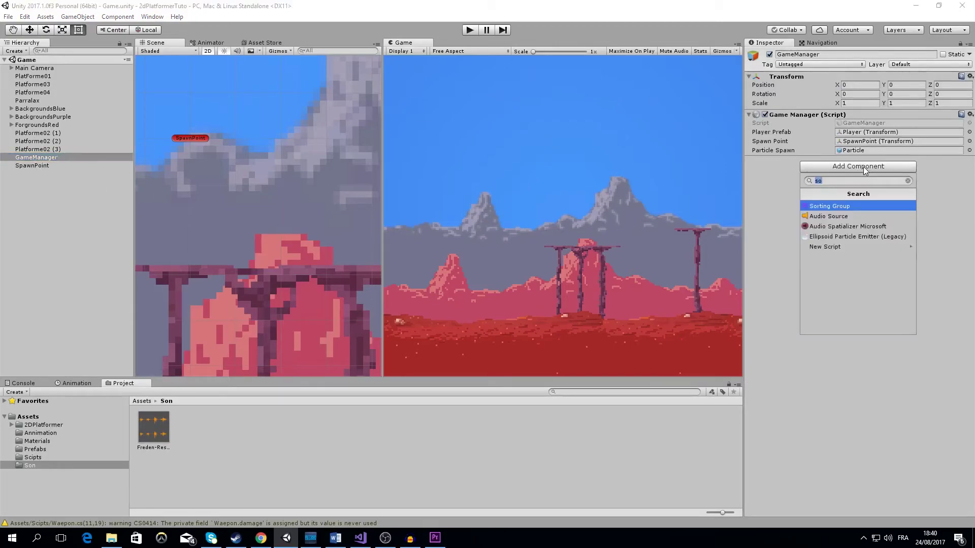
pyautogui.click(838, 215)
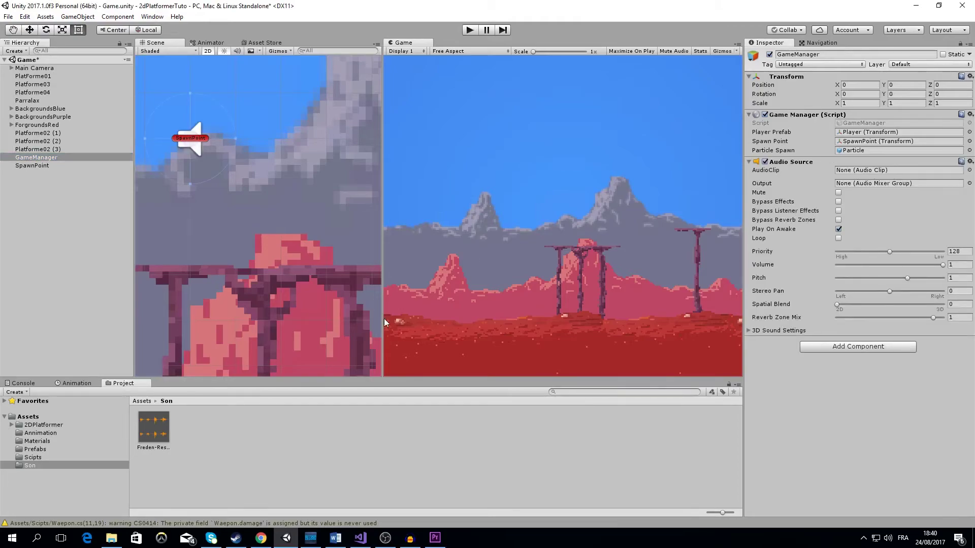
pyautogui.moveTo(153, 429); pyautogui.dragTo(863, 171)
pyautogui.click(838, 229)
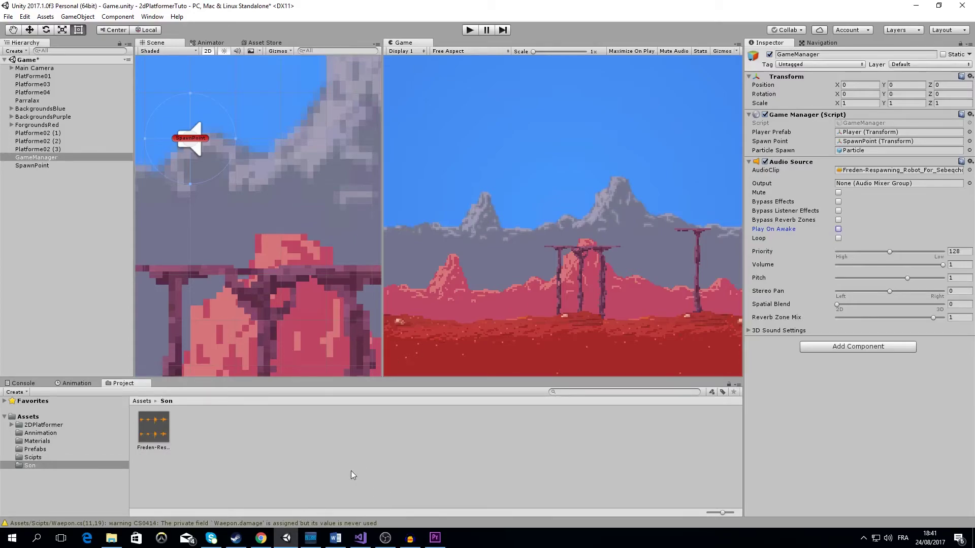
# Step: Switch to Visual Studio and add an empty private void PlaySoundRespawn() method below SpawnParticle in GameManager.cs
pyautogui.click(360, 538)
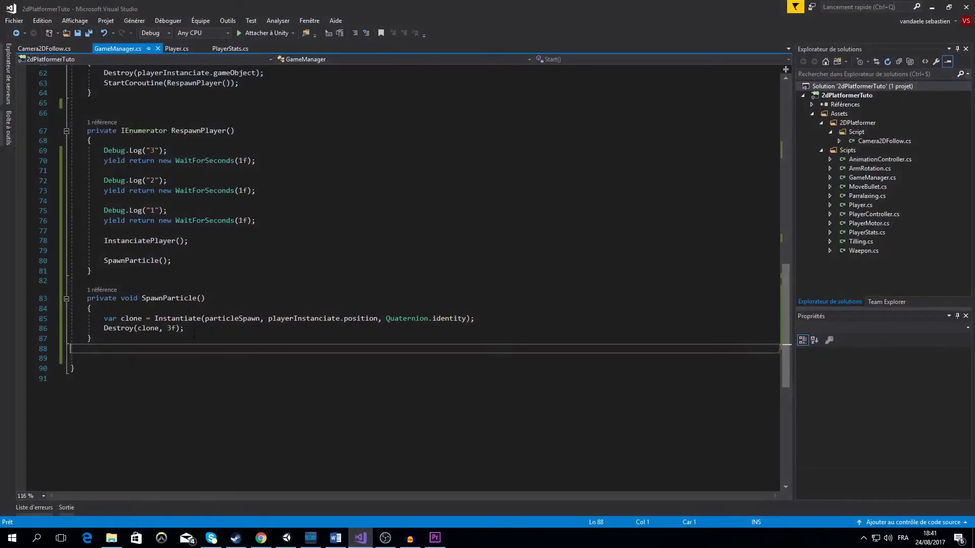
pyautogui.scroll(4, 193, 333)
pyautogui.scroll(-3, 188, 340)
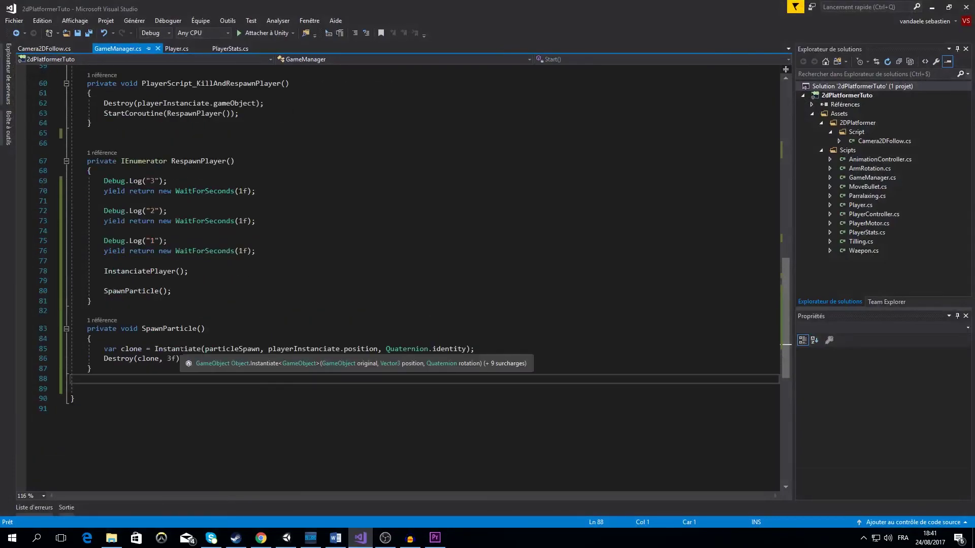
pyautogui.press('Return')
pyautogui.write('privat')
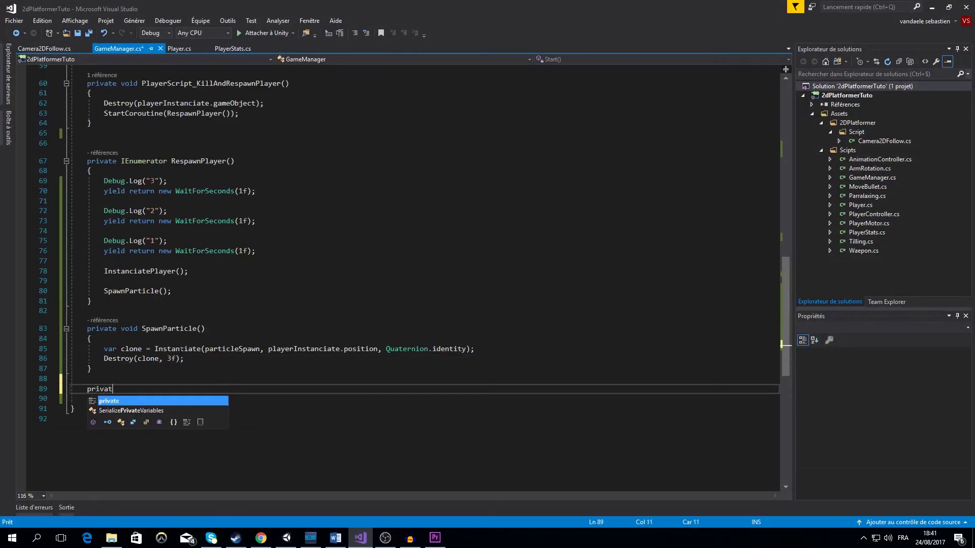
pyautogui.write('e void ')
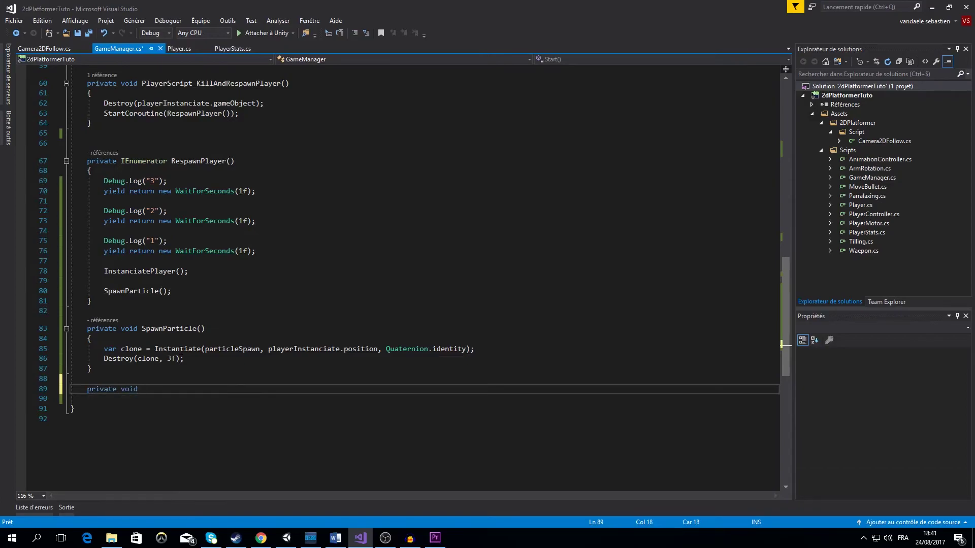
pyautogui.write('Pla')
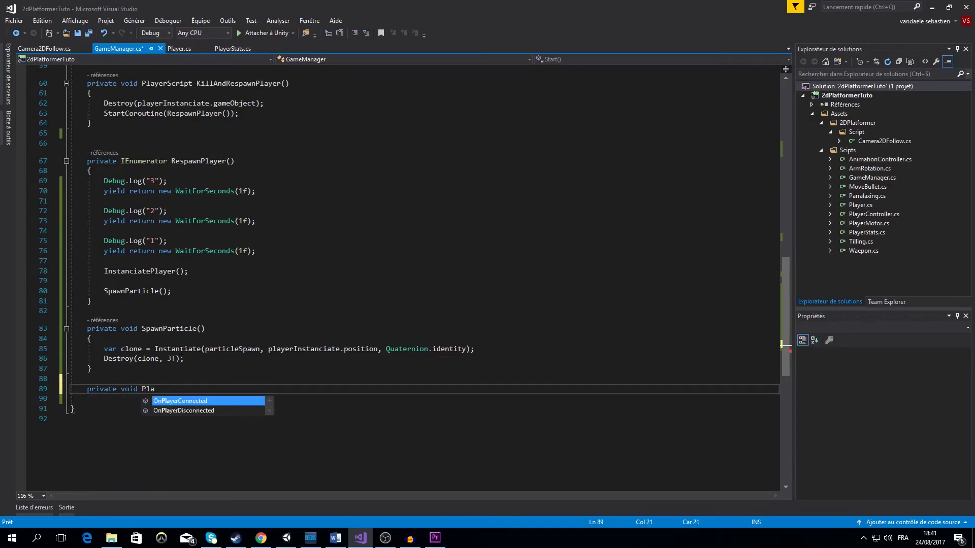
pyautogui.write('ySound')
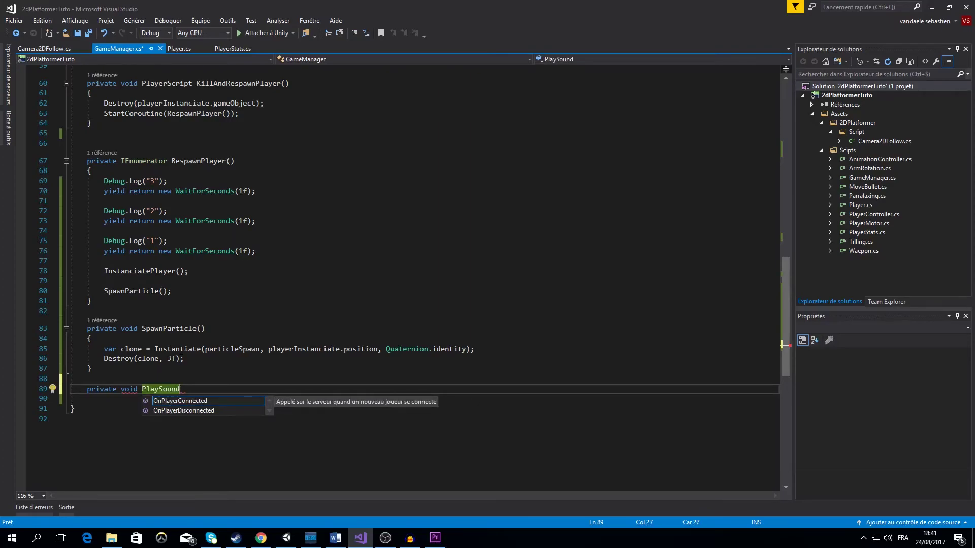
pyautogui.write('Respawn()')
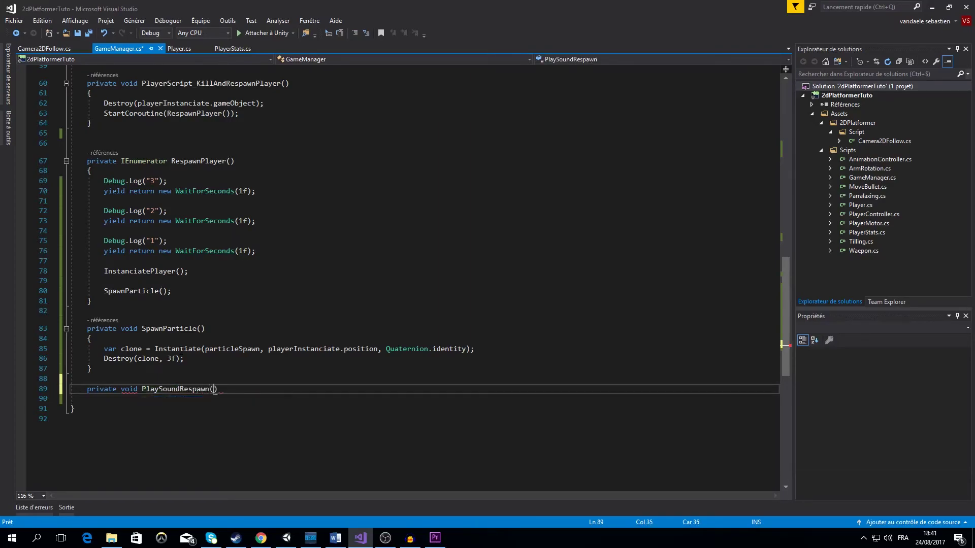
pyautogui.press('Return')
pyautogui.write('{')
pyautogui.press('Return')
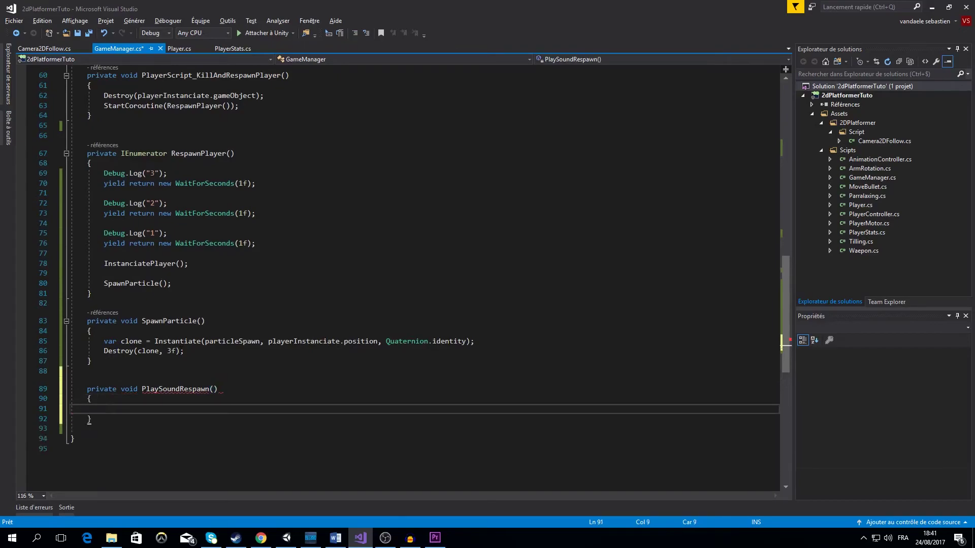
# Step: In PlaySoundRespawn, declare var audio = GetComponent<AudioSource>(); and save the script
pyautogui.write('var audio = getc')
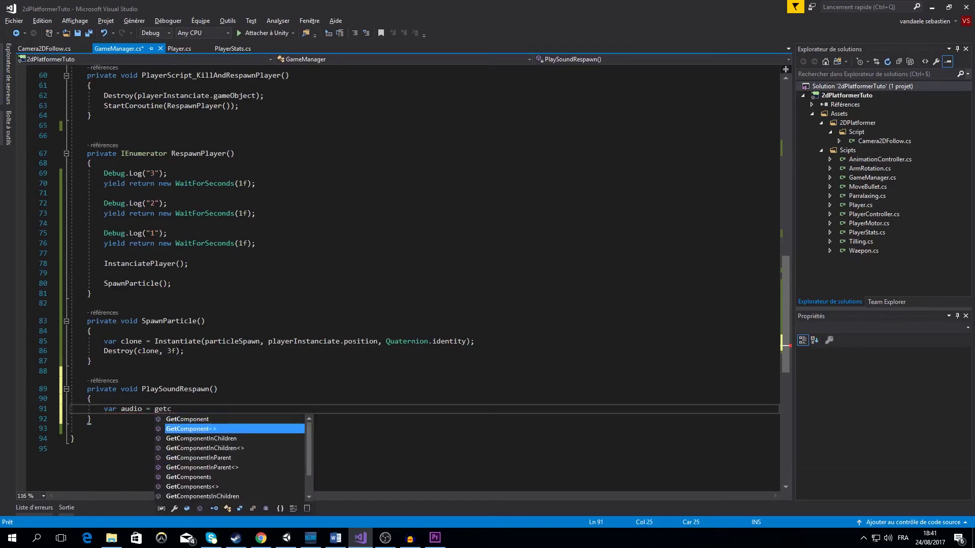
pyautogui.press('Tab')
pyautogui.write('<')
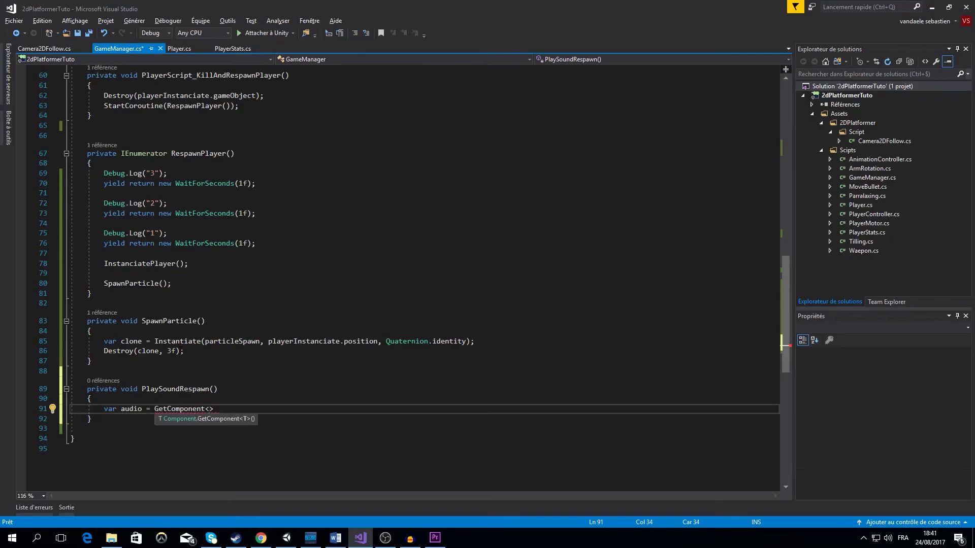
pyautogui.write('aud')
pyautogui.press('Tab')
pyautogui.write('>();')
pyautogui.hotkey('ctrl', 's')
# Step: Add audio.Play(); below the audio declaration in PlaySoundRespawn and save the script
pyautogui.press('Return')
pyautogui.write('audio')
pyautogui.press('Escape')
pyautogui.write('.Play')
pyautogui.press('Escape')
pyautogui.write('();')
pyautogui.hotkey('ctrl', 's')
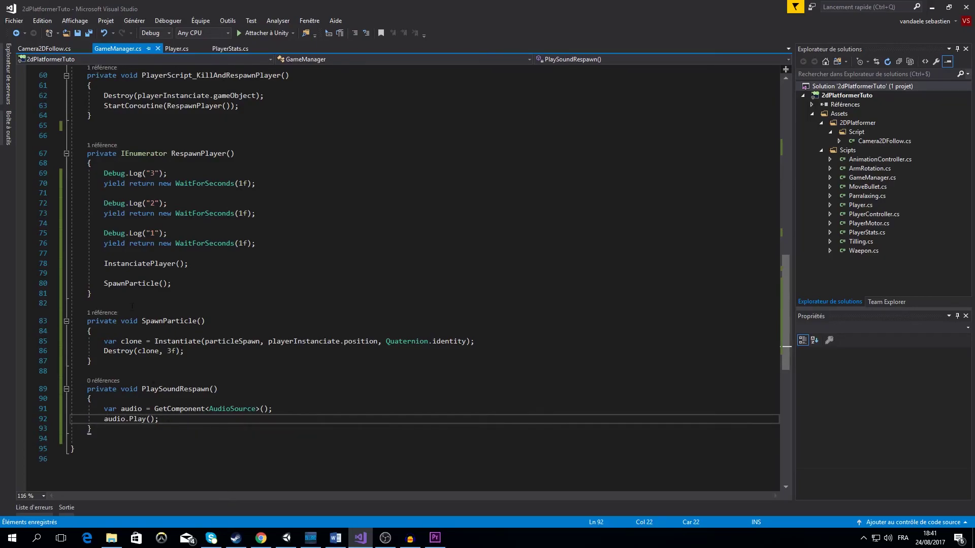
# Step: Delete the three Debug.Log countdown lines and their one-second waits from the RespawnPlayer coroutine
pyautogui.click(183, 284)
pyautogui.moveTo(257, 244); pyautogui.dragTo(103, 174)
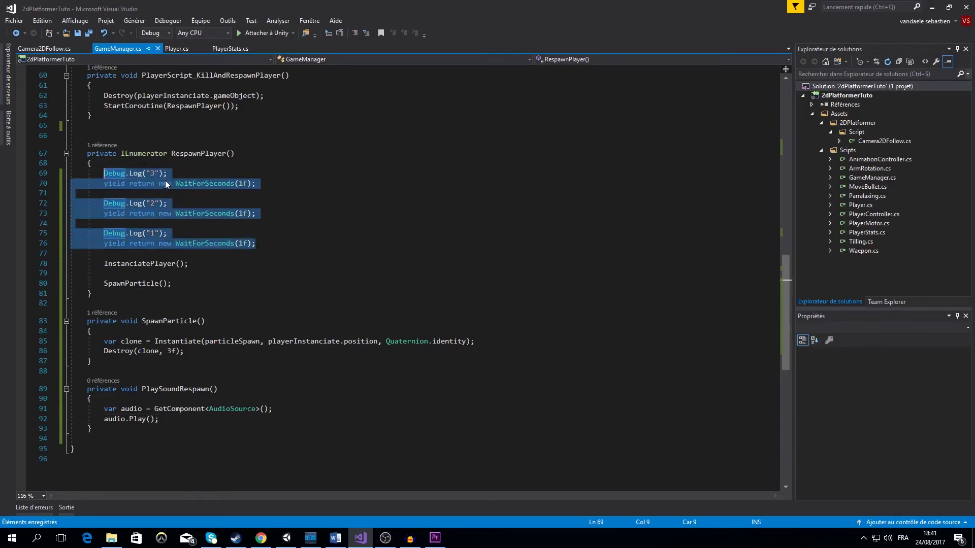
pyautogui.press('Delete')
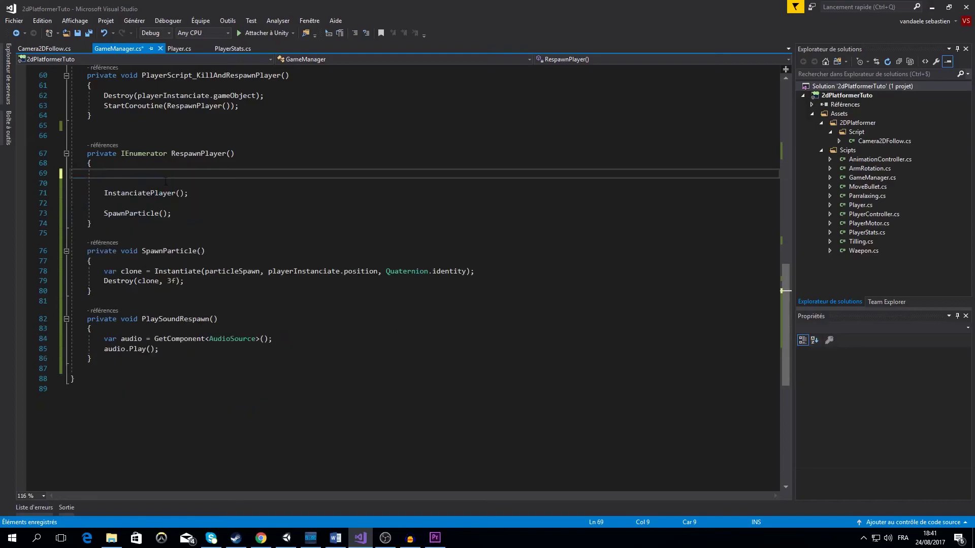
# Step: Call PlaySoundRespawn(); at the start of the RespawnPlayer coroutine
pyautogui.click(143, 318)
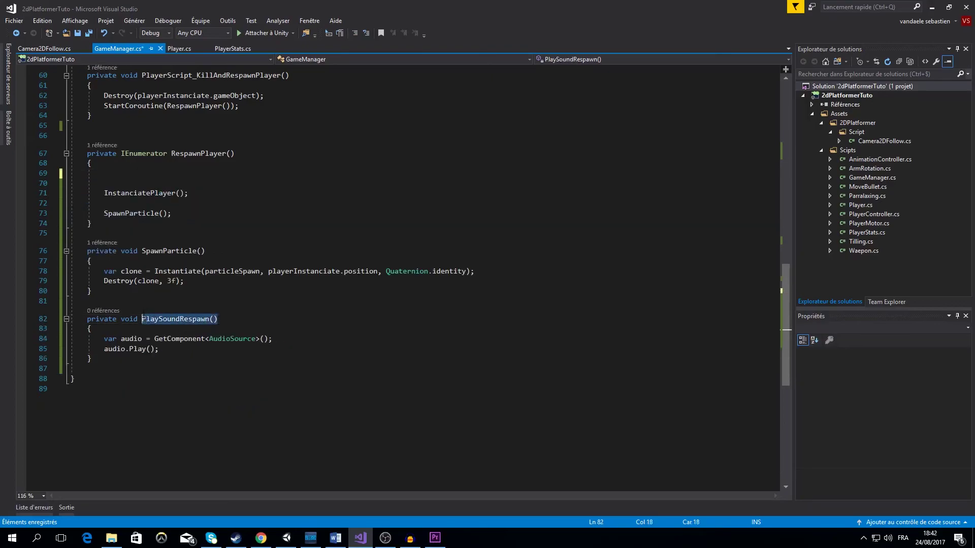
pyautogui.click(137, 173)
pyautogui.write('PlaySoundRespawn()')
pyautogui.write(';')
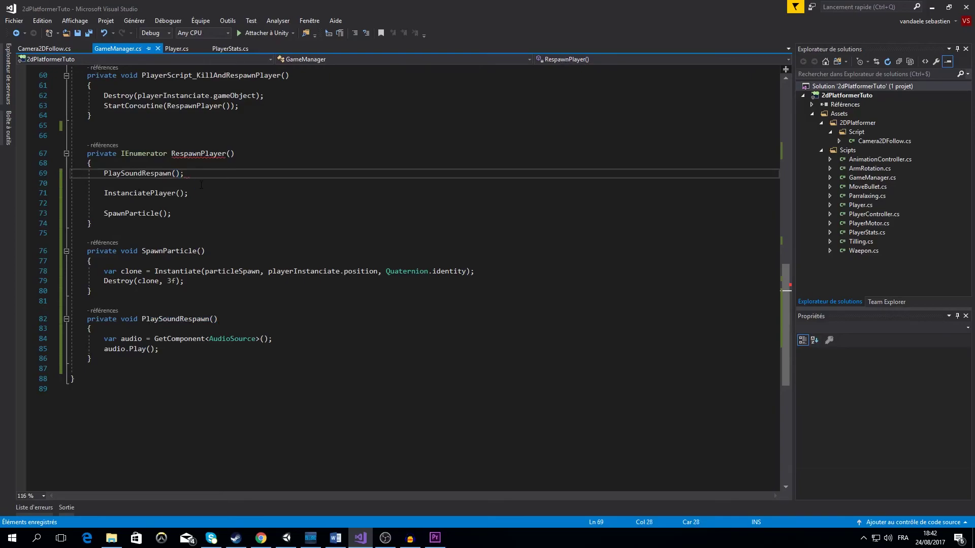
# Step: Add yield return new WaitForSeconds(3.5f); between the PlaySoundRespawn and InstanciatePlayer calls and save the script
pyautogui.press('Return')
pyautogui.press('Return')
pyautogui.write('y')
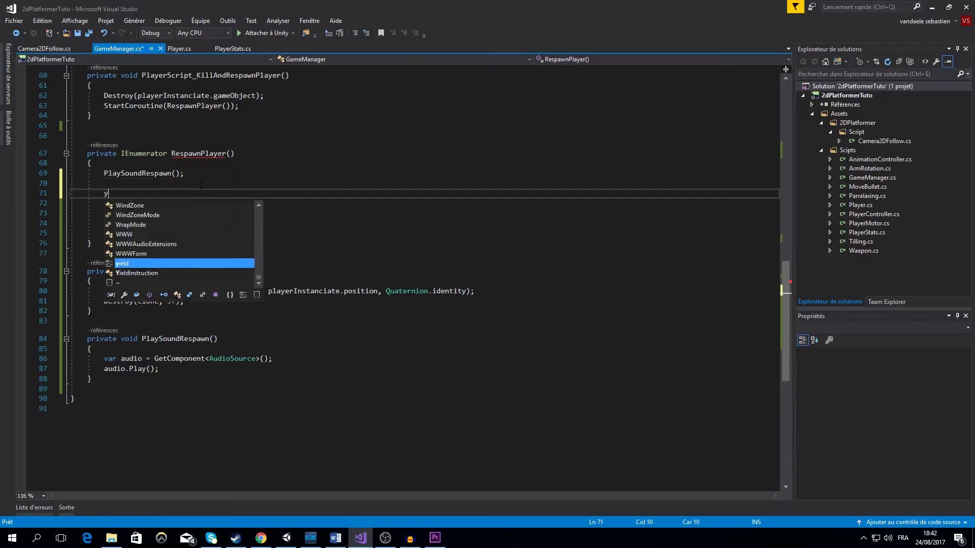
pyautogui.write('ield re')
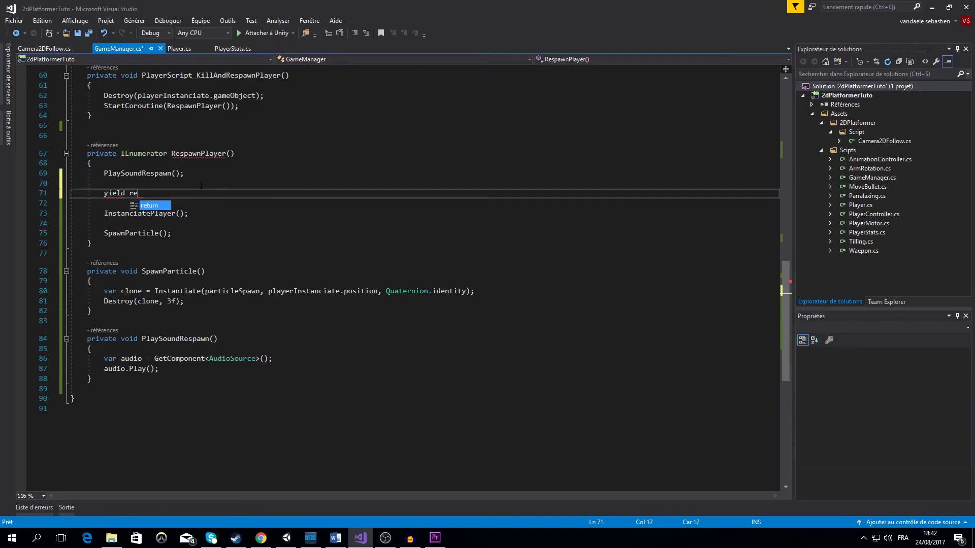
pyautogui.write('turn ne')
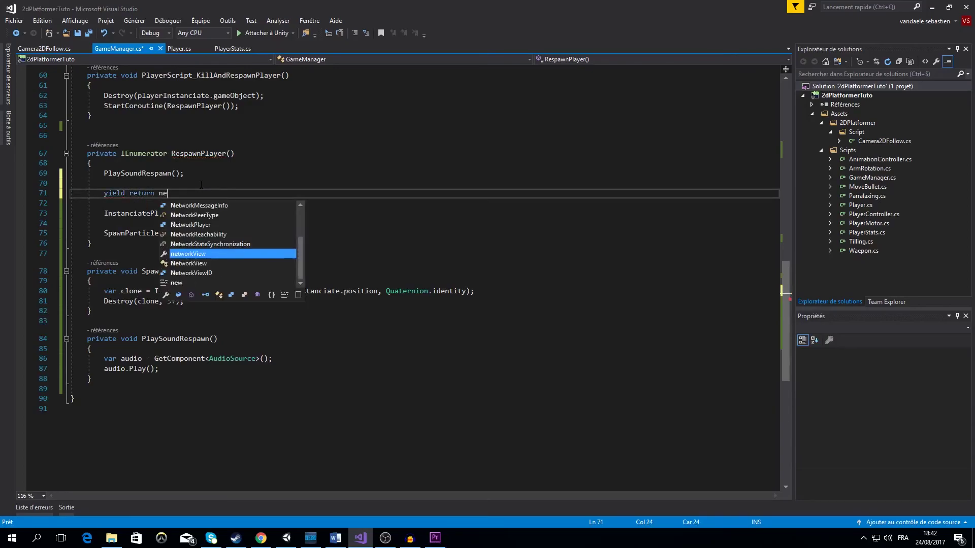
pyautogui.write('w waitfors')
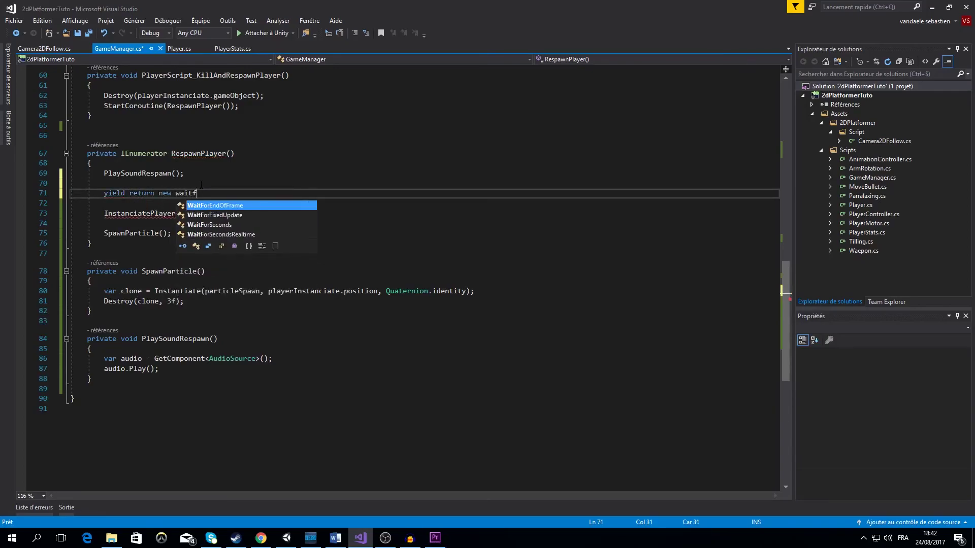
pyautogui.press('Tab')
pyautogui.write('(')
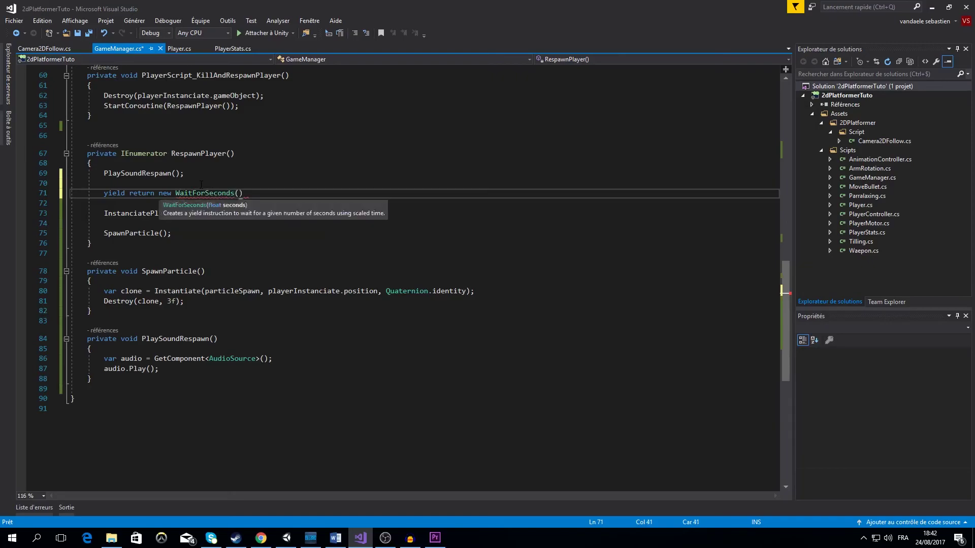
pyautogui.write('3.5f')
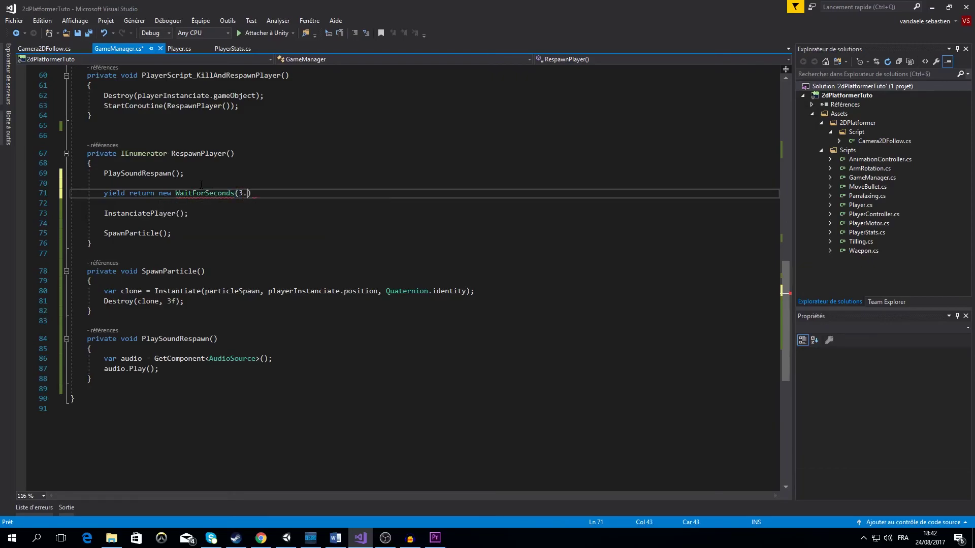
pyautogui.press('End')
pyautogui.write(';')
pyautogui.hotkey('ctrl', 's')
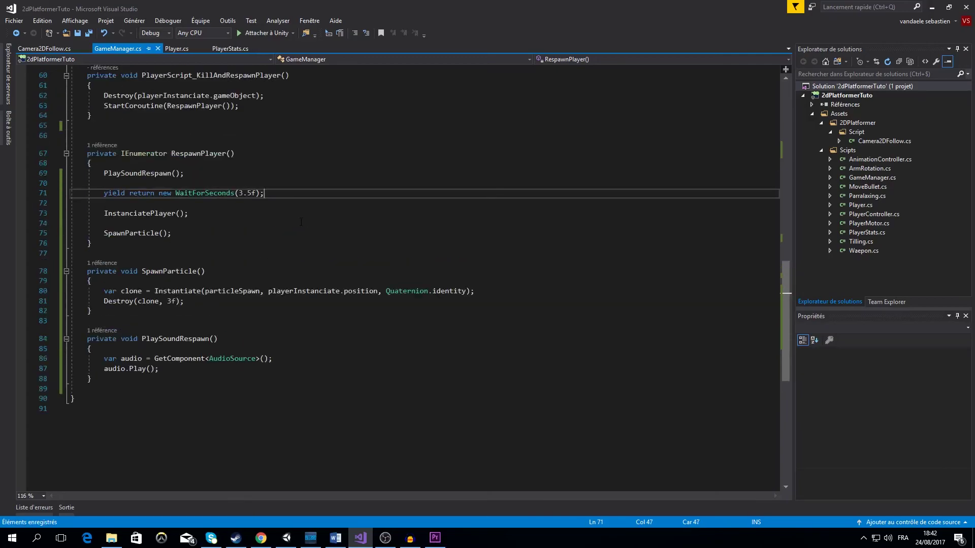
# Step: Return to Unity, playtest the respawn sound and particles while moving and shooting, stop the game and slightly widen the Scene view
pyautogui.click(932, 8)
pyautogui.click(469, 30)
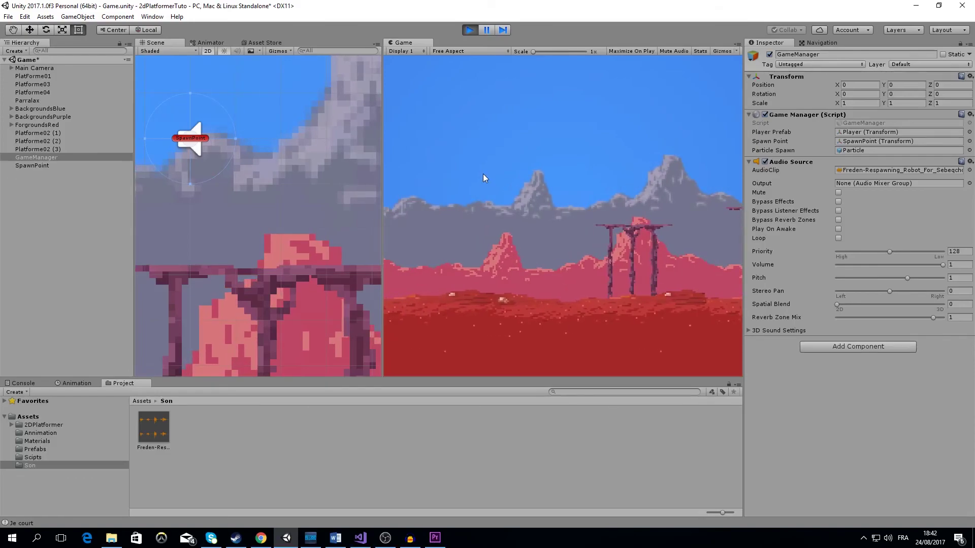
pyautogui.press('Right')
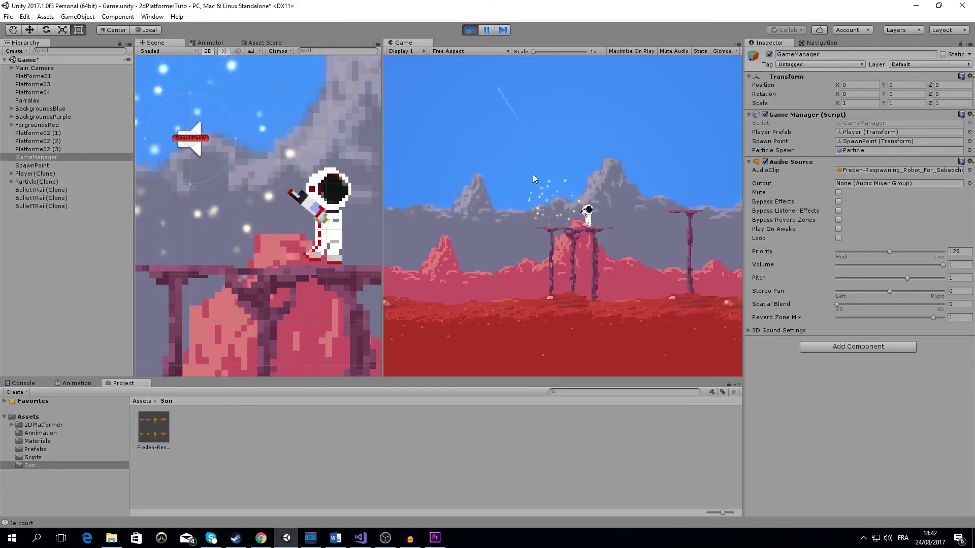
pyautogui.press('Left')
pyautogui.click(553, 175)
pyautogui.press('Right')
pyautogui.press('Left')
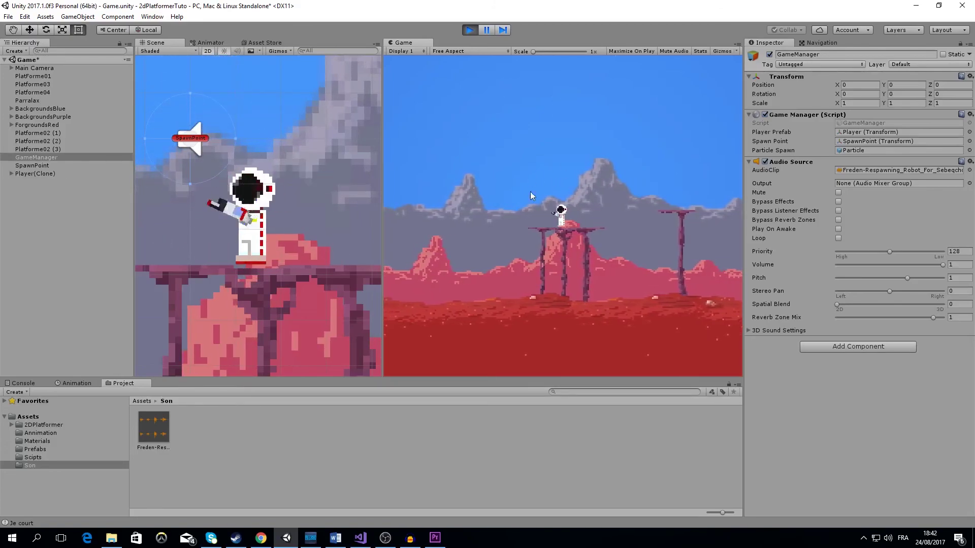
pyautogui.press('Left')
pyautogui.press('Right')
pyautogui.click(554, 236)
pyautogui.press('Left')
pyautogui.click(542, 193)
pyautogui.click(593, 215)
pyautogui.press('Right')
pyautogui.click(467, 34)
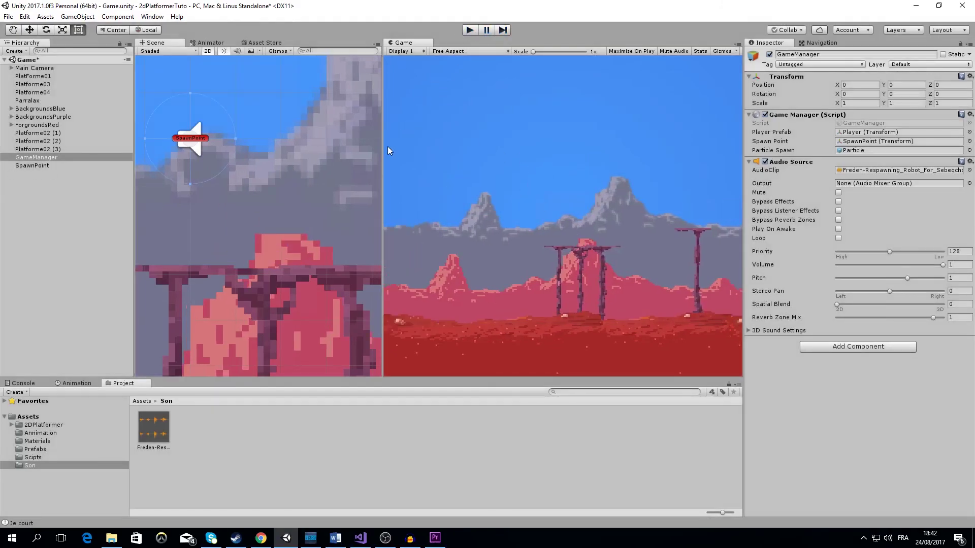
pyautogui.moveTo(382, 155)
pyautogui.mouseDown()
pyautogui.moveTo(412, 156)
pyautogui.moveTo(380, 156)
pyautogui.moveTo(390, 156)
pyautogui.mouseUp()
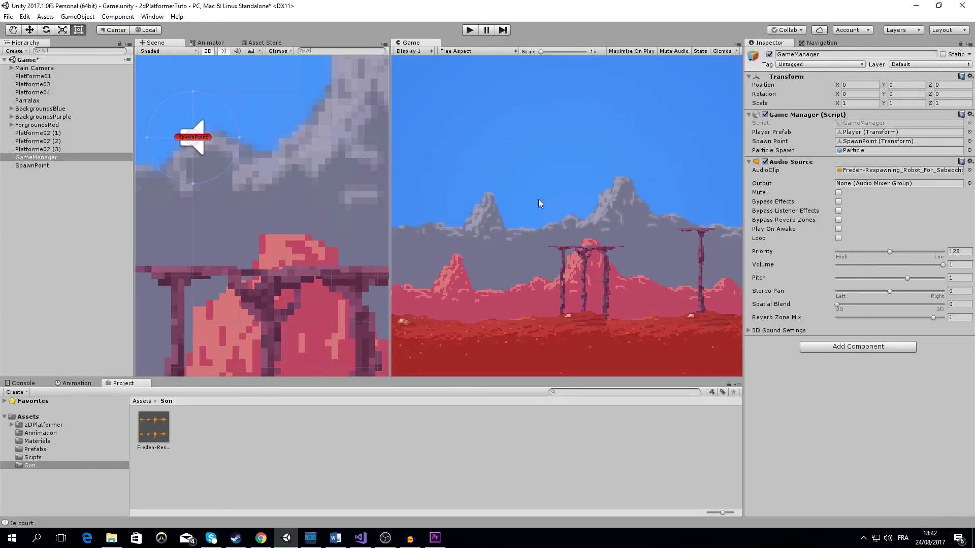